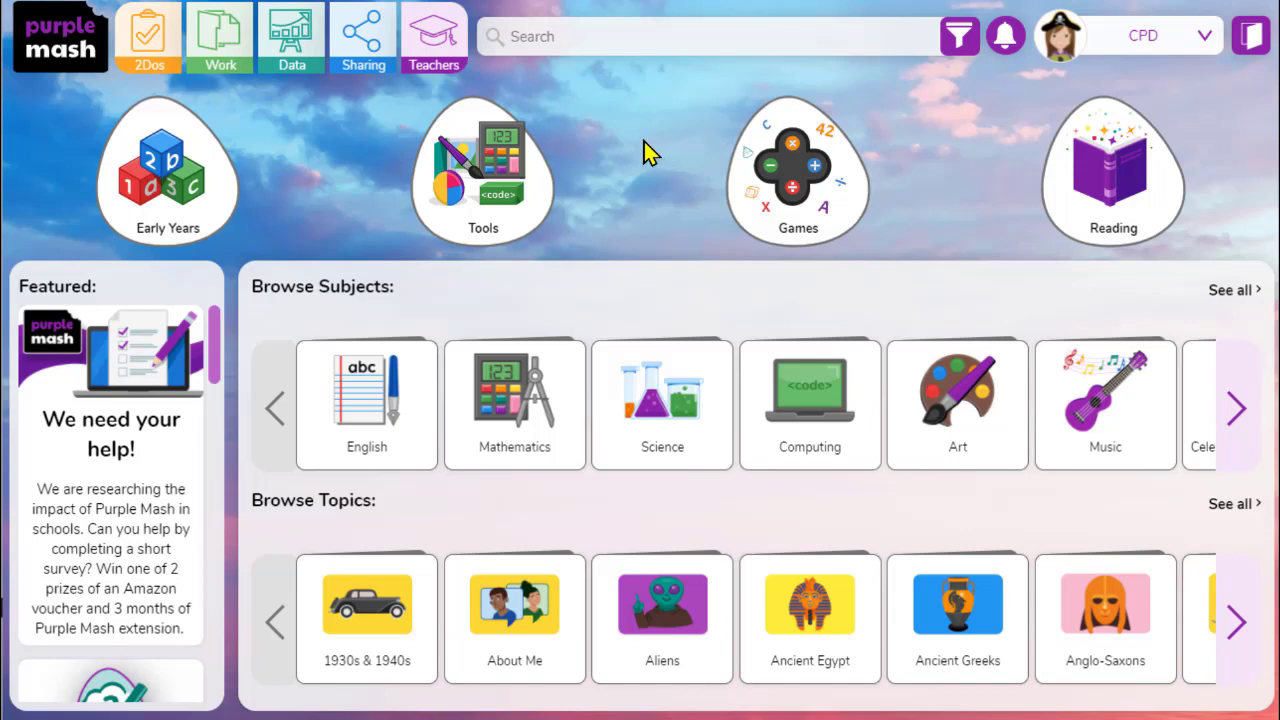
# Open the Tools section and launch 2Count from the Maths and Data Handling tools
pyautogui.click(500, 192)
pyautogui.scroll(-4, 600, 285)
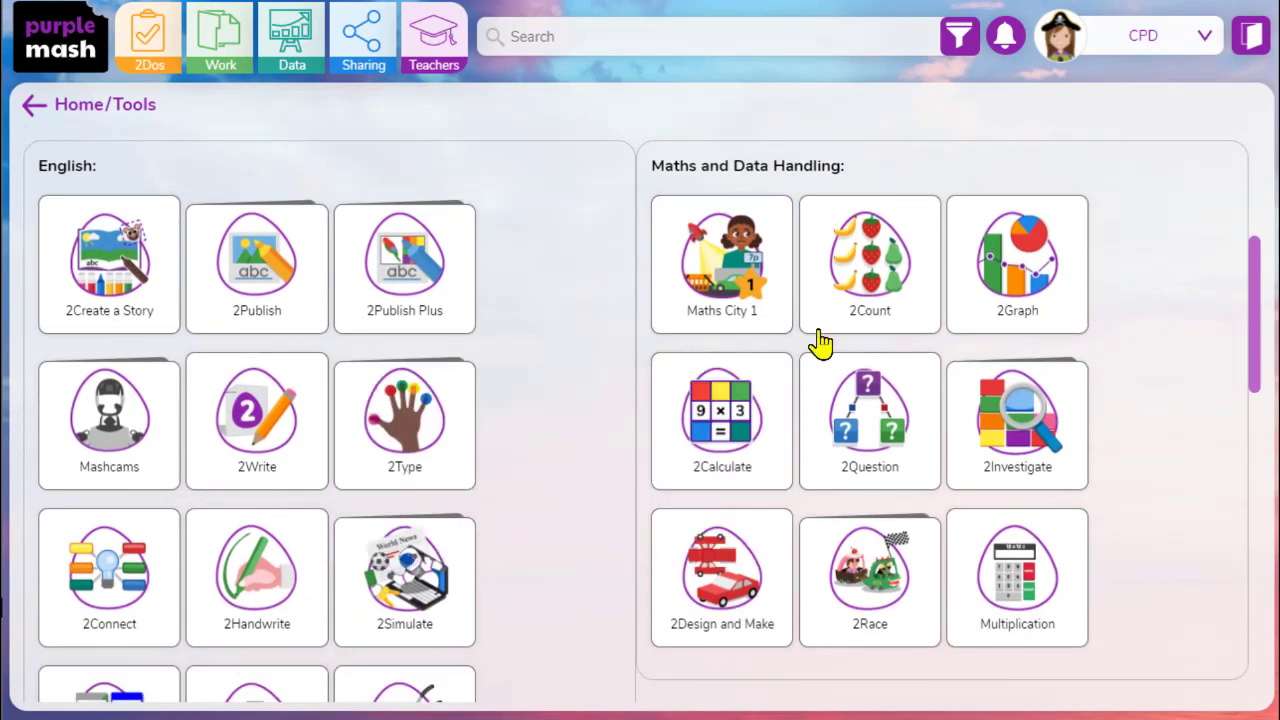
pyautogui.moveTo(872, 262)
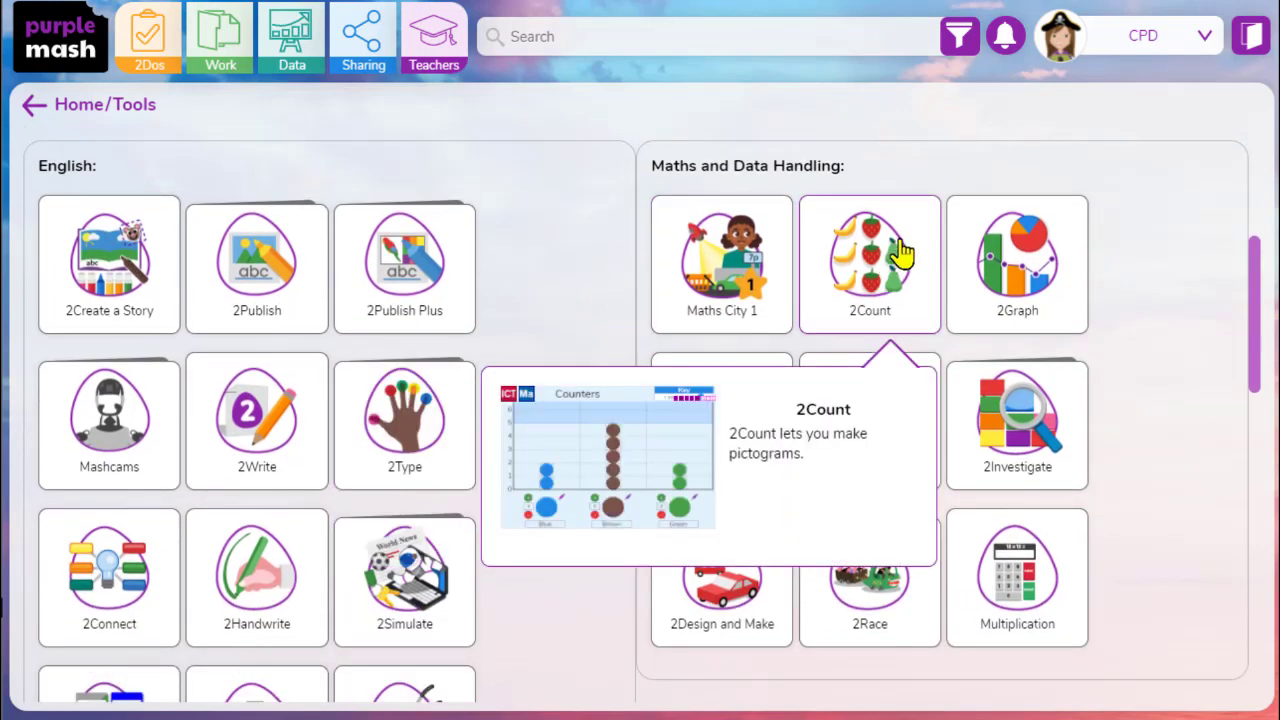
pyautogui.moveTo(1045, 255)
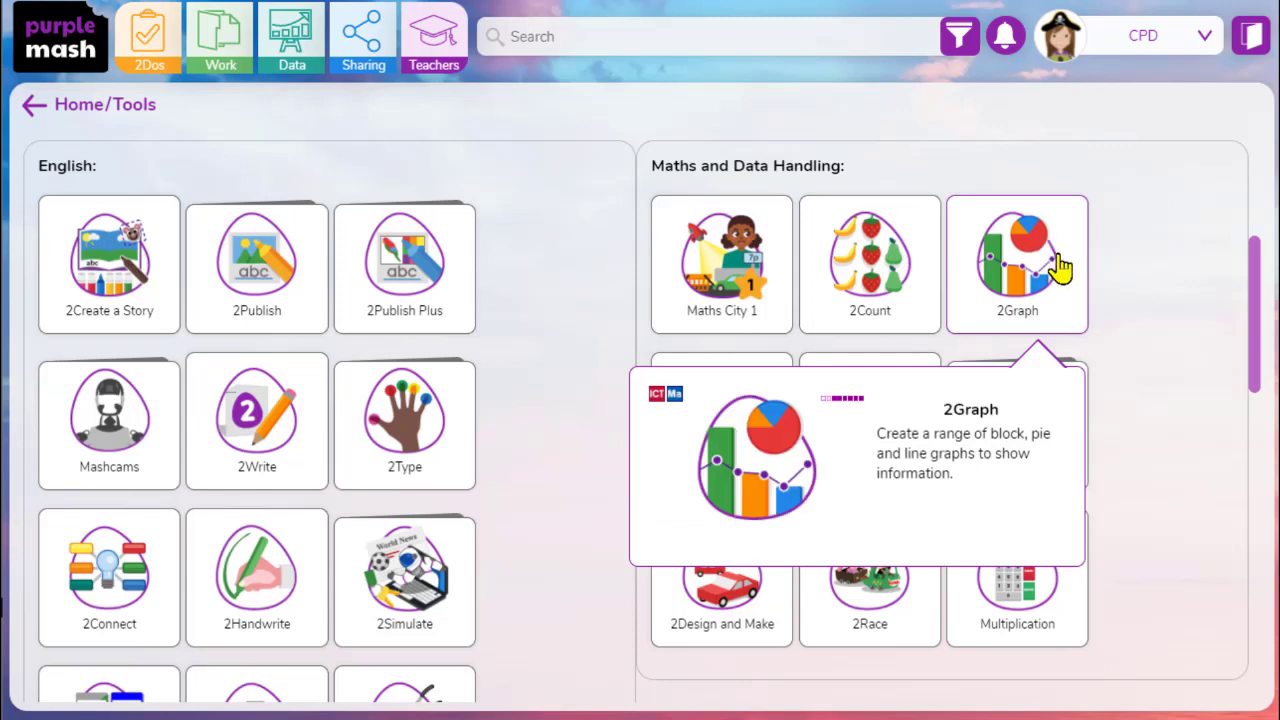
pyautogui.click(905, 280)
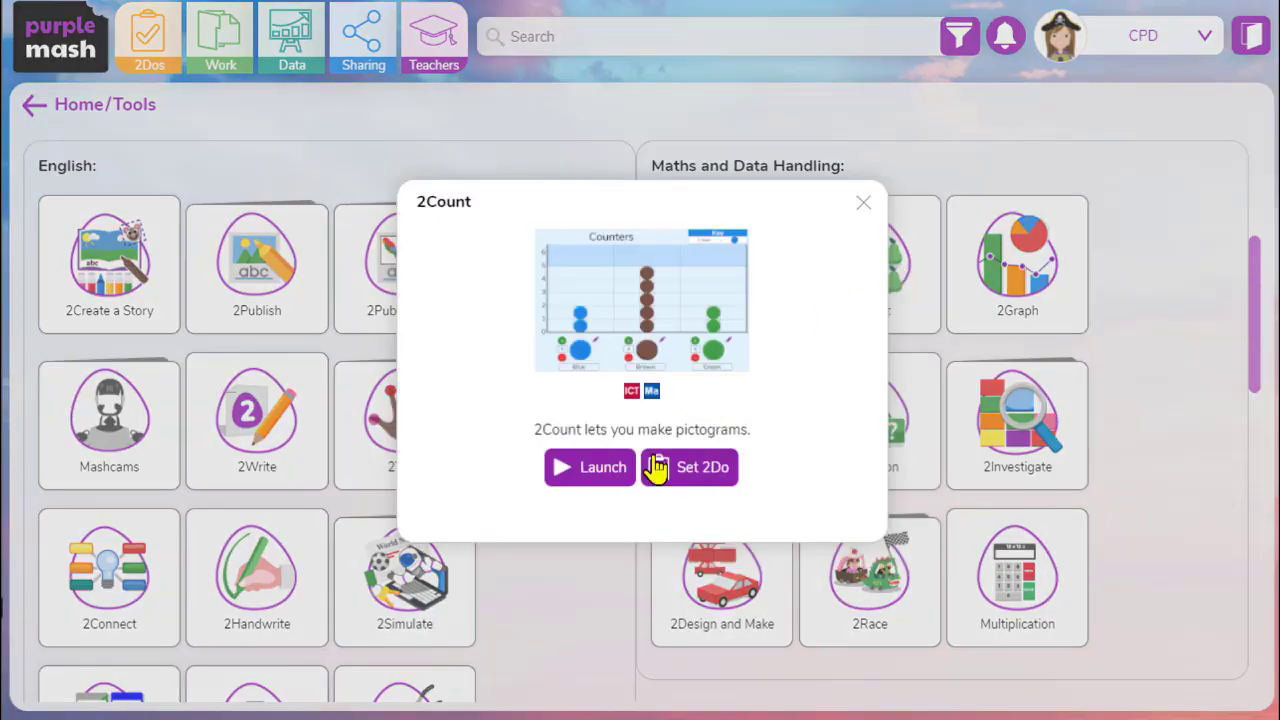
pyautogui.click(604, 476)
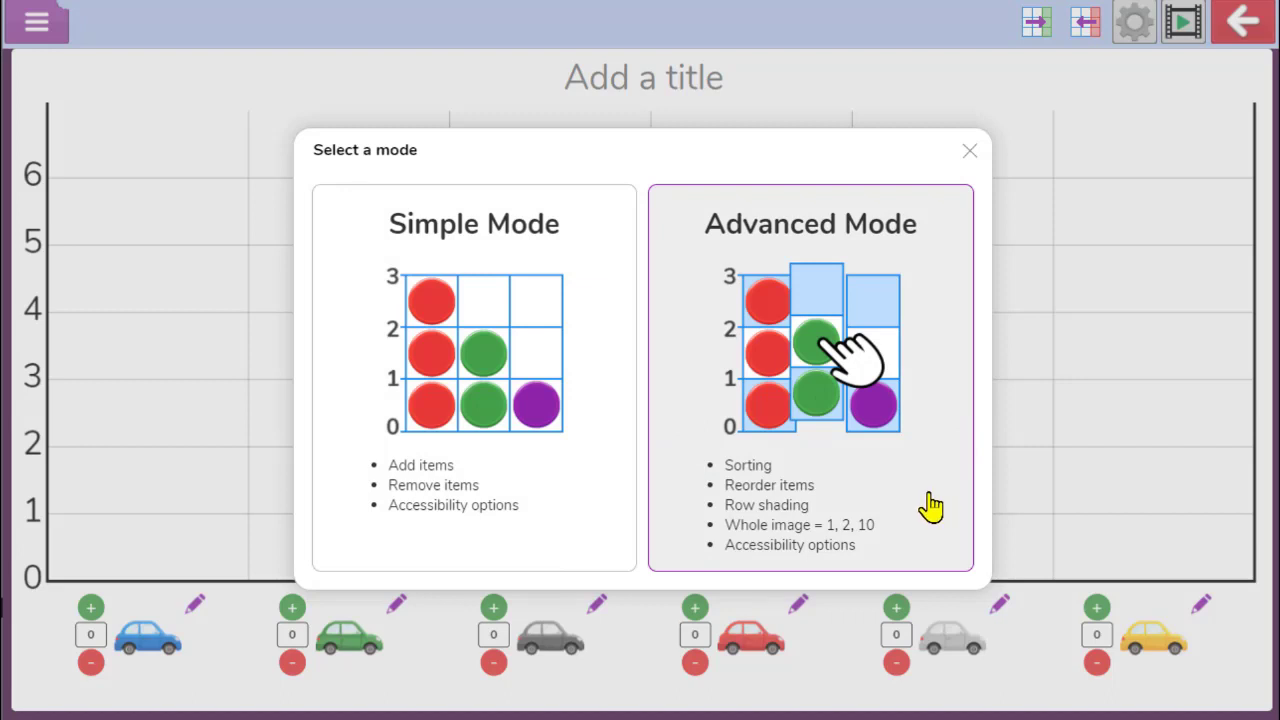
# Start a new pictogram in Simple Mode using the Choose own image set
pyautogui.click(581, 272)
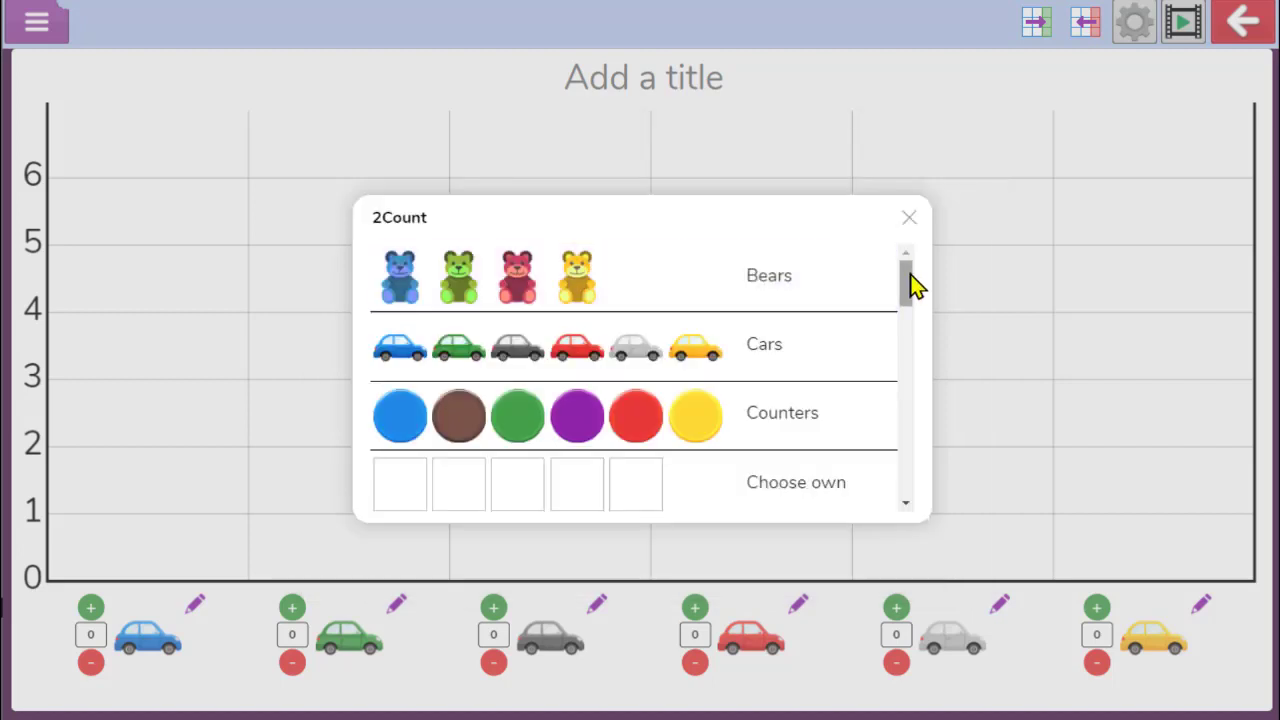
pyautogui.moveTo(909, 280)
pyautogui.mouseDown()
pyautogui.moveTo(911, 455)
pyautogui.moveTo(914, 300)
pyautogui.mouseUp()
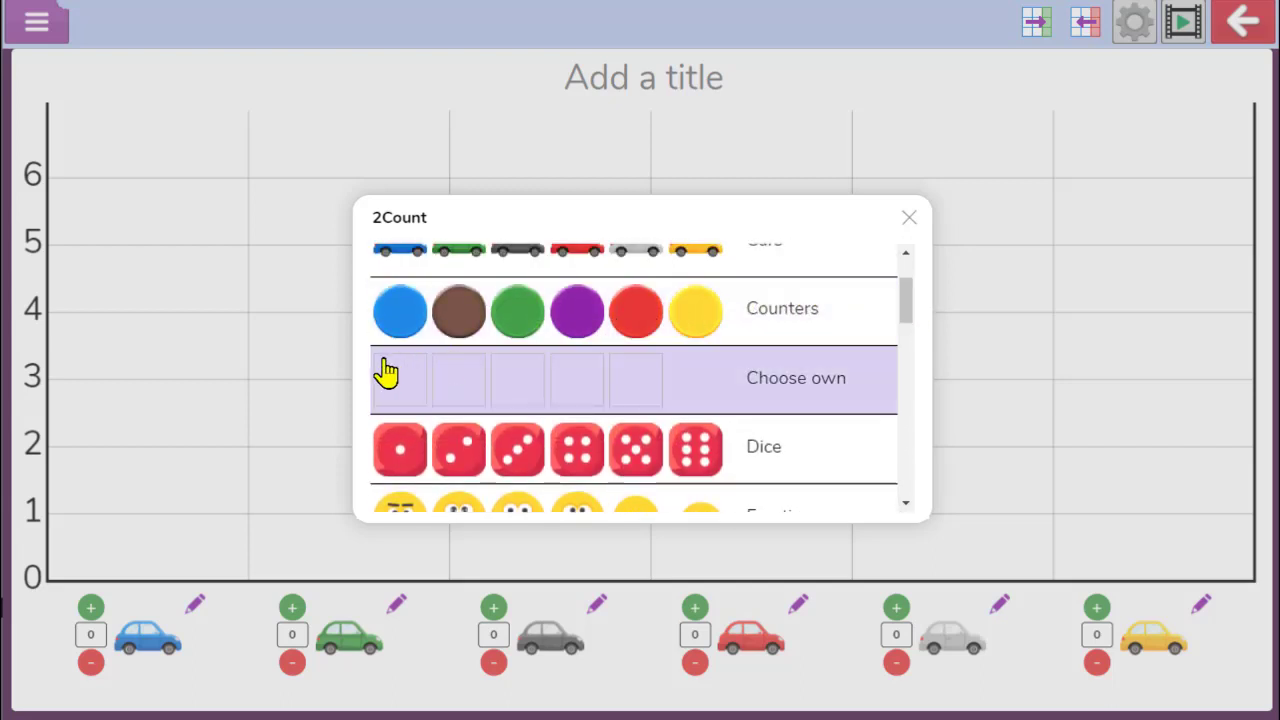
pyautogui.click(713, 387)
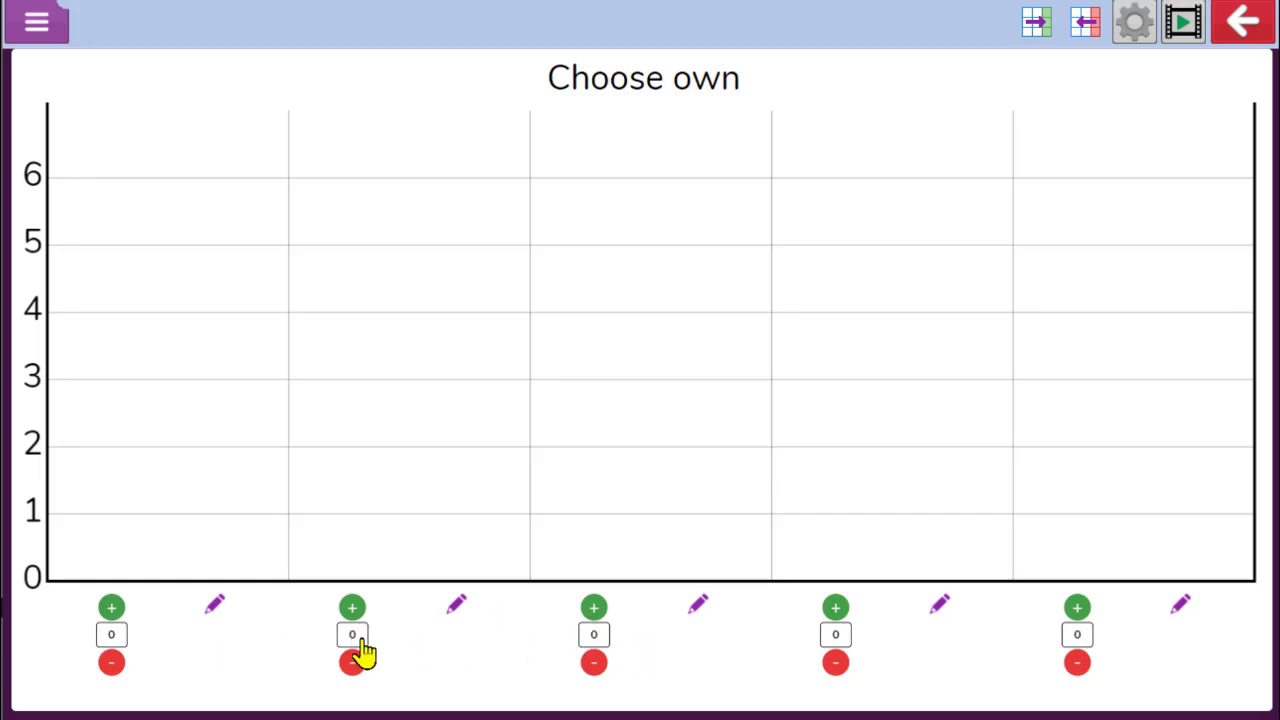
# Set the first column's picture to a pencil sharpener found by searching the clipart for "classroom"
pyautogui.click(216, 606)
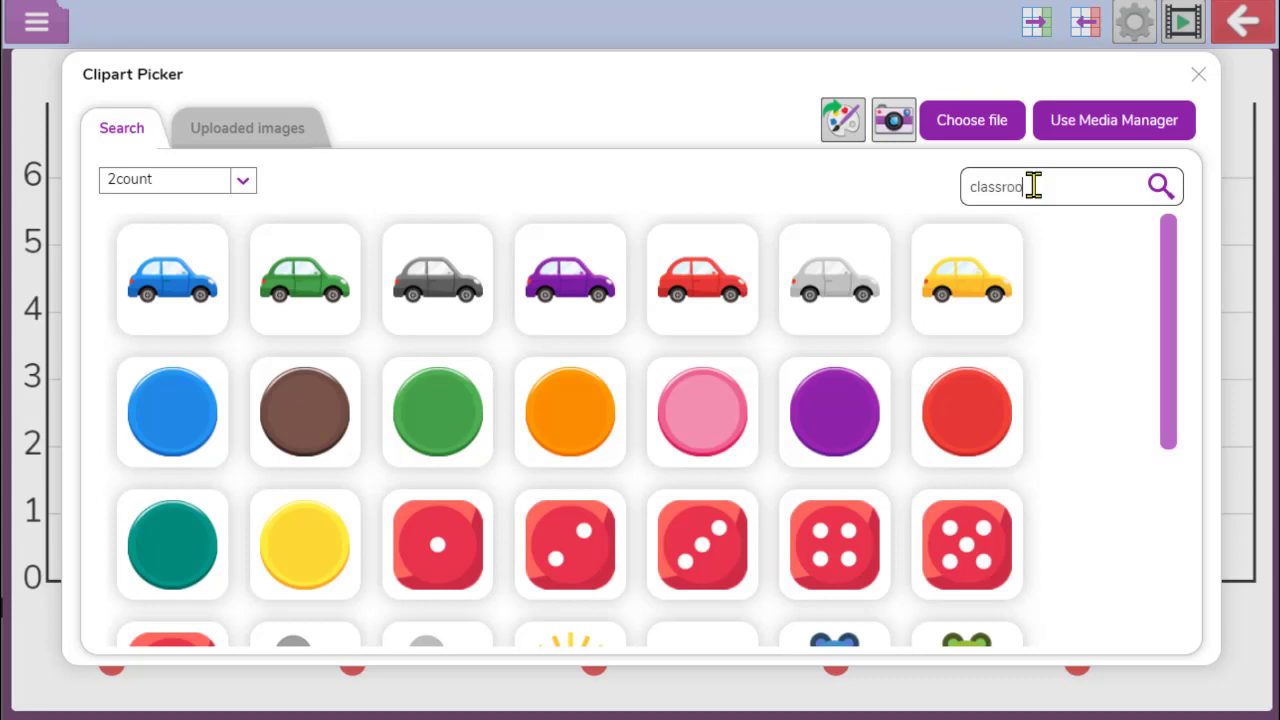
pyautogui.press('Return')
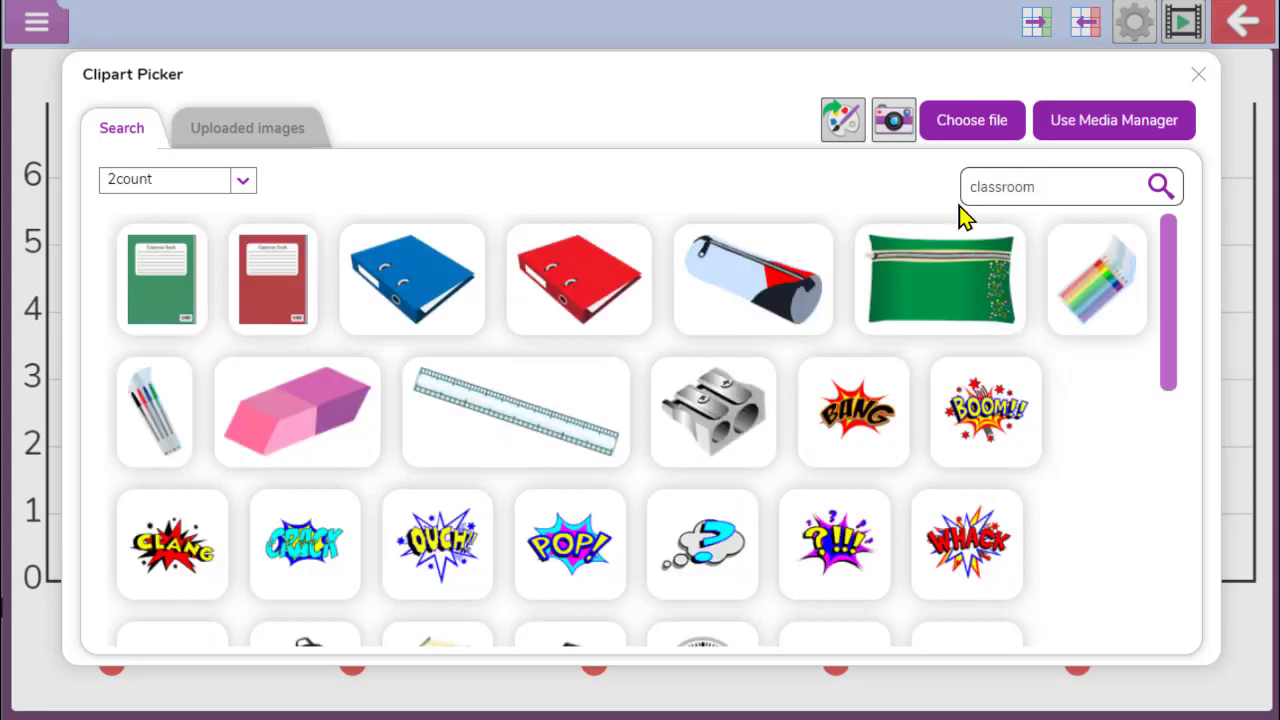
pyautogui.click(686, 410)
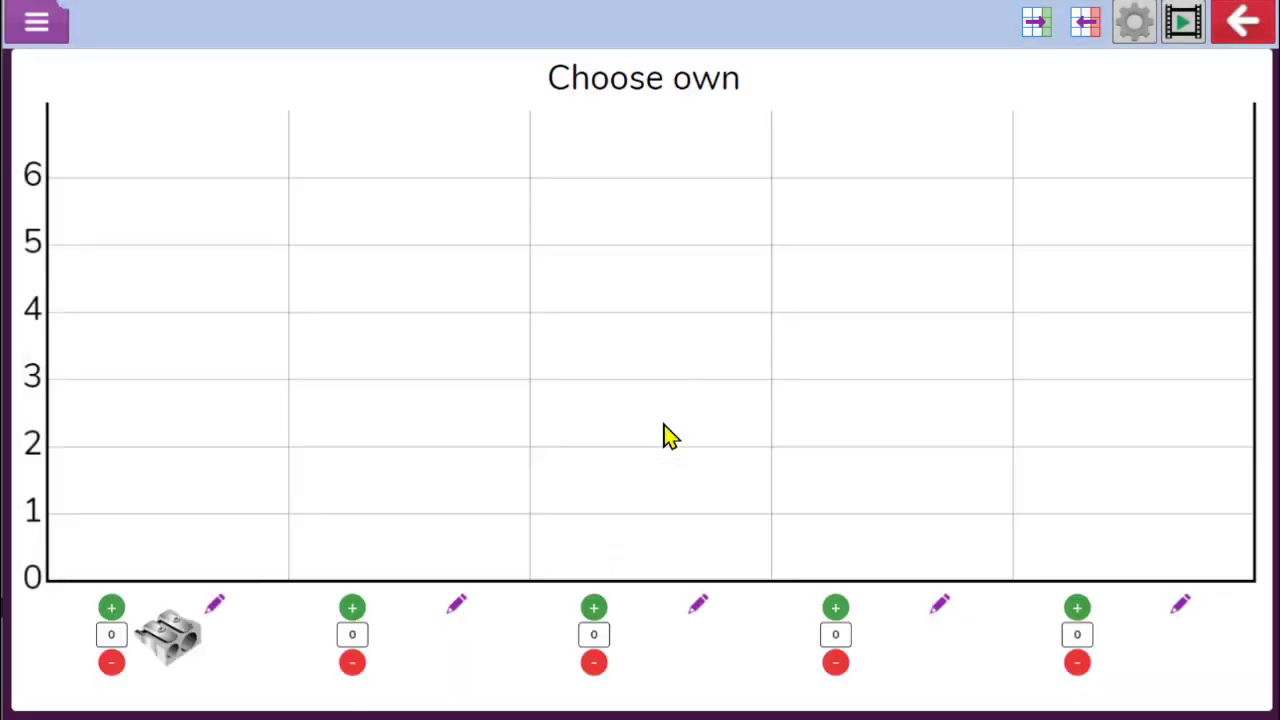
# Set the second column's picture to a ruler found by searching the clipart for "classroom"
pyautogui.click(455, 606)
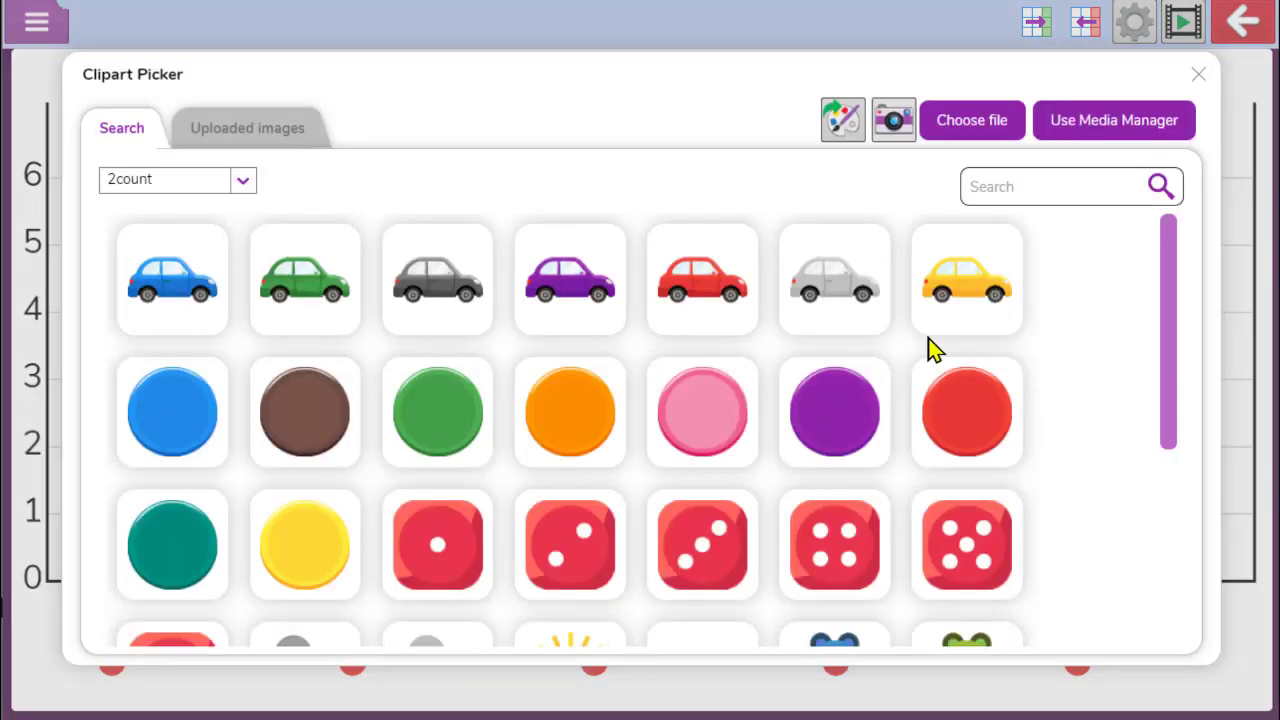
pyautogui.click(1053, 184)
pyautogui.write('classroom')
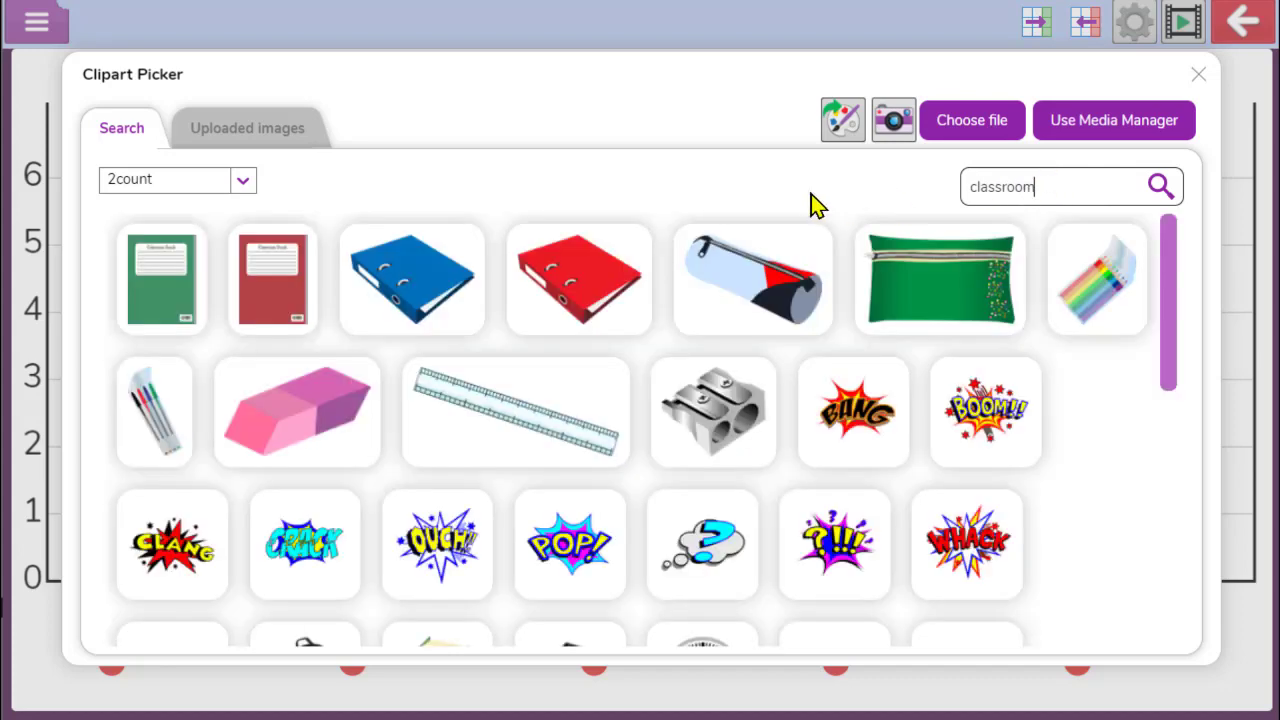
pyautogui.click(527, 420)
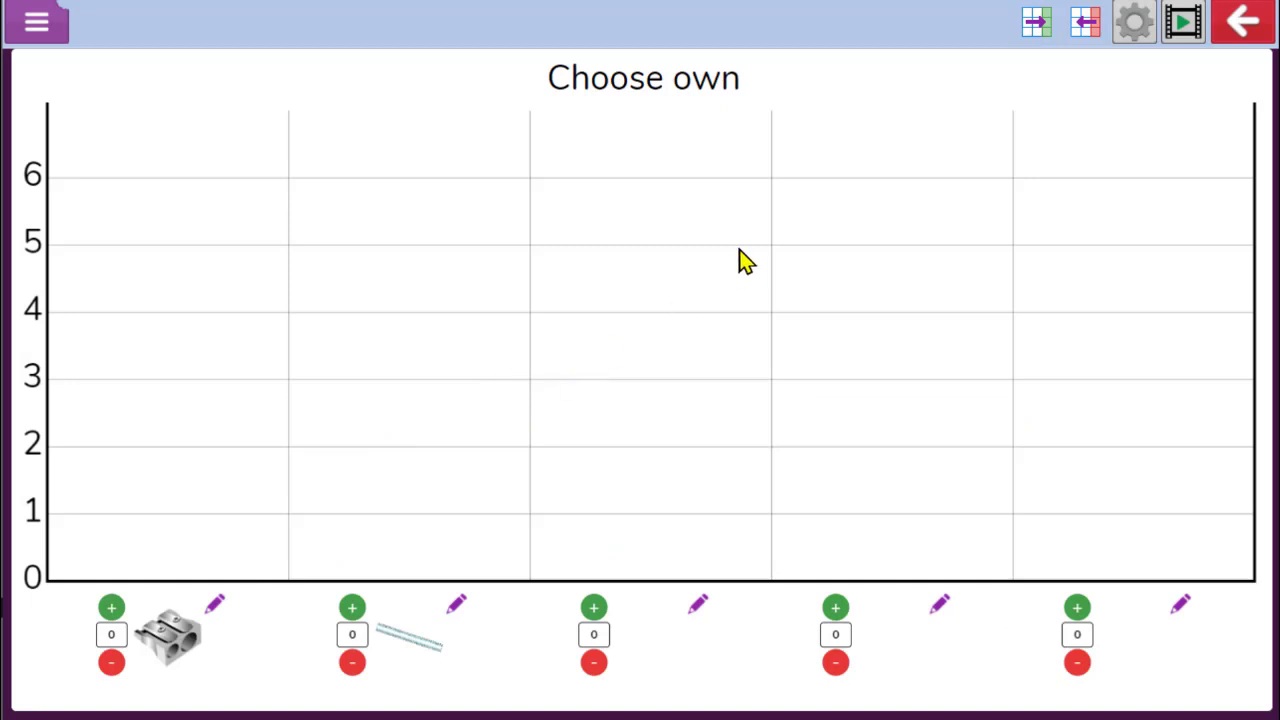
# Retitle the pictogram as "Classroom objects"
pyautogui.click(724, 76)
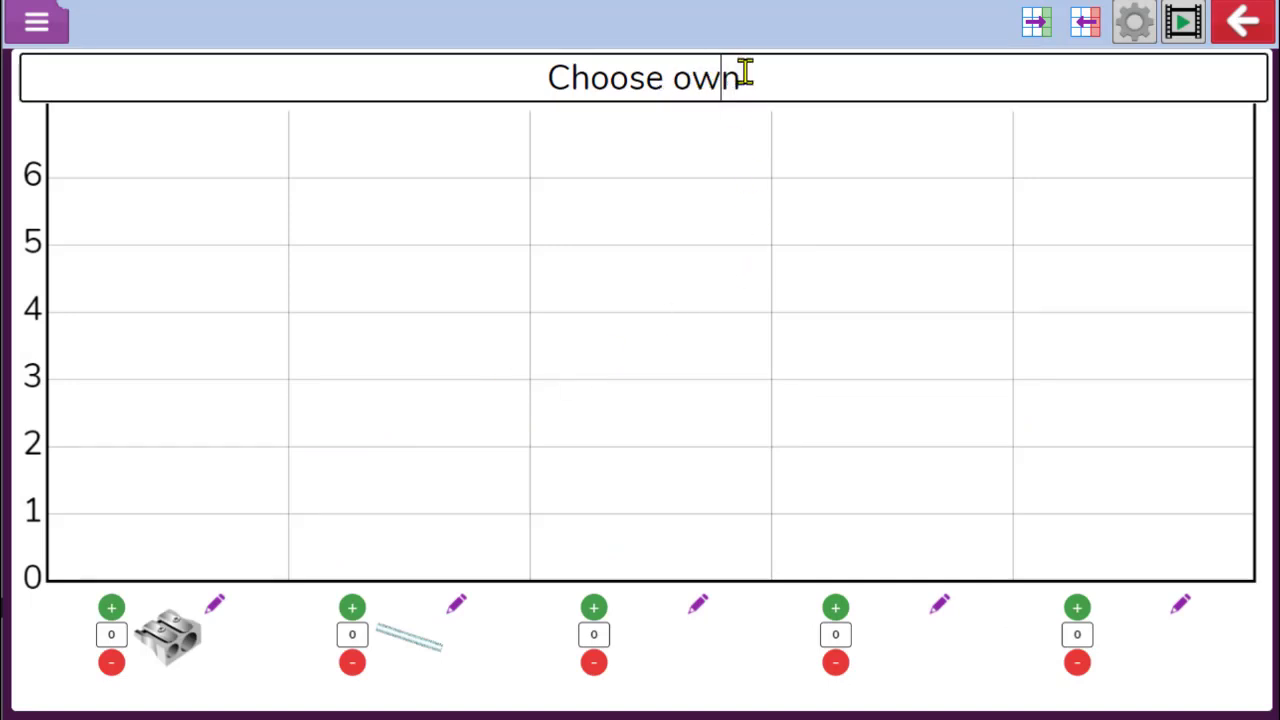
pyautogui.moveTo(743, 76); pyautogui.dragTo(559, 80)
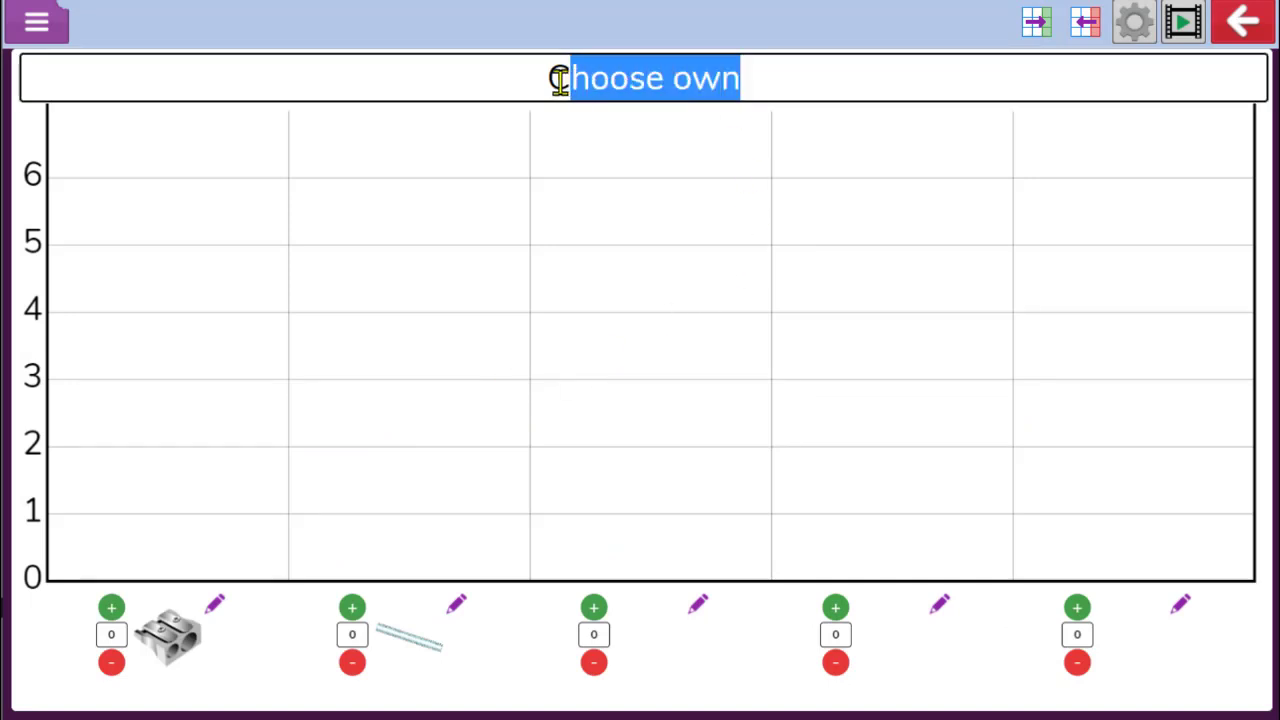
pyautogui.write('lassroom')
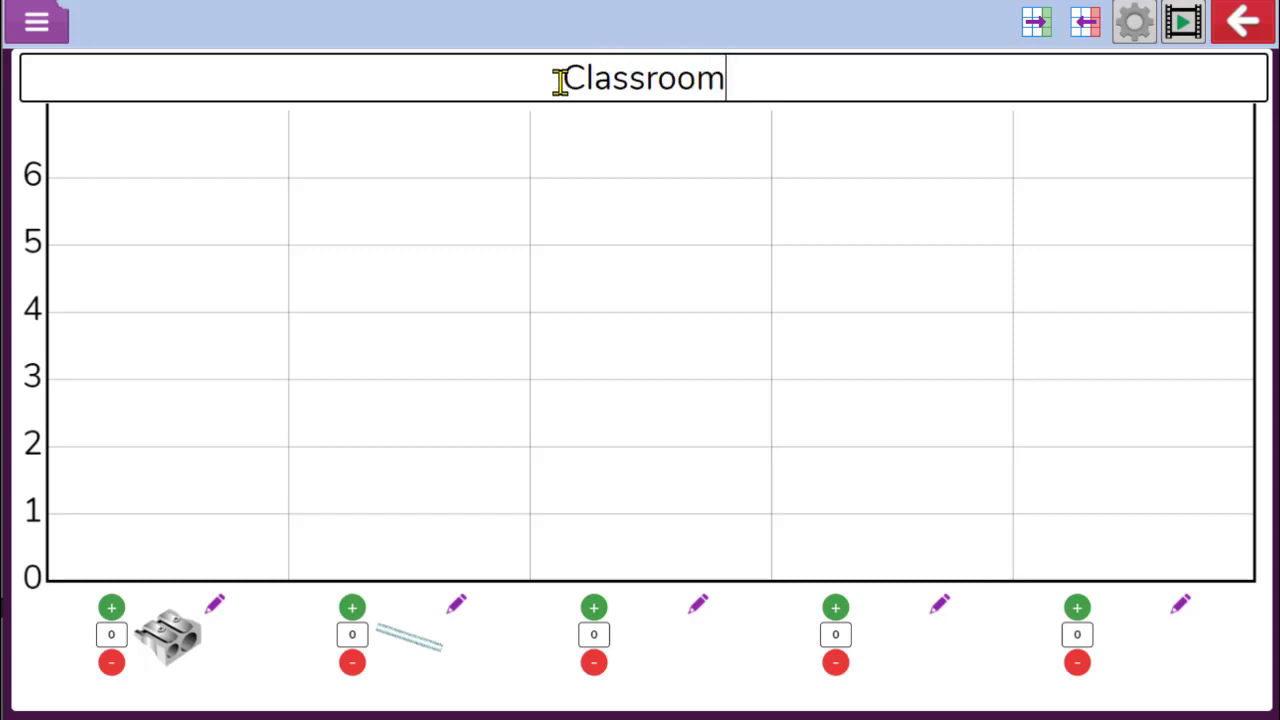
pyautogui.write(' objects')
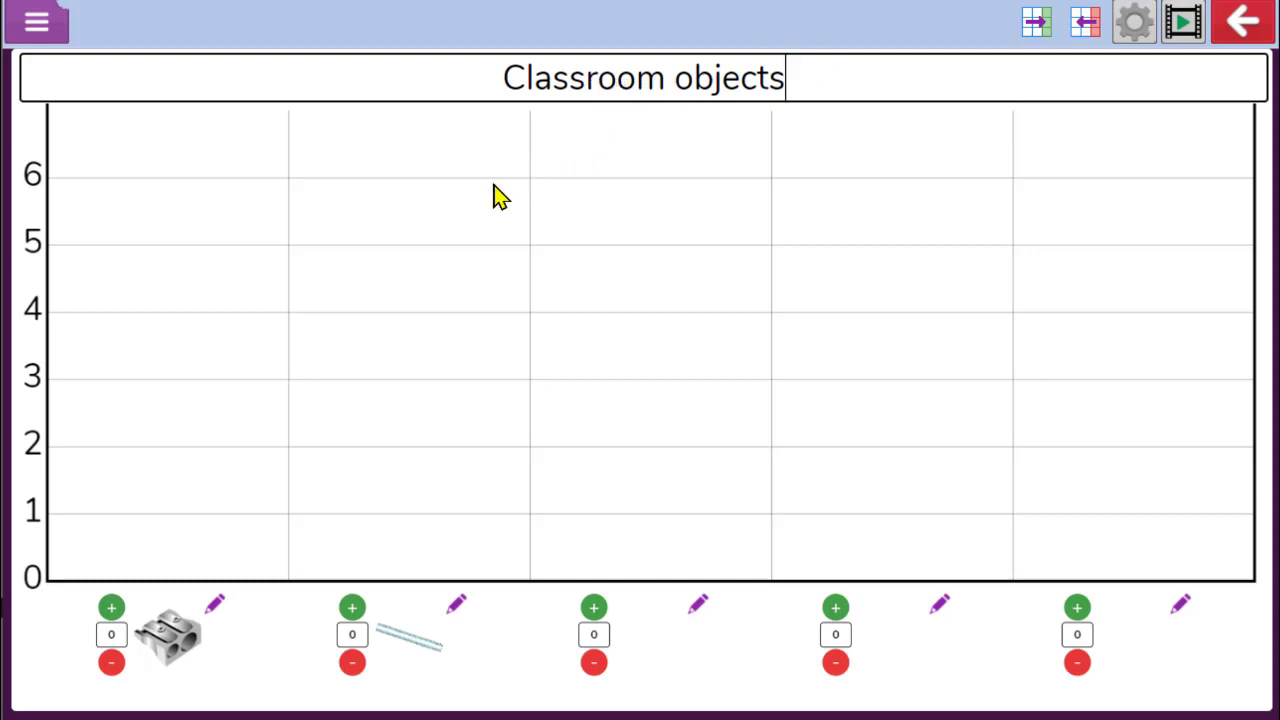
# Add three sharpeners to the first column and then remove them all again
pyautogui.click(111, 608)
pyautogui.click(111, 608)
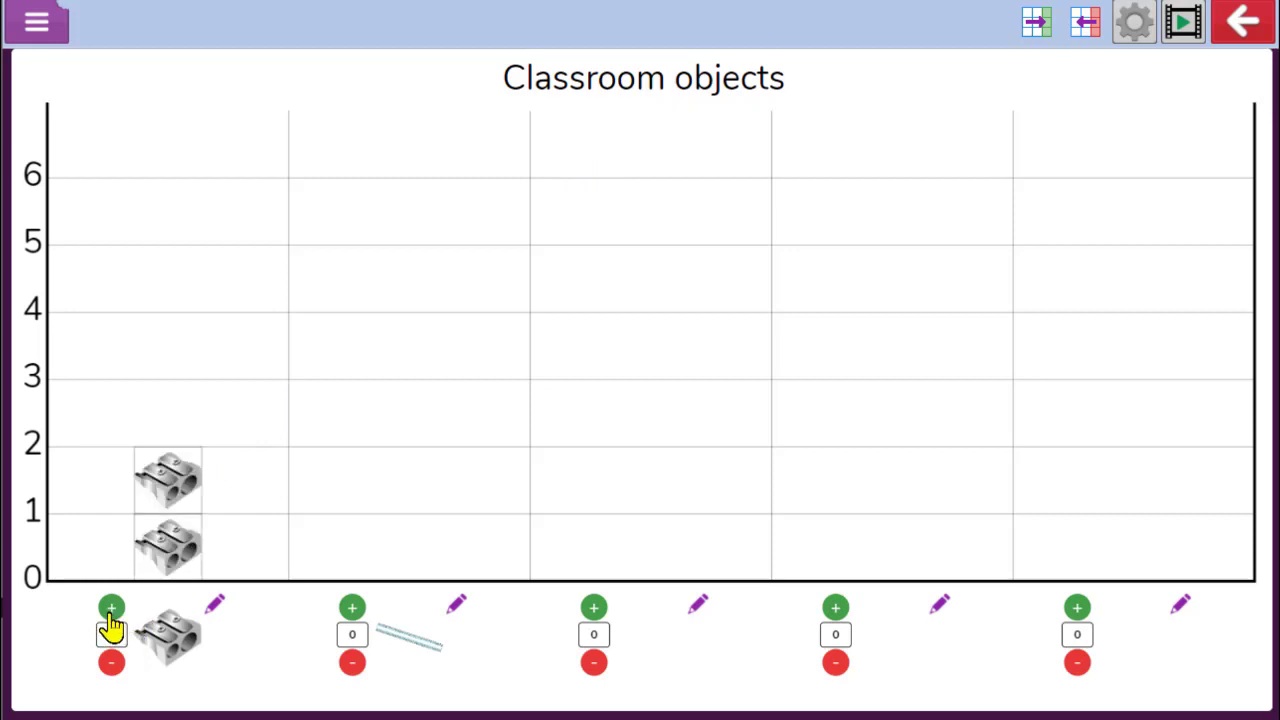
pyautogui.click(111, 608)
pyautogui.click(111, 663)
pyautogui.click(111, 663)
pyautogui.click(111, 663)
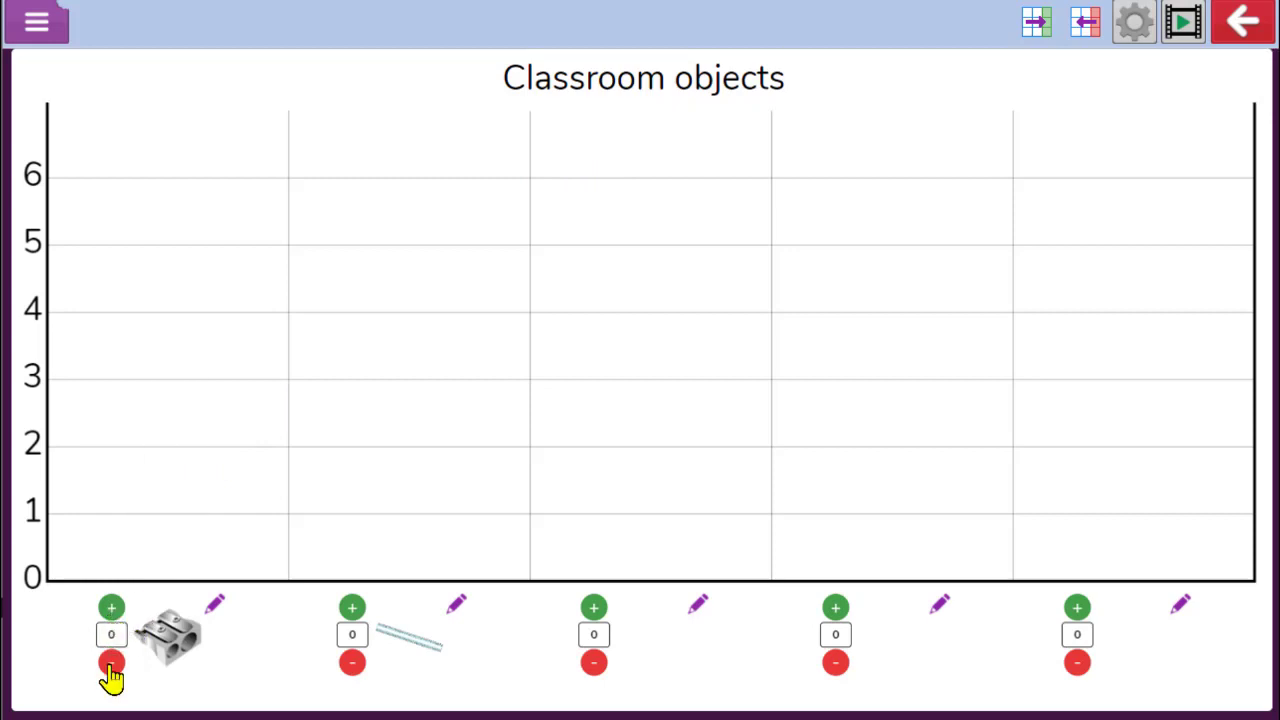
# Fill the grid cells to give four sharpeners in the first column and two rulers in the second
pyautogui.click(168, 518)
pyautogui.click(172, 493)
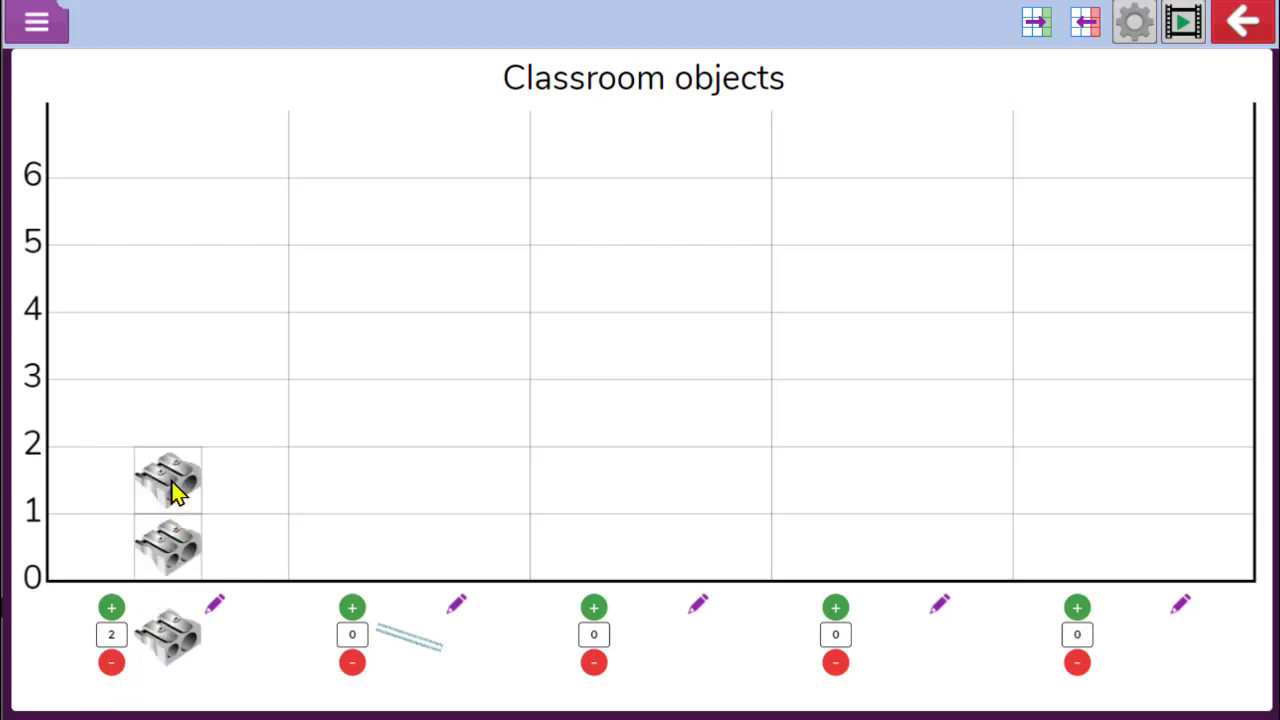
pyautogui.click(167, 428)
pyautogui.click(172, 372)
pyautogui.click(418, 566)
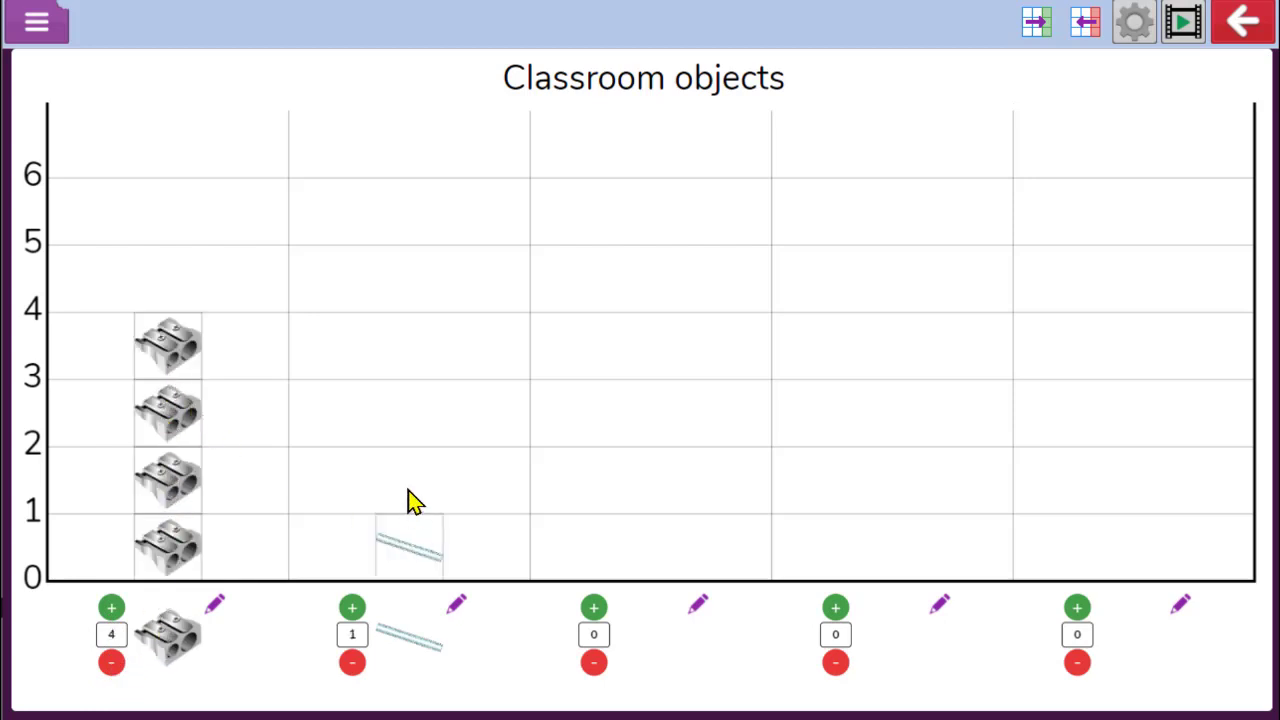
pyautogui.click(409, 495)
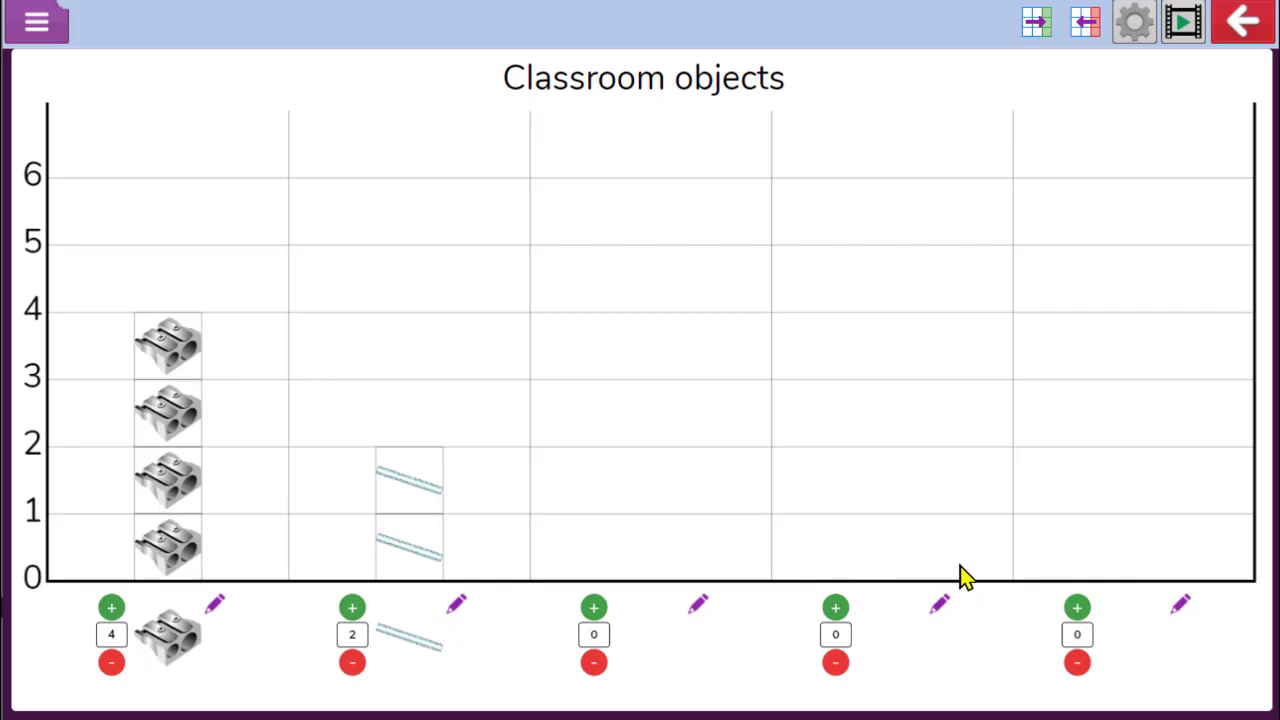
# Add one column and then remove two, leaving the pictogram with four columns
pyautogui.click(1043, 40)
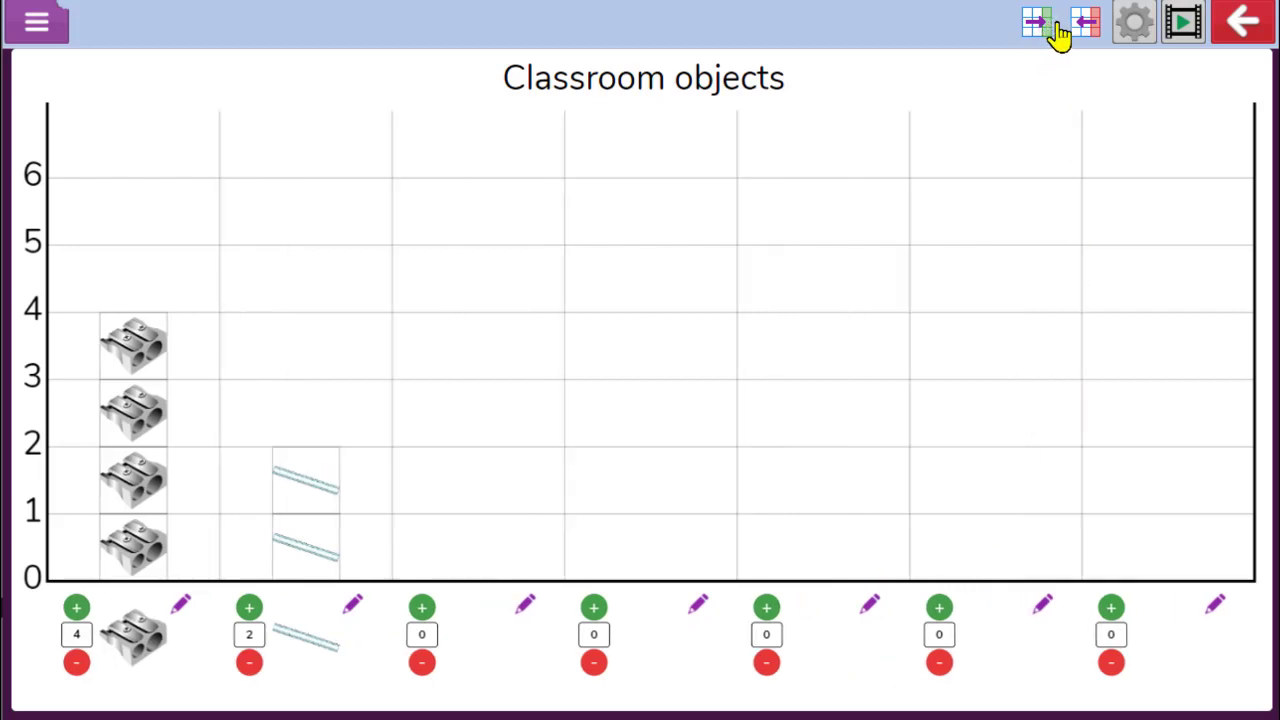
pyautogui.click(1085, 40)
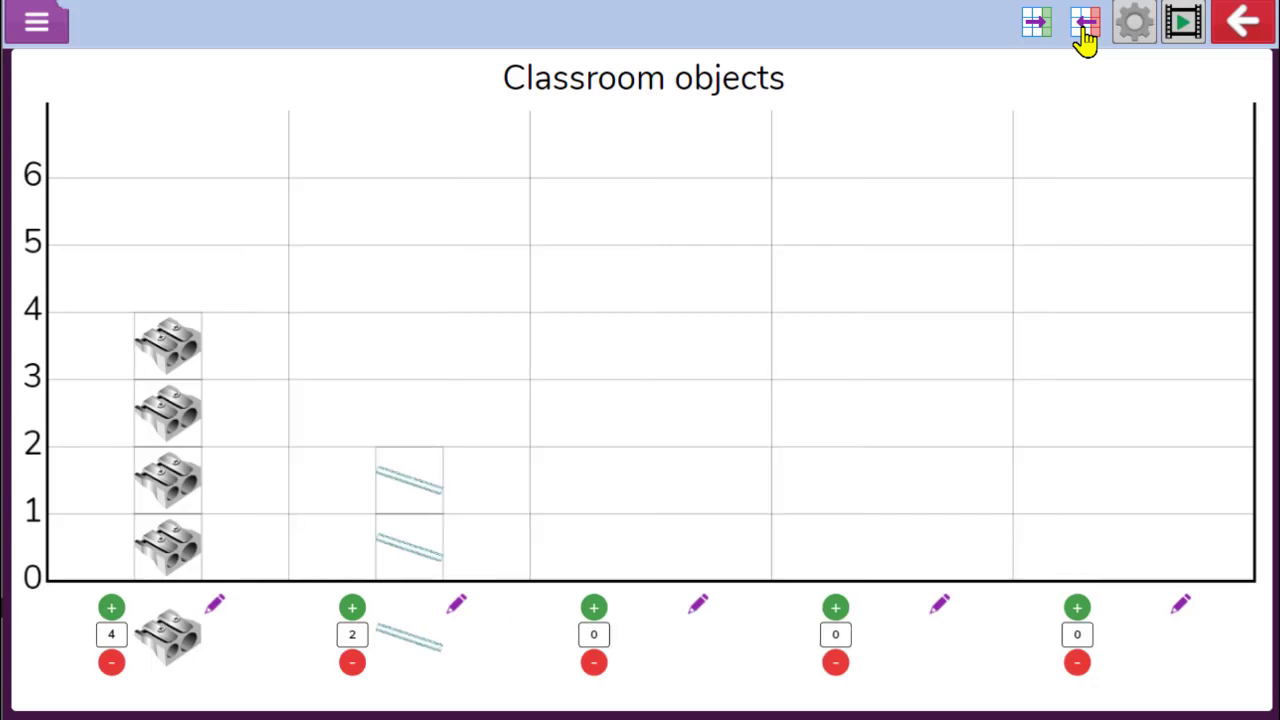
pyautogui.click(1085, 40)
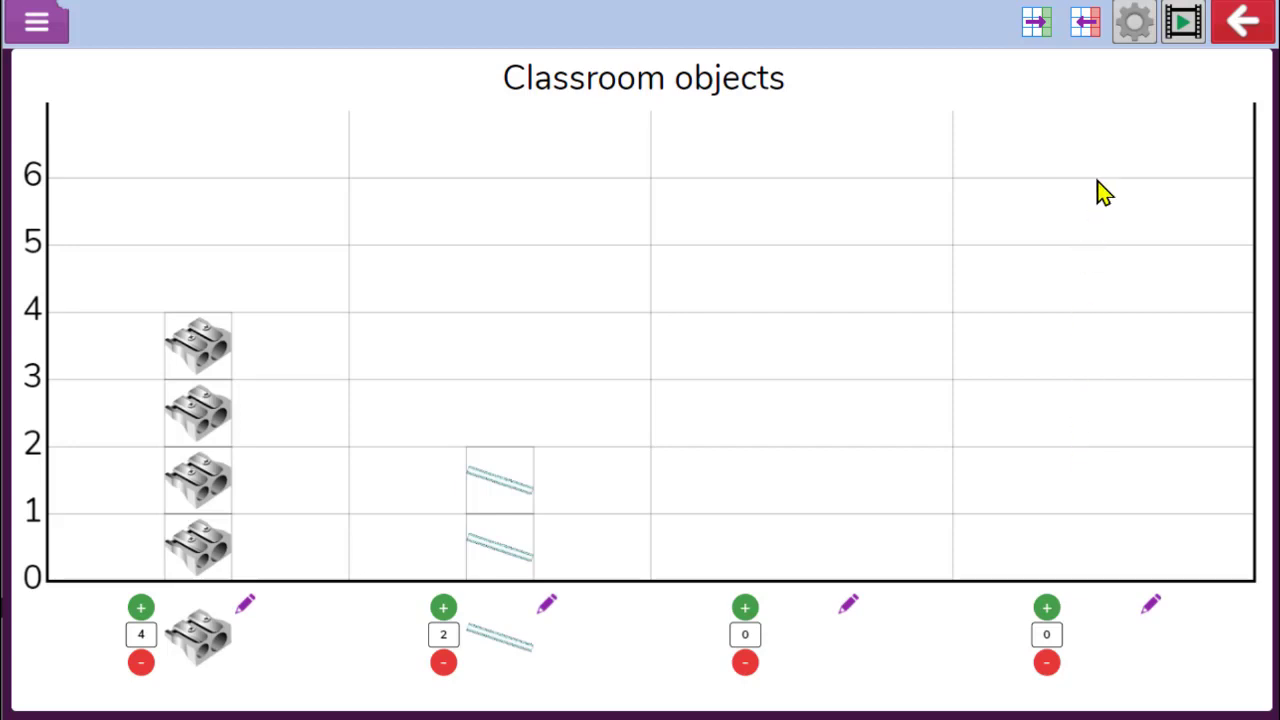
# Preview the colour schemes in Settings and apply Blue on Cream
pyautogui.click(1137, 24)
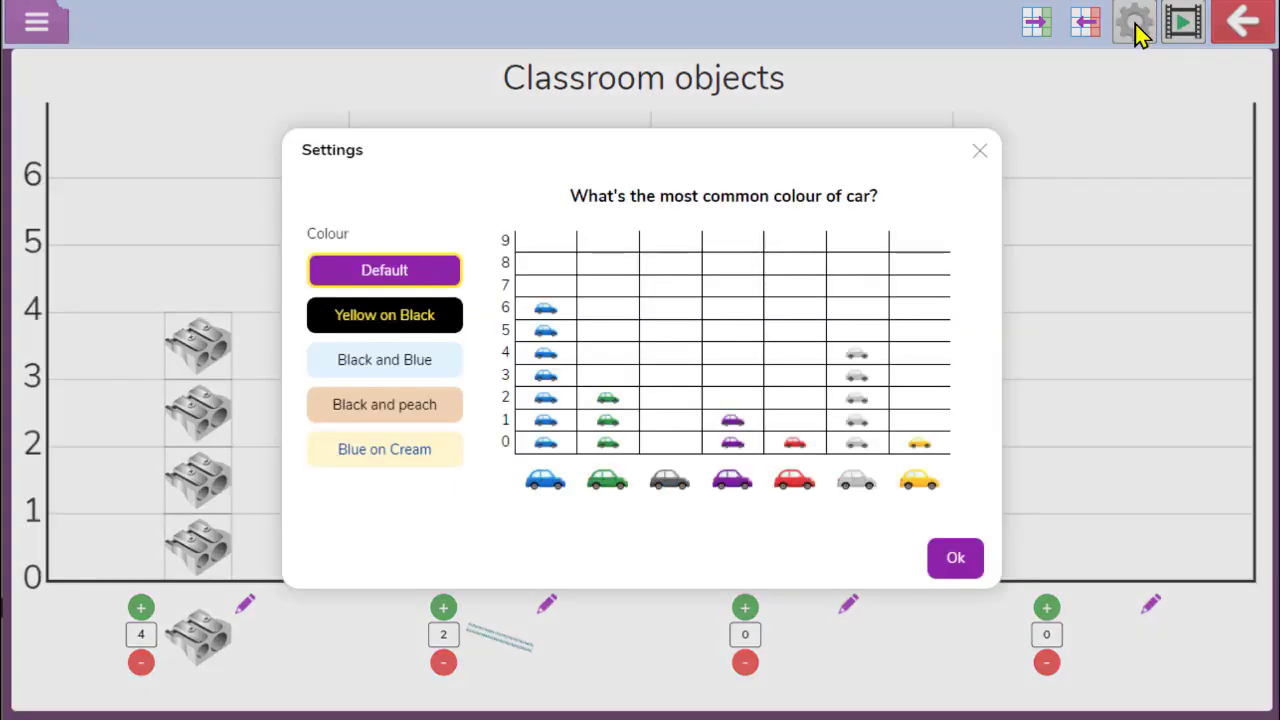
pyautogui.click(381, 318)
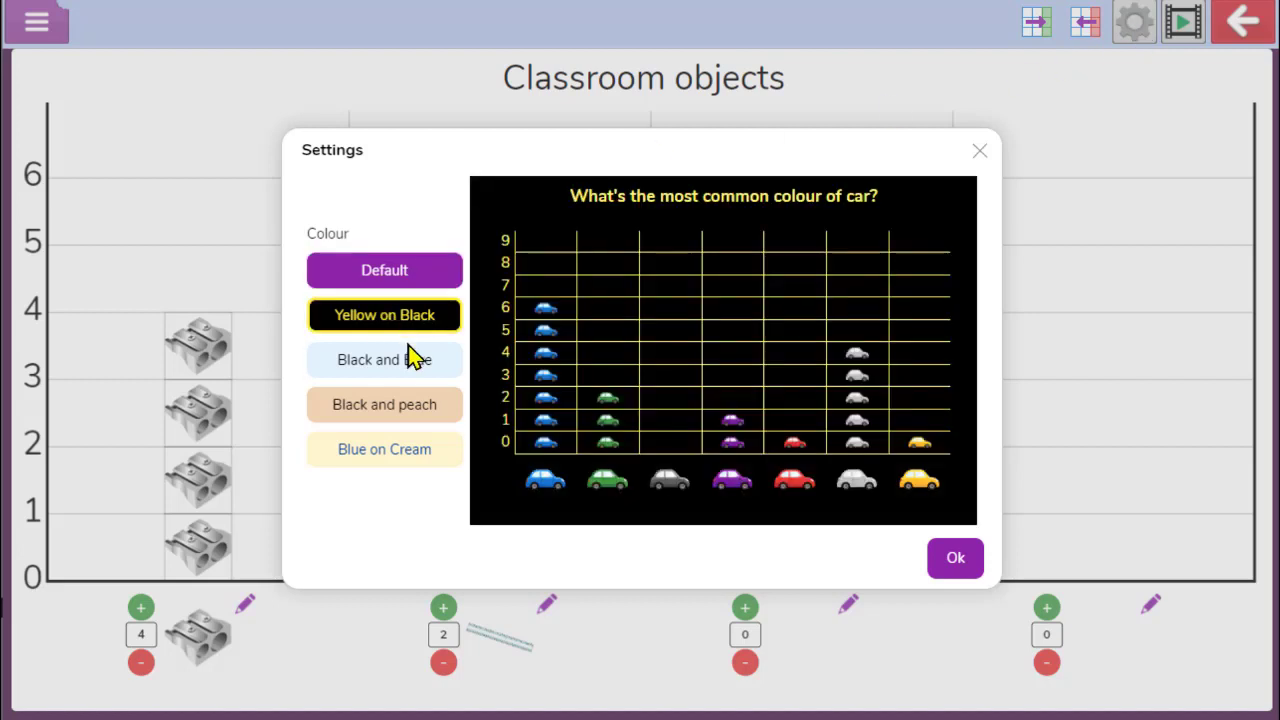
pyautogui.click(412, 357)
pyautogui.click(424, 410)
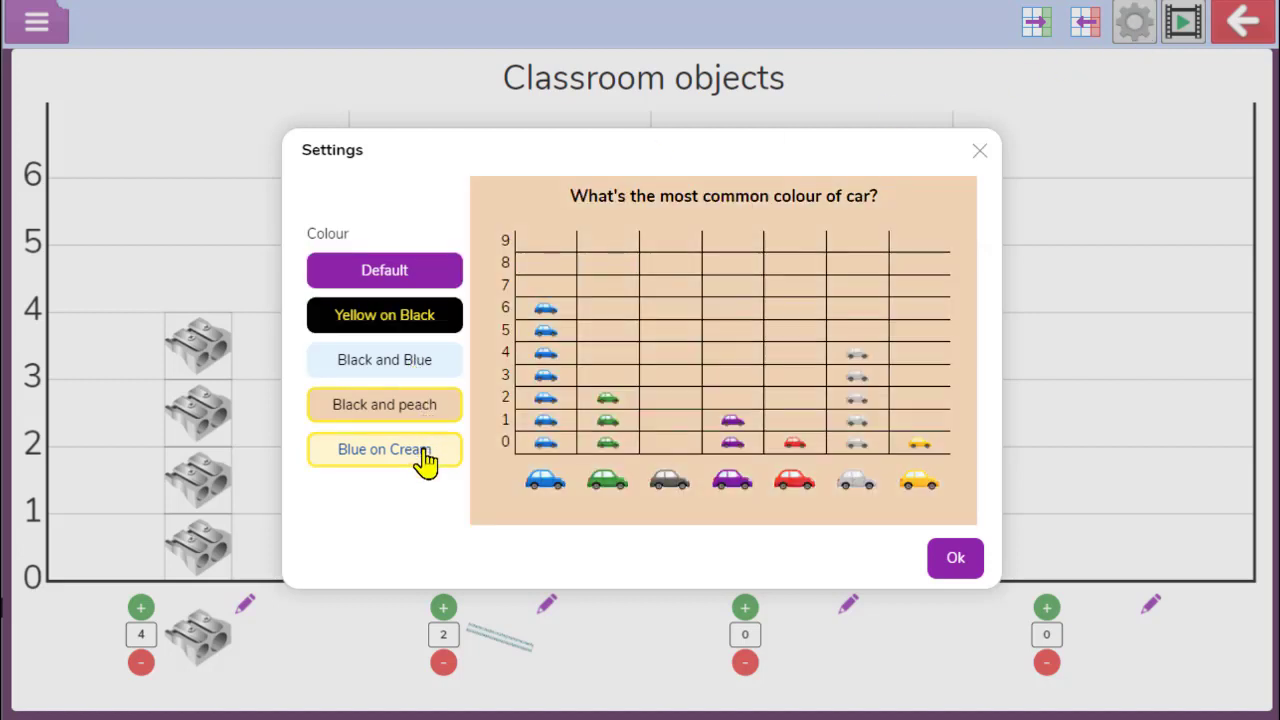
pyautogui.click(425, 458)
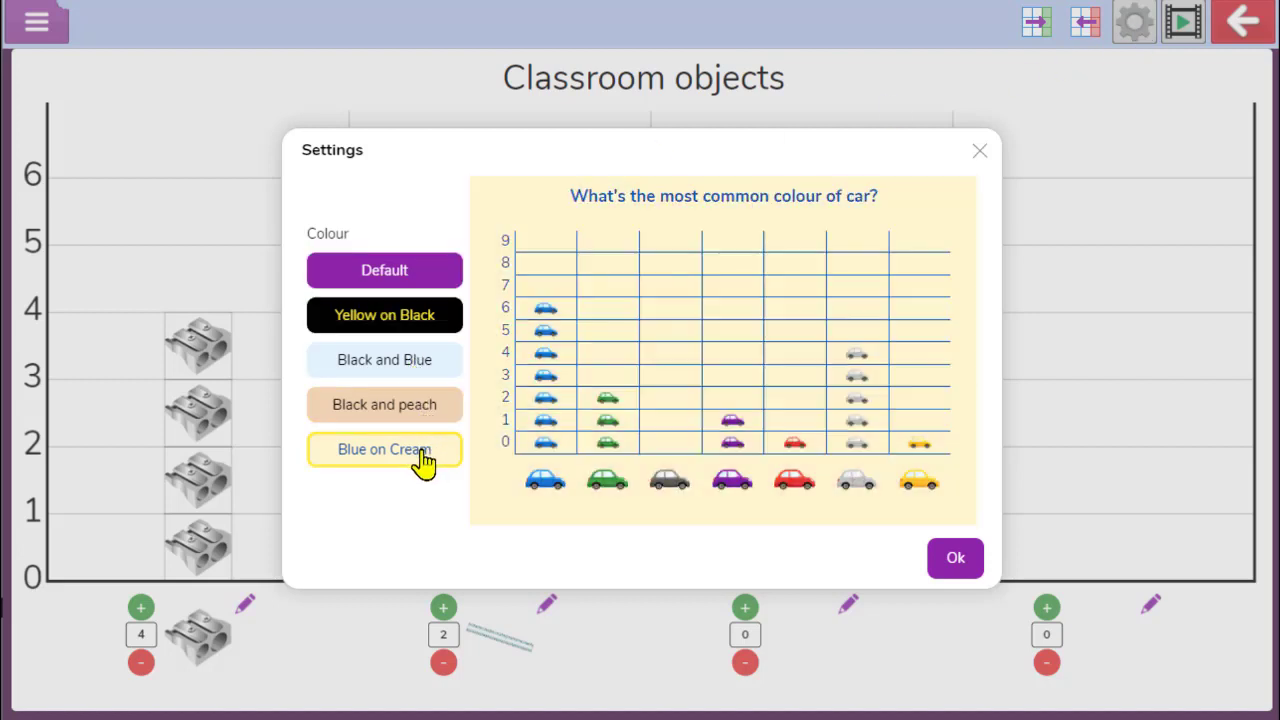
pyautogui.click(946, 563)
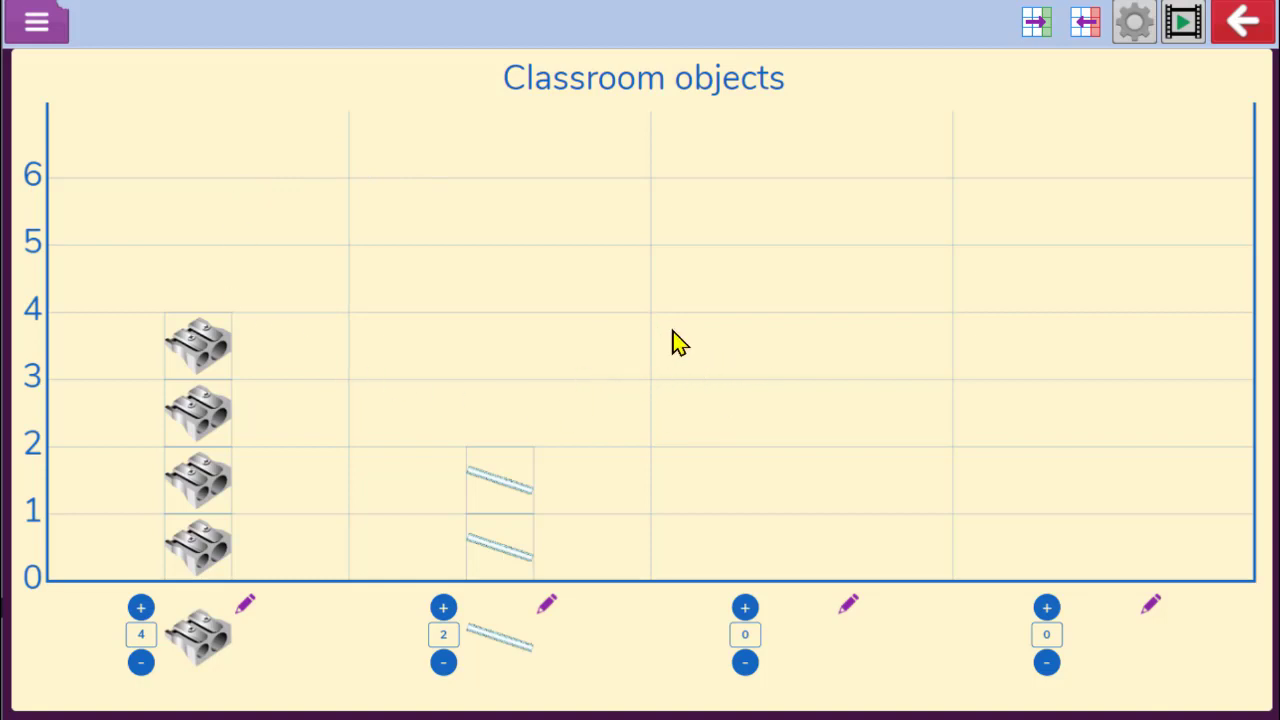
# Open the pictogram's export-as-image preview and close it
pyautogui.click(40, 24)
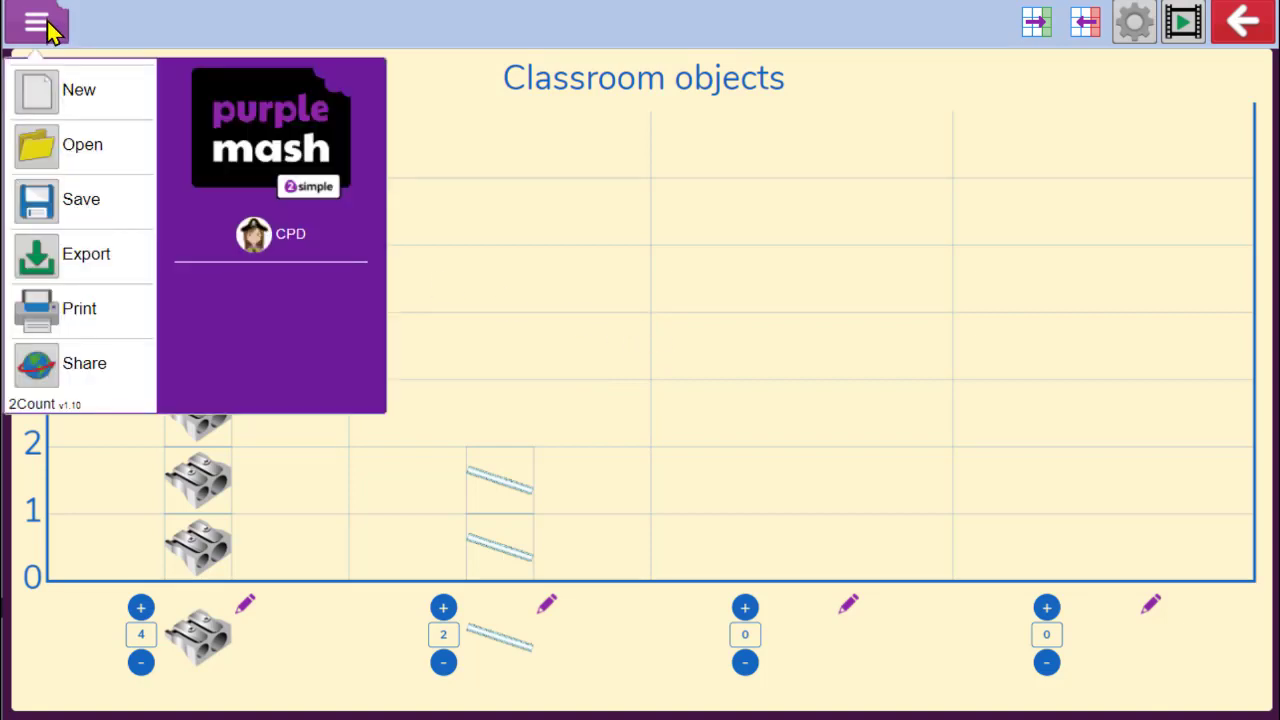
pyautogui.click(86, 255)
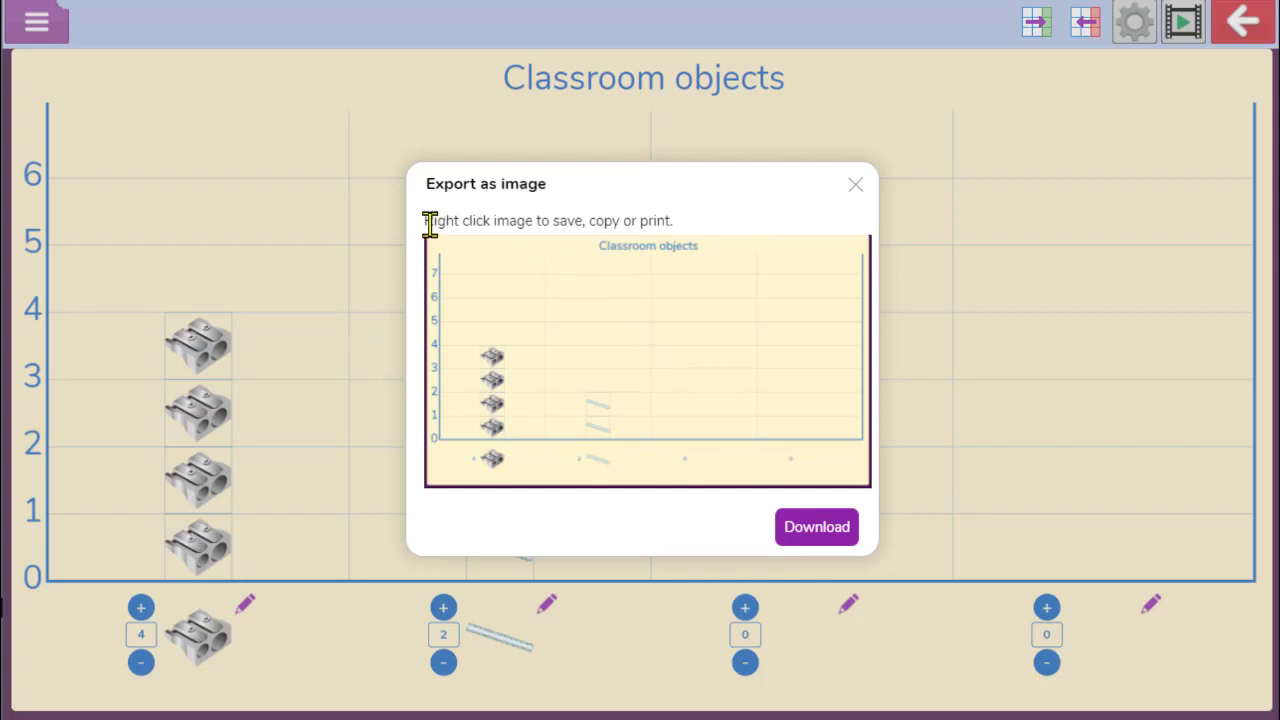
pyautogui.moveTo(430, 222); pyautogui.dragTo(618, 222)
pyautogui.click(745, 224)
pyautogui.click(856, 186)
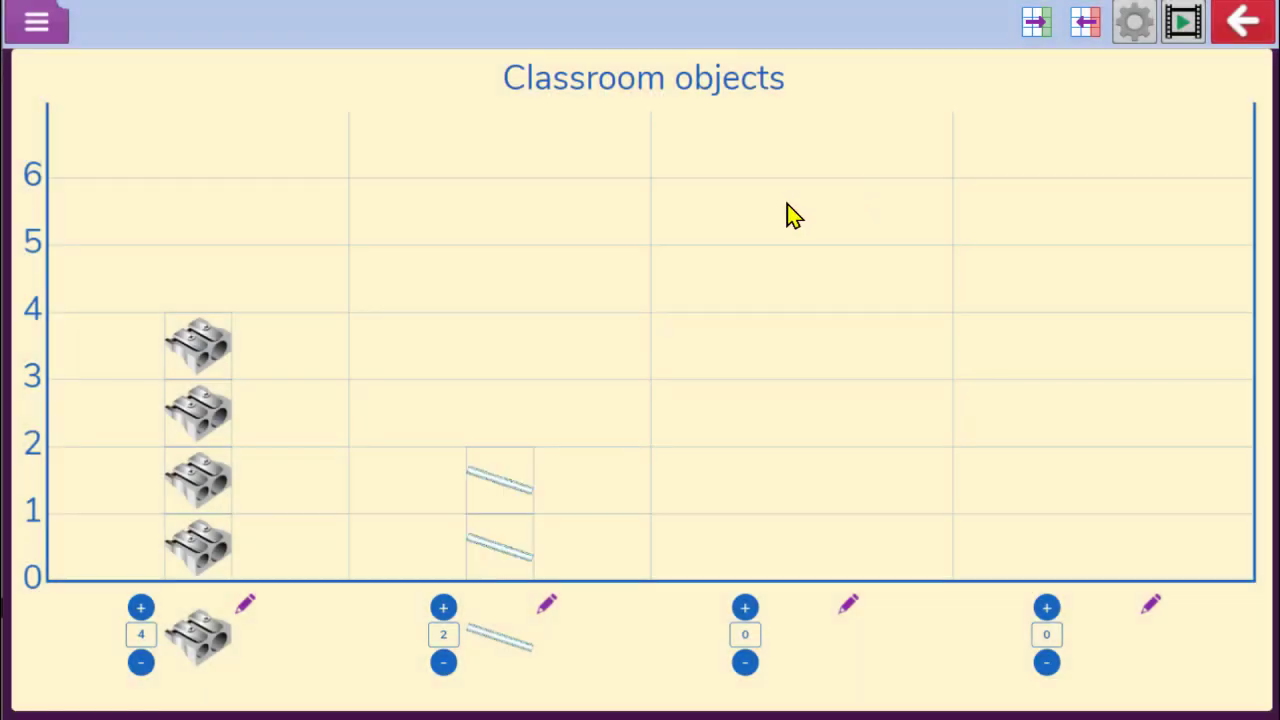
# Save the pictogram as demo in the My Work folder
pyautogui.click(37, 28)
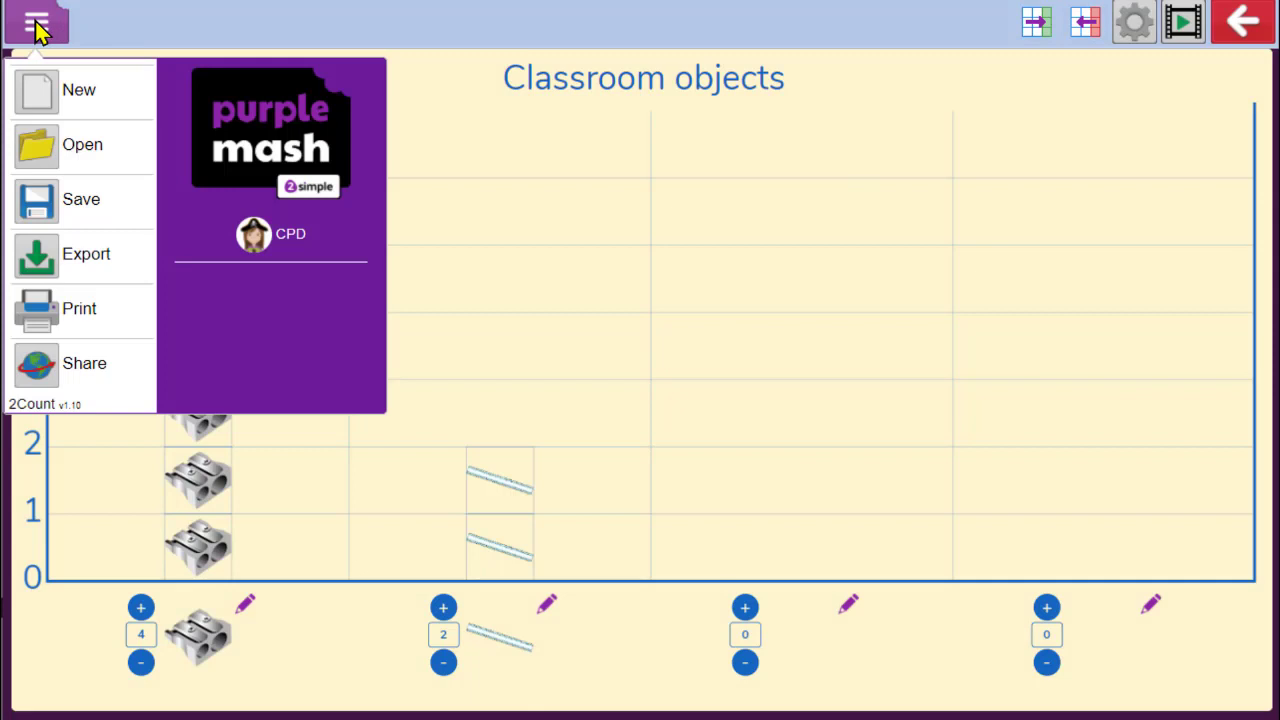
pyautogui.click(77, 205)
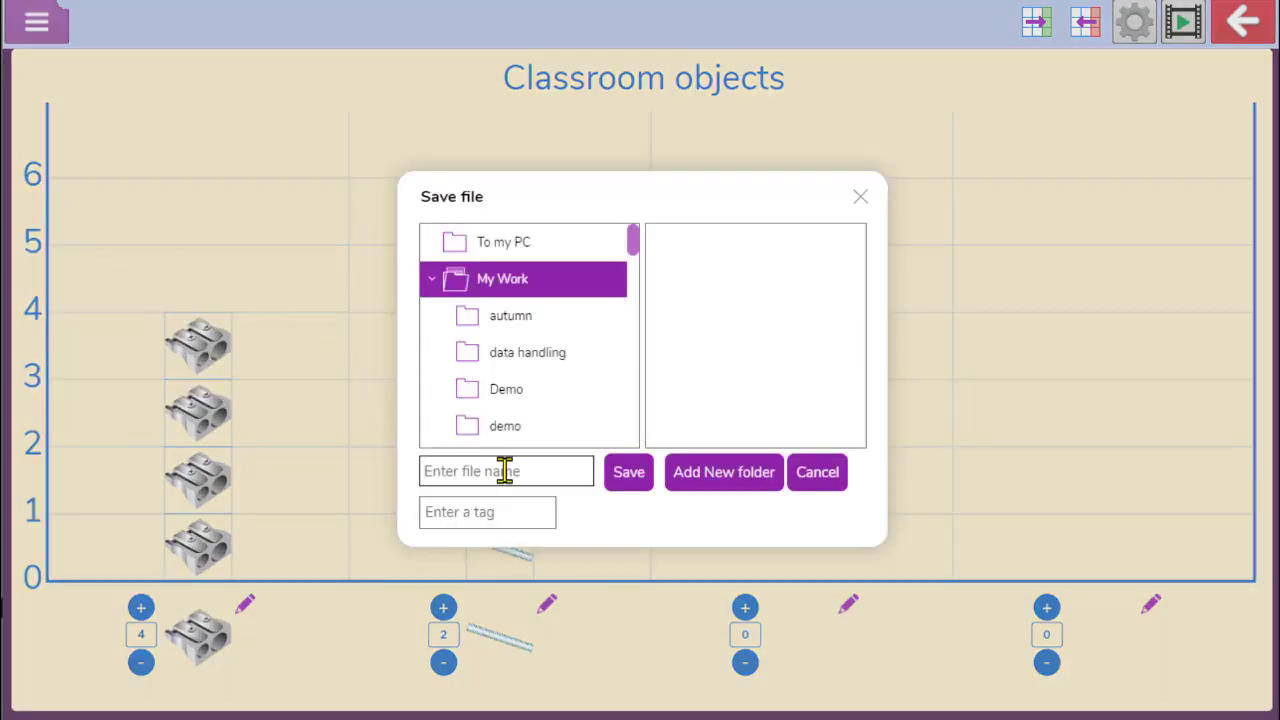
pyautogui.write('demo')
pyautogui.click(630, 476)
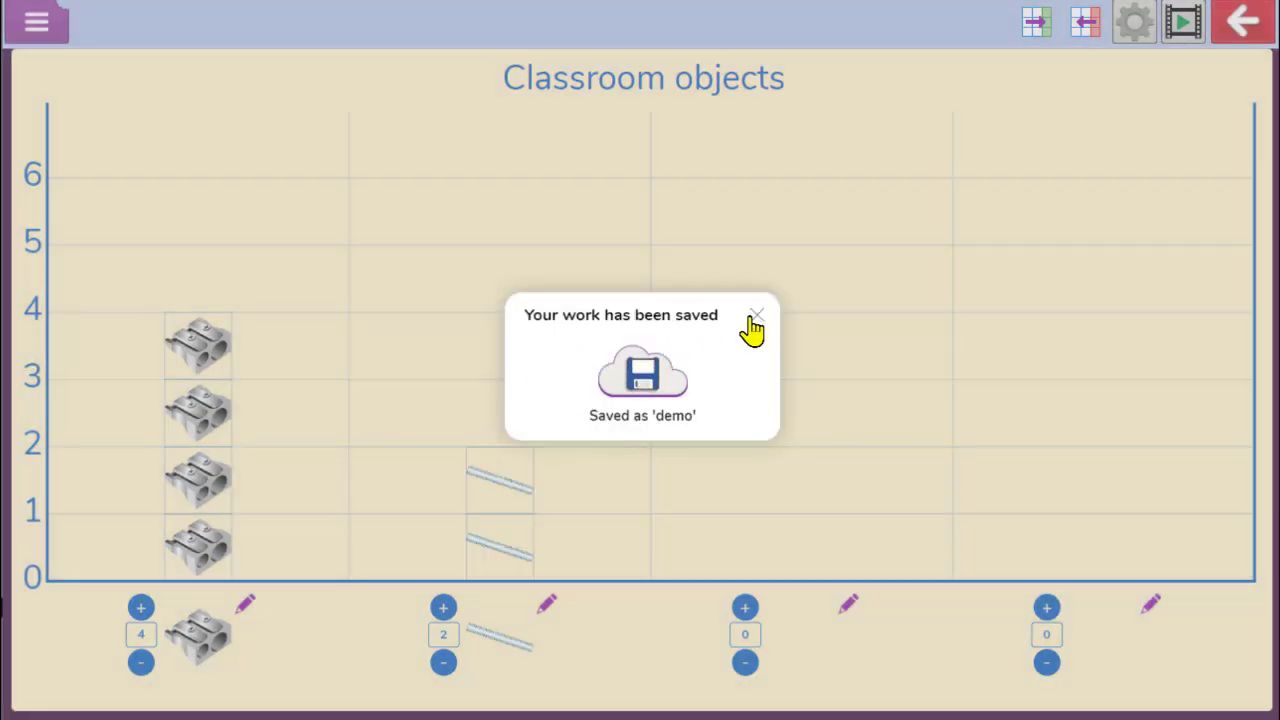
pyautogui.click(752, 318)
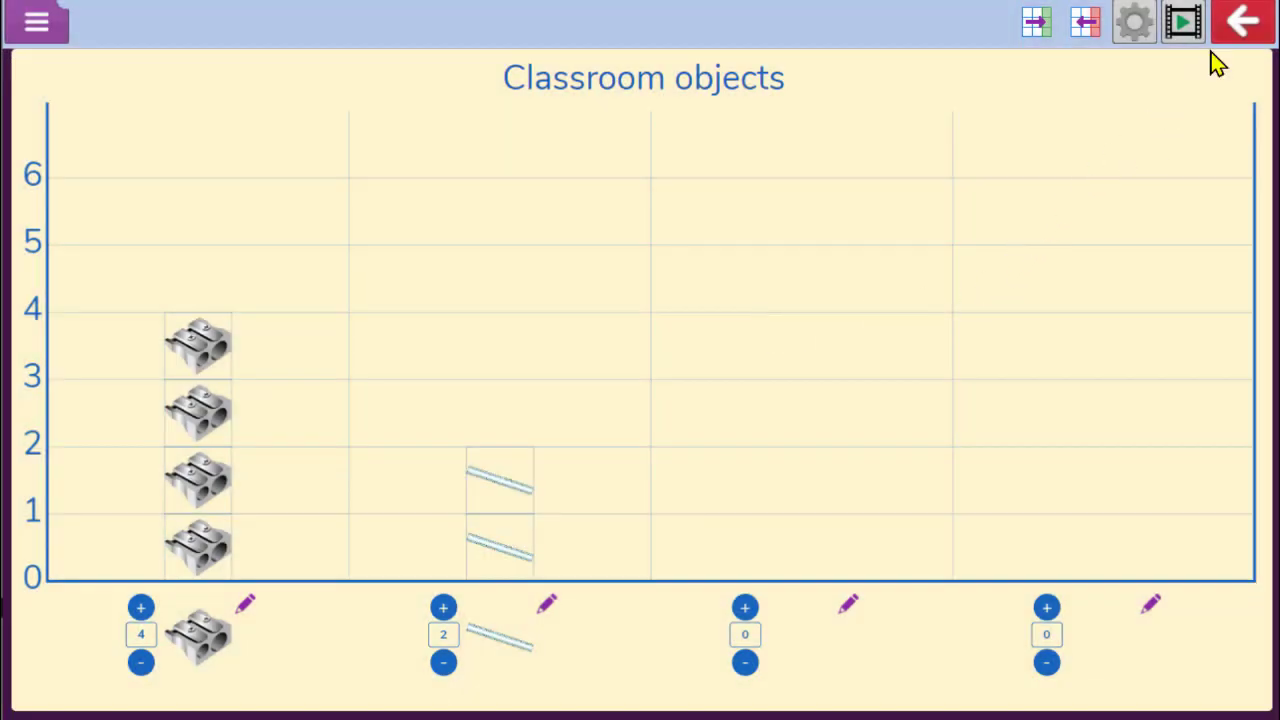
# Exit without saving and start a new Advanced Mode pictogram where each whole image equals 2
pyautogui.click(1244, 42)
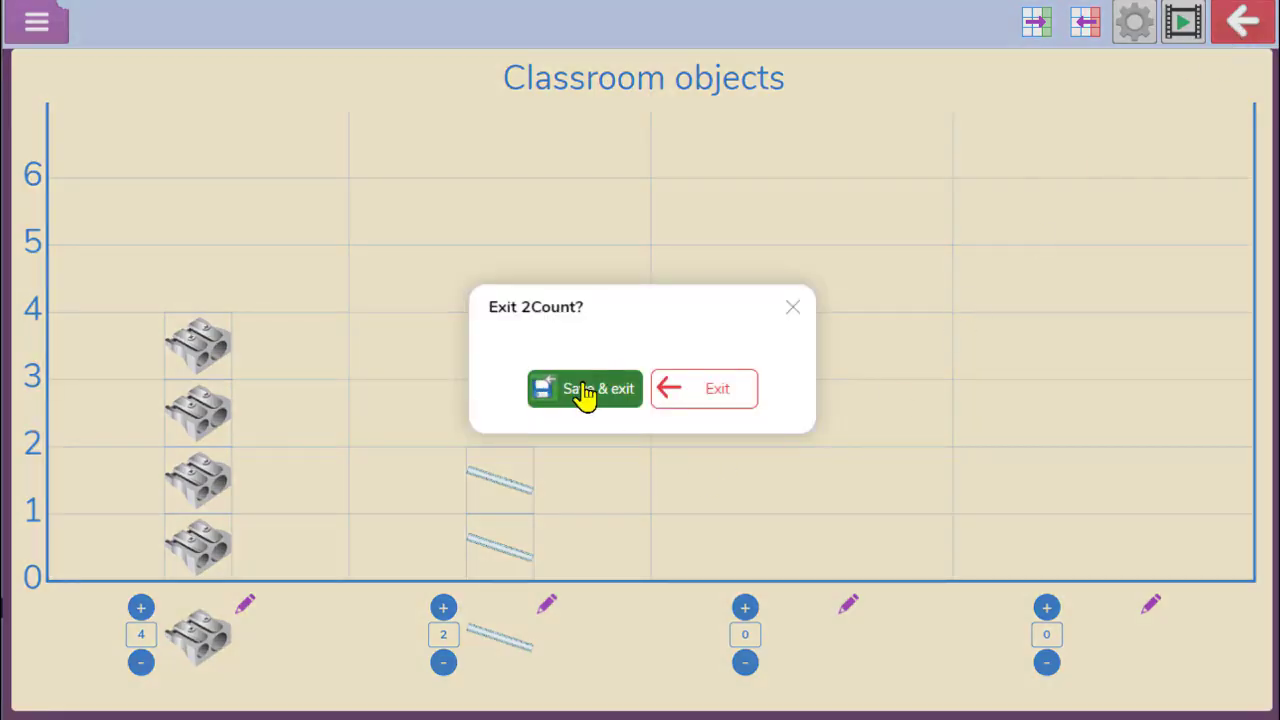
pyautogui.click(686, 400)
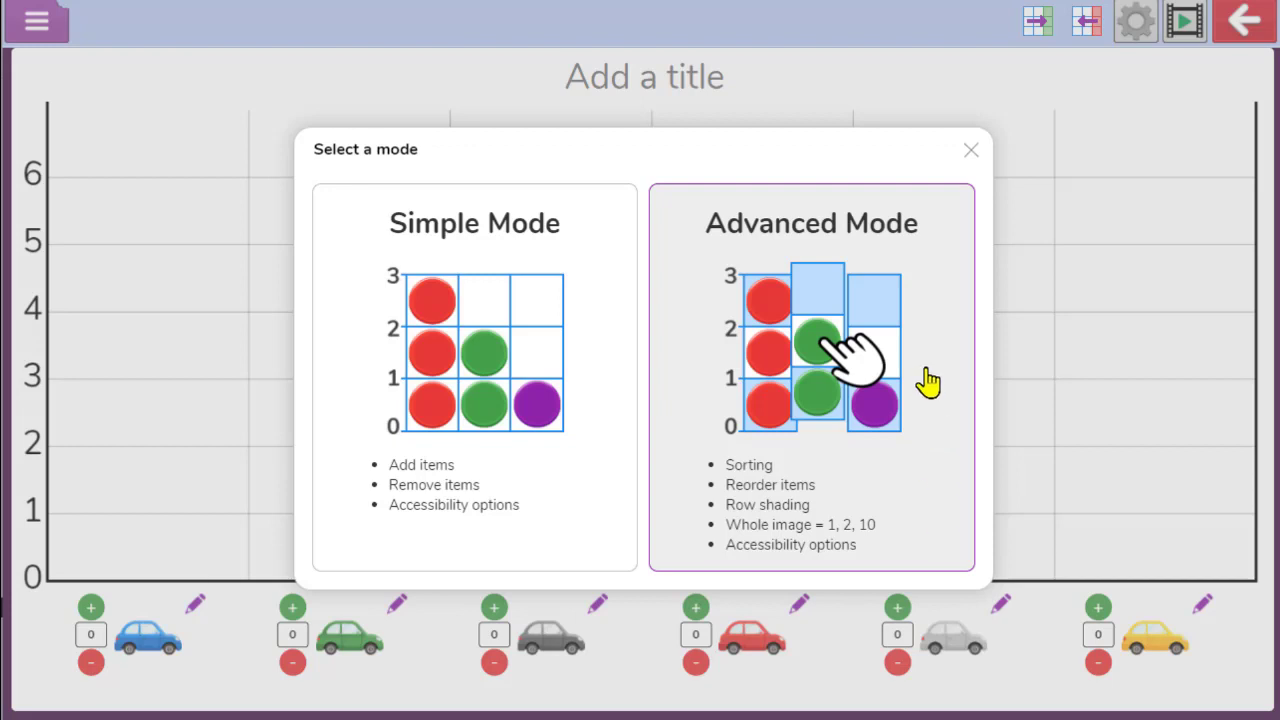
pyautogui.click(836, 388)
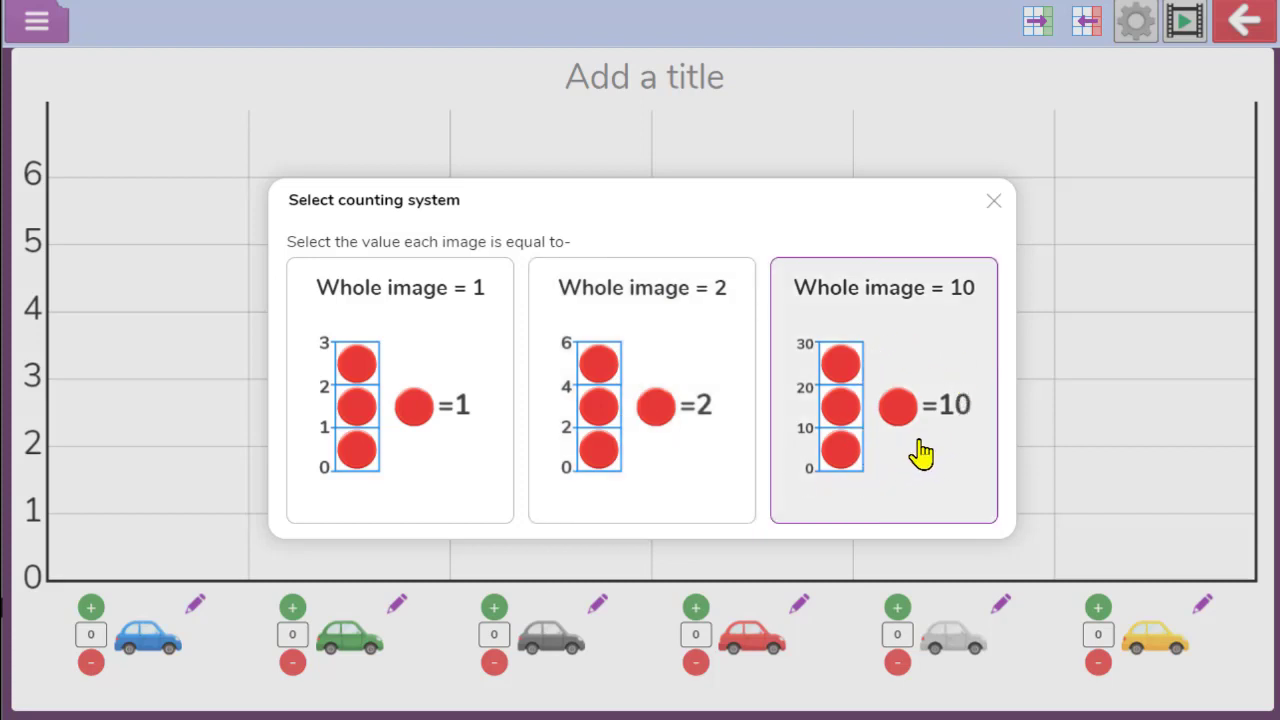
pyautogui.click(646, 342)
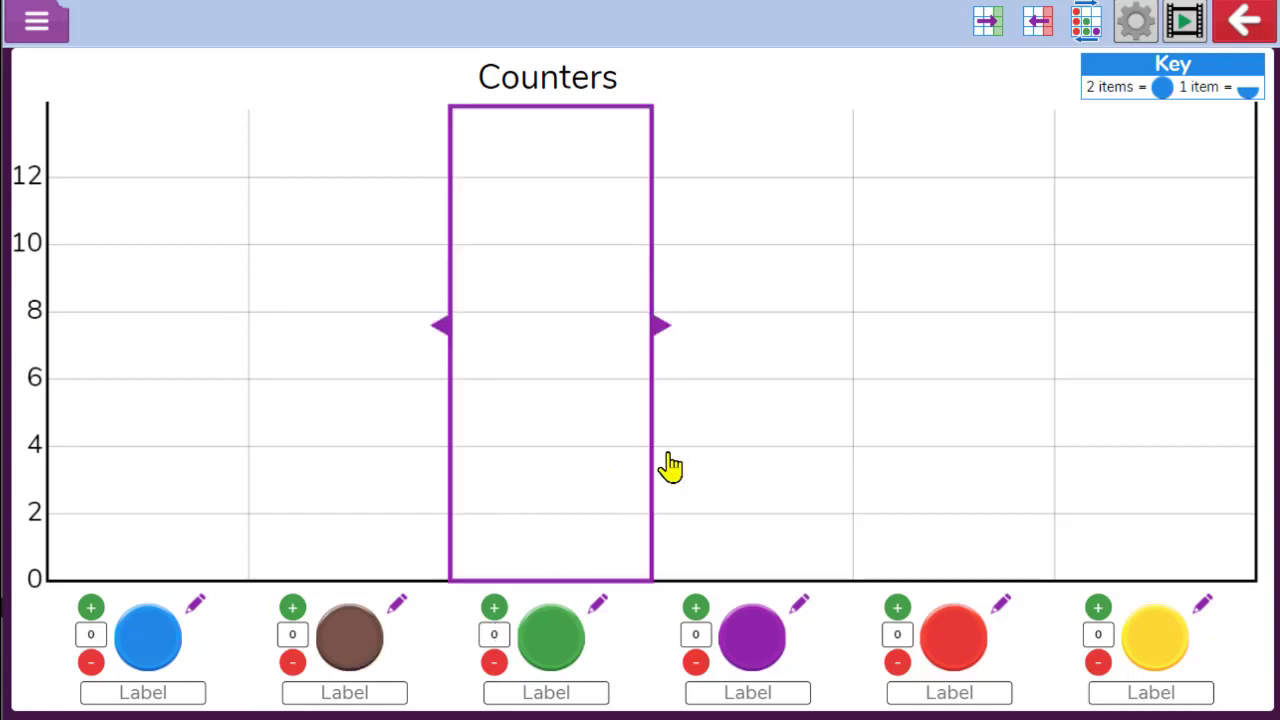
# Retitle the pictogram Ways we travel to school
pyautogui.click(665, 77)
pyautogui.moveTo(665, 77); pyautogui.dragTo(468, 84)
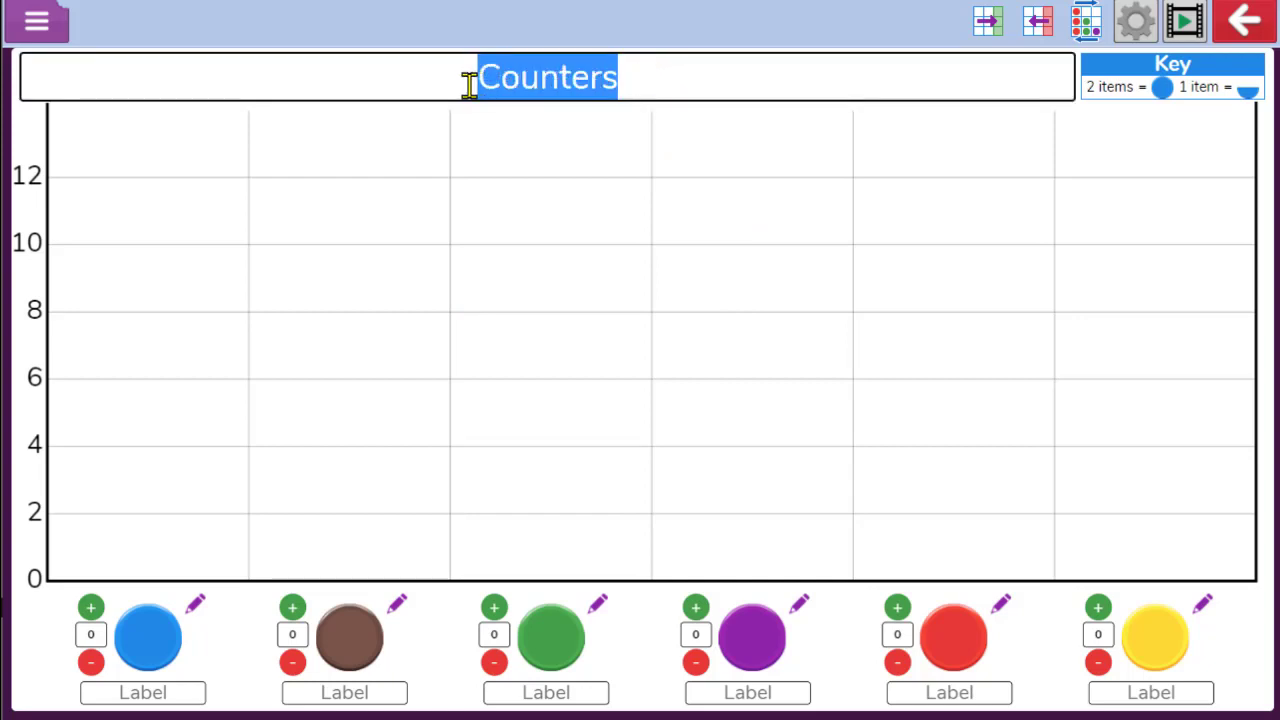
pyautogui.write('Ways we t')
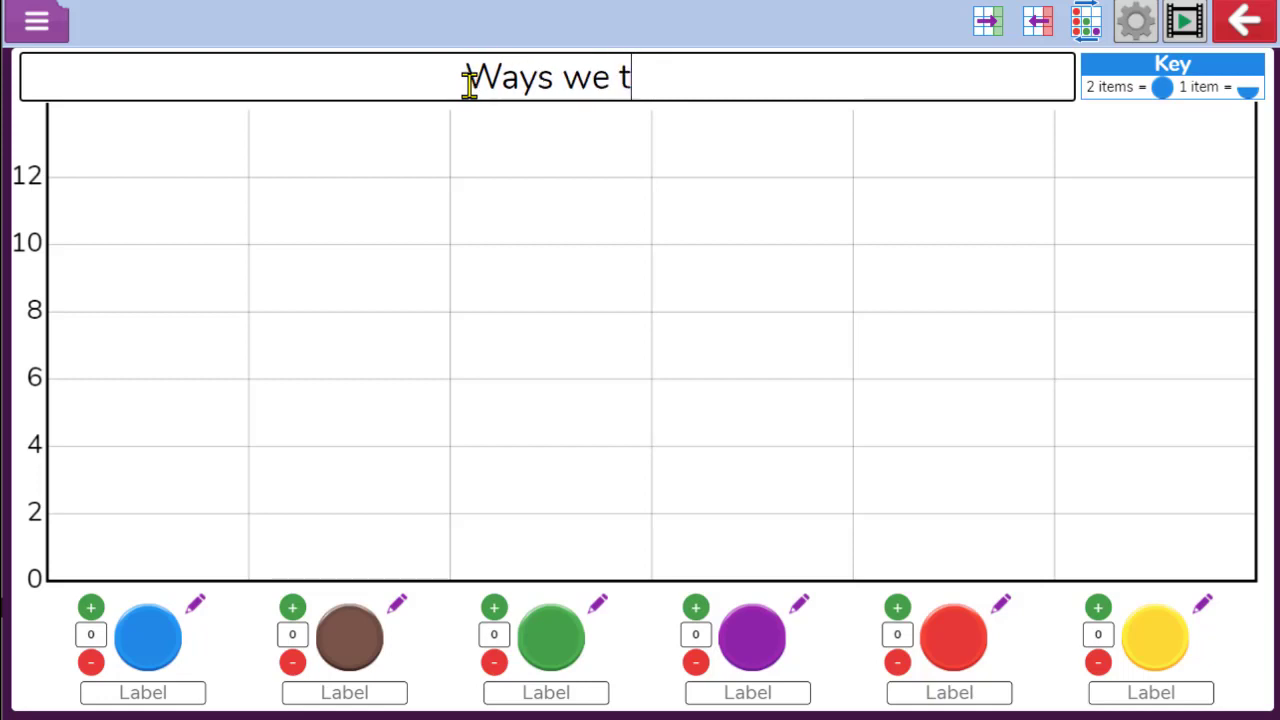
pyautogui.write('ravel tpo')
pyautogui.press('BackSpace')
pyautogui.press('BackSpace')
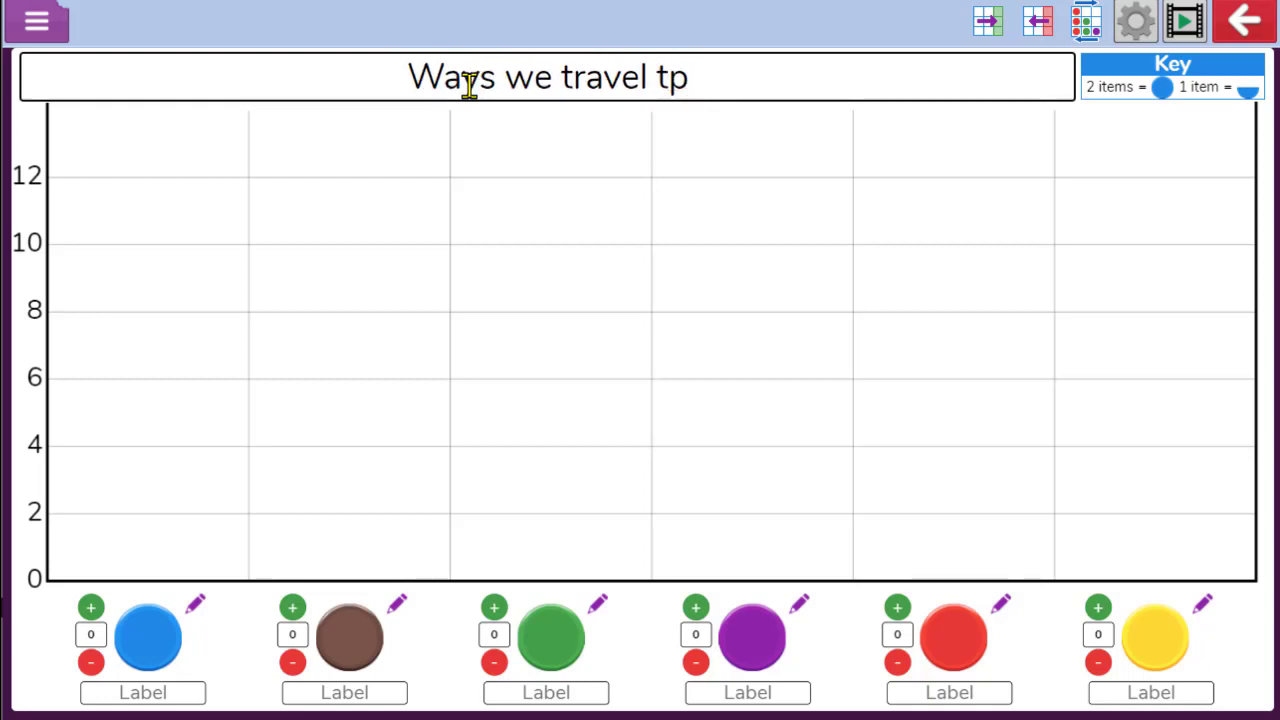
pyautogui.write('o school')
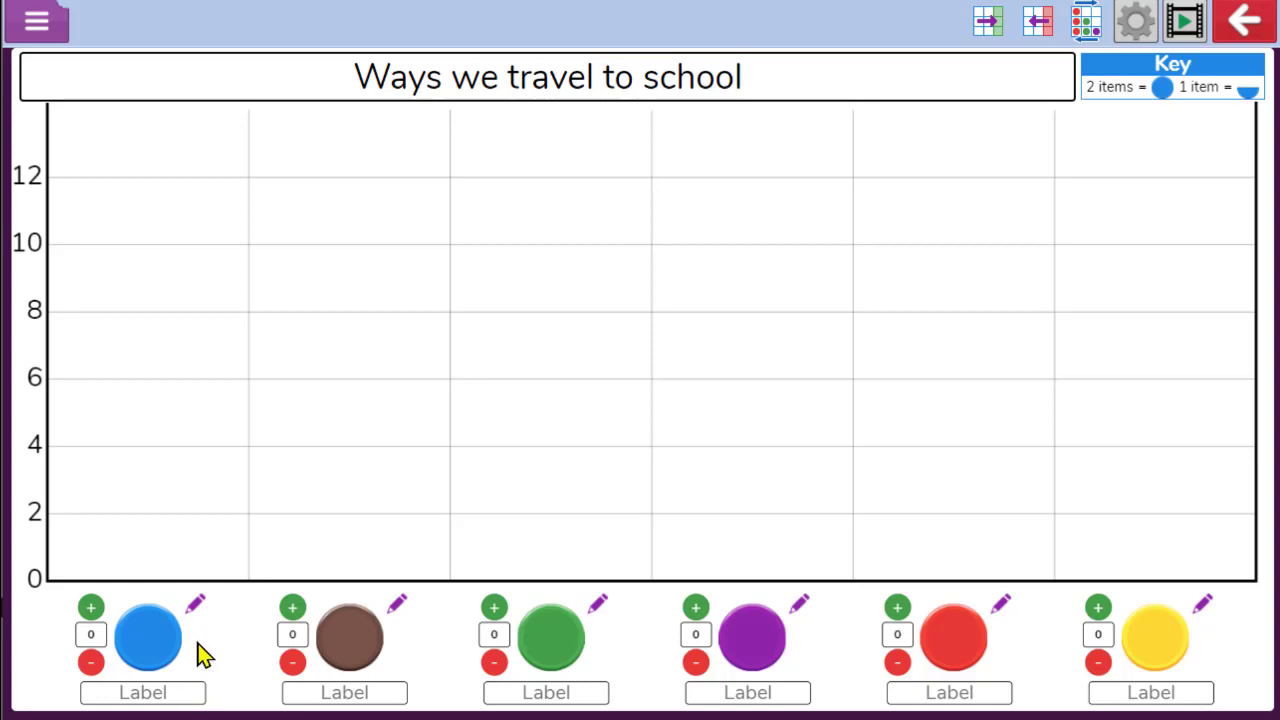
# Set the first column's image to the purple car and label it Drive
pyautogui.click(197, 608)
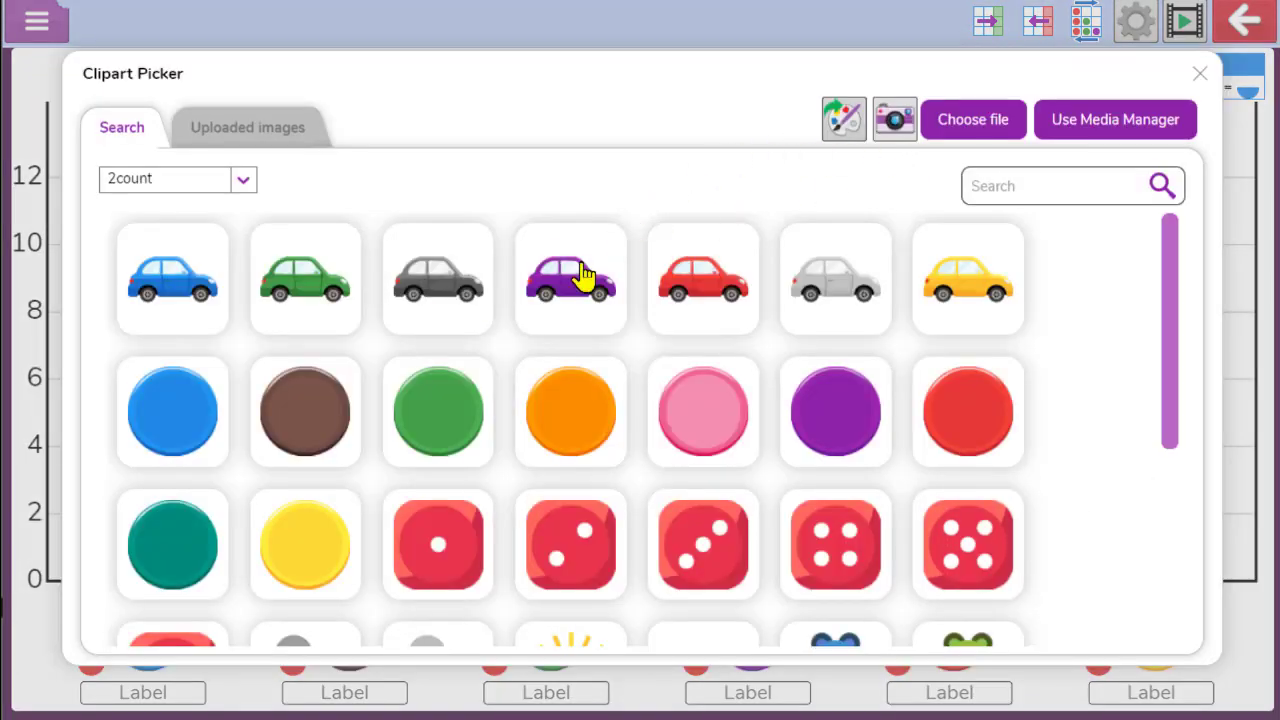
pyautogui.click(558, 297)
pyautogui.click(147, 692)
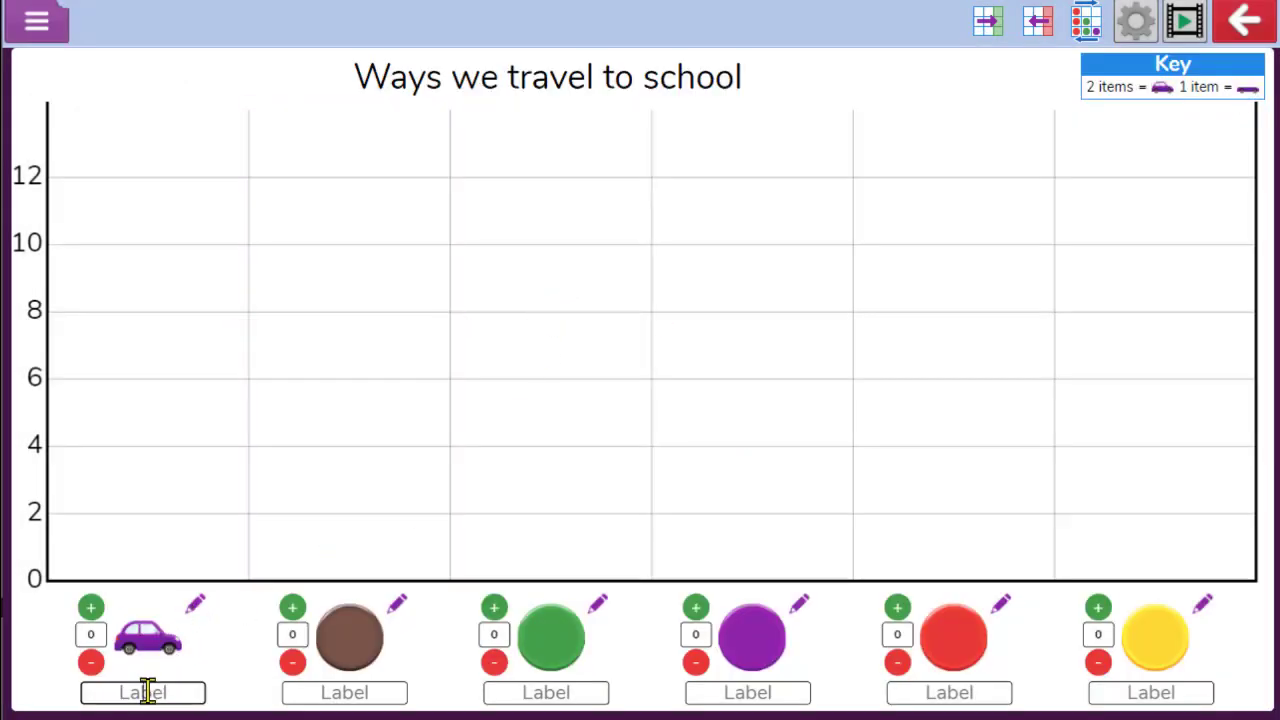
pyautogui.write('Drive')
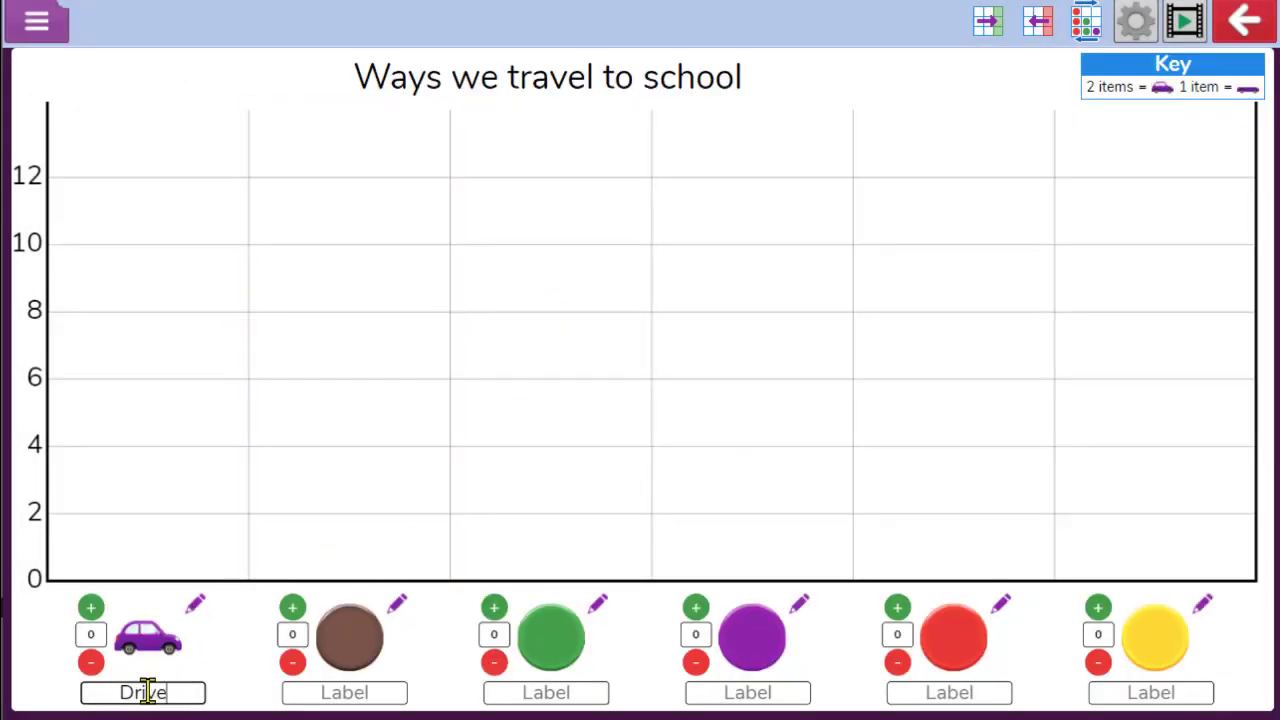
# Search the clipart for walk, use the walking feet in the second column, and label it Walk
pyautogui.click(398, 606)
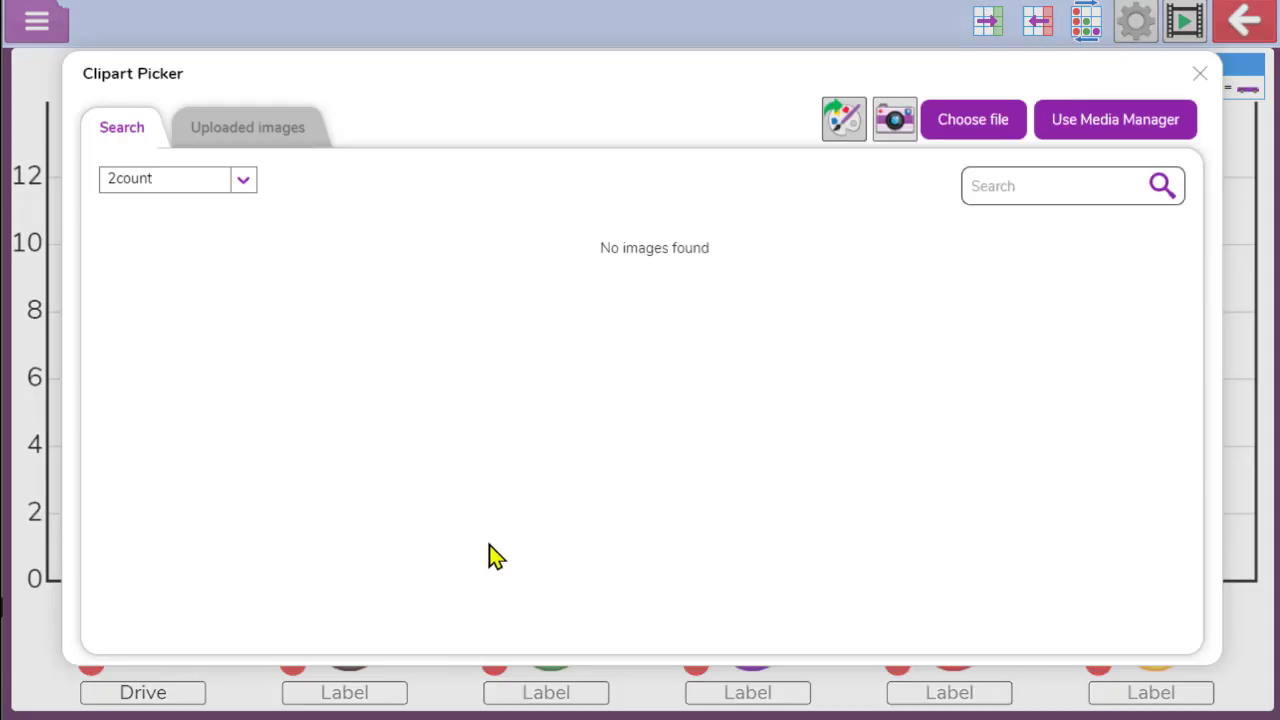
pyautogui.click(1004, 176)
pyautogui.write('wal')
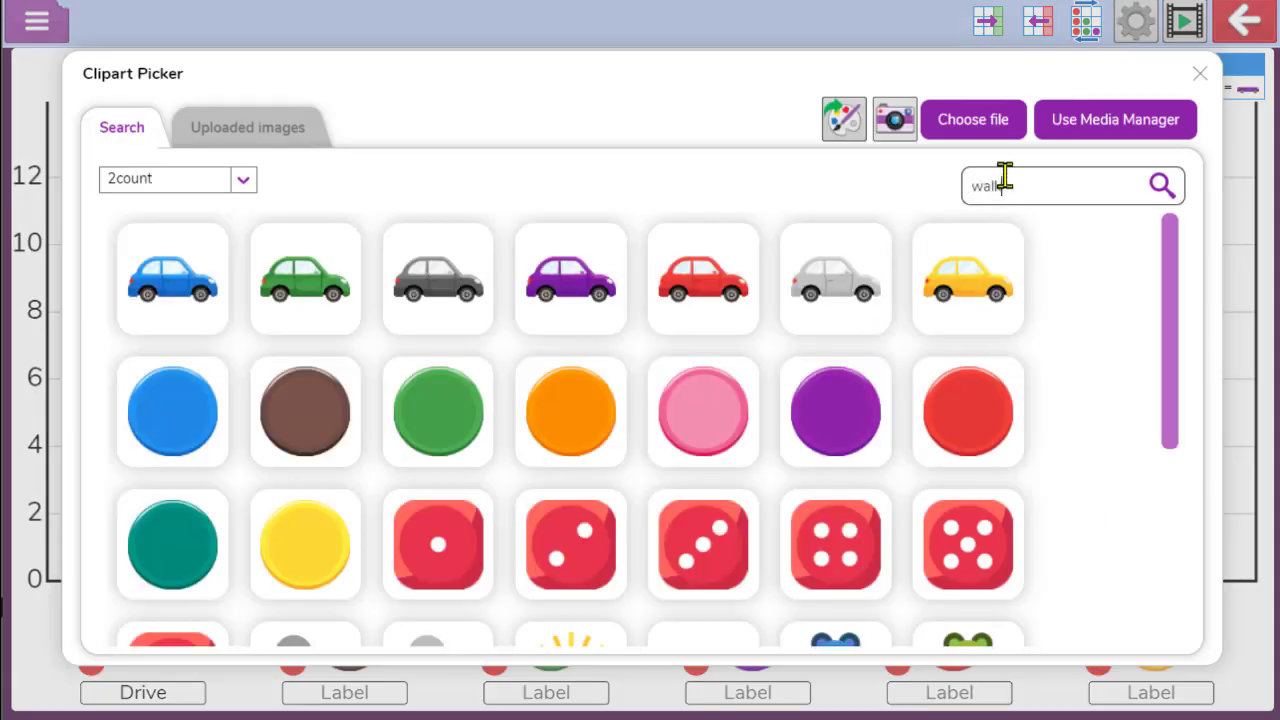
pyautogui.write('k')
pyautogui.press('Return')
pyautogui.click(200, 297)
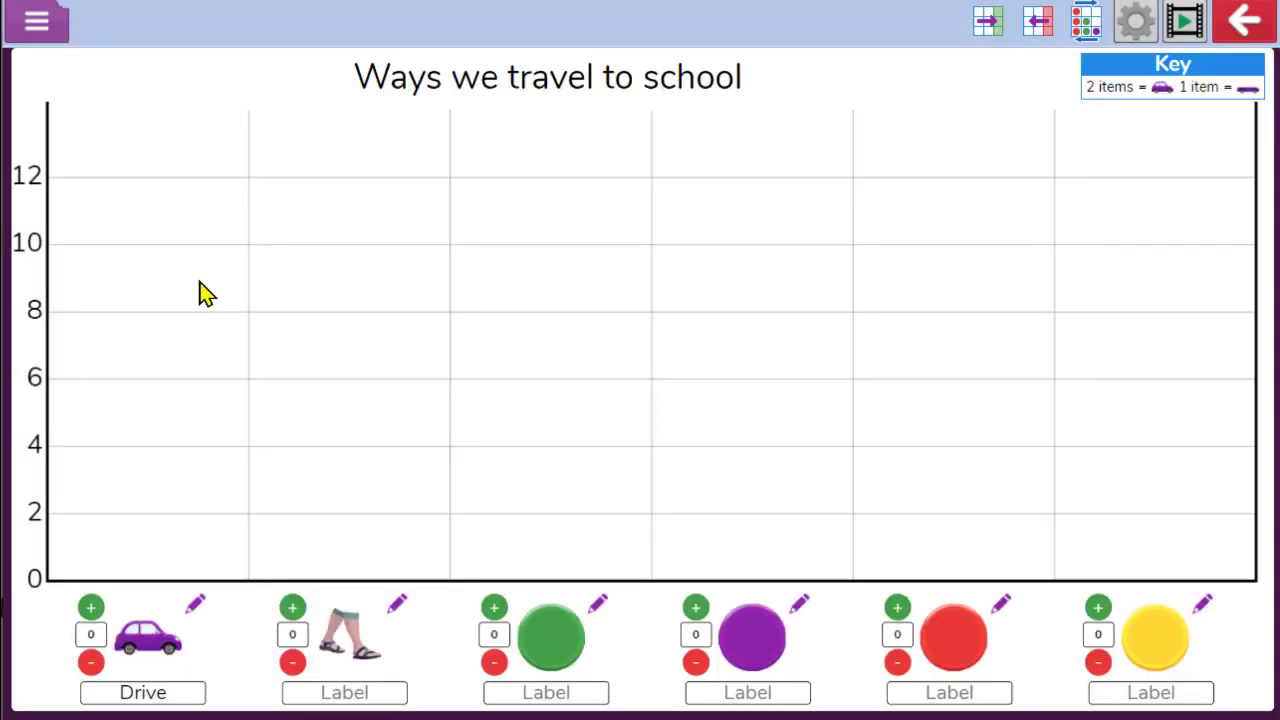
pyautogui.click(362, 680)
pyautogui.write('Walk')
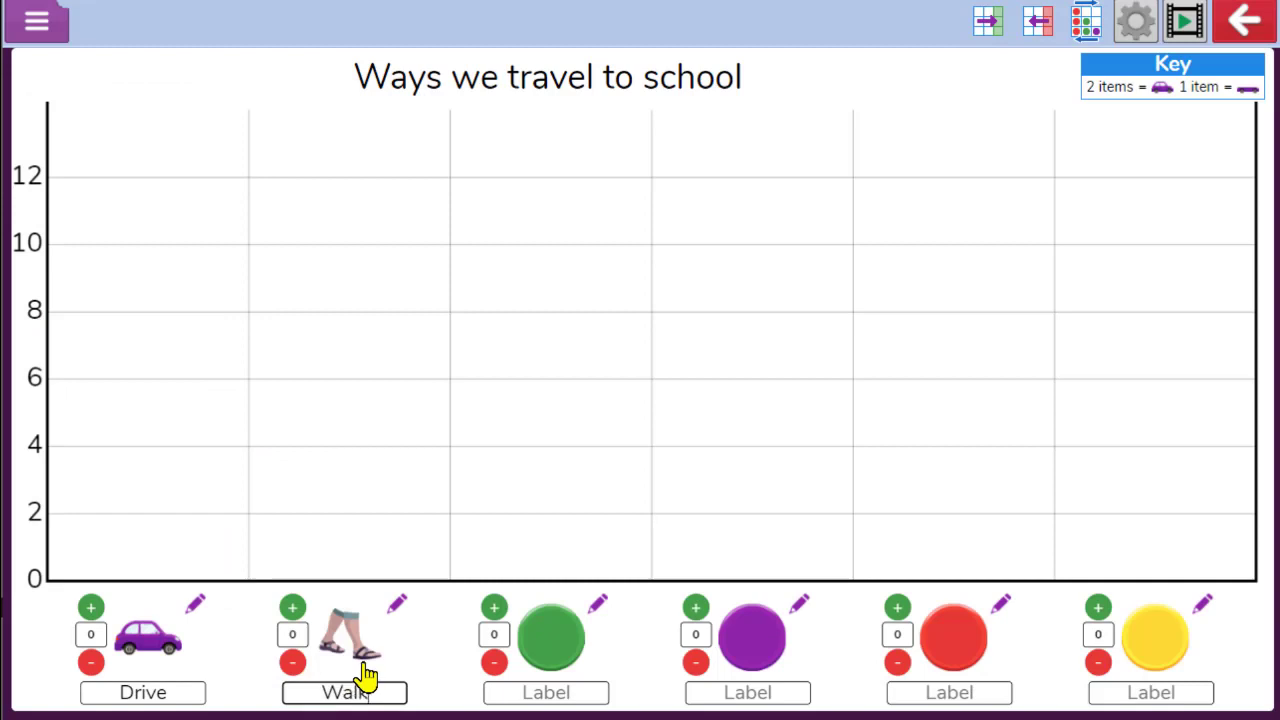
# Search the clipart for cycle, use the blue bicycle in the third column, and label it Cycle
pyautogui.click(603, 606)
pyautogui.click(995, 190)
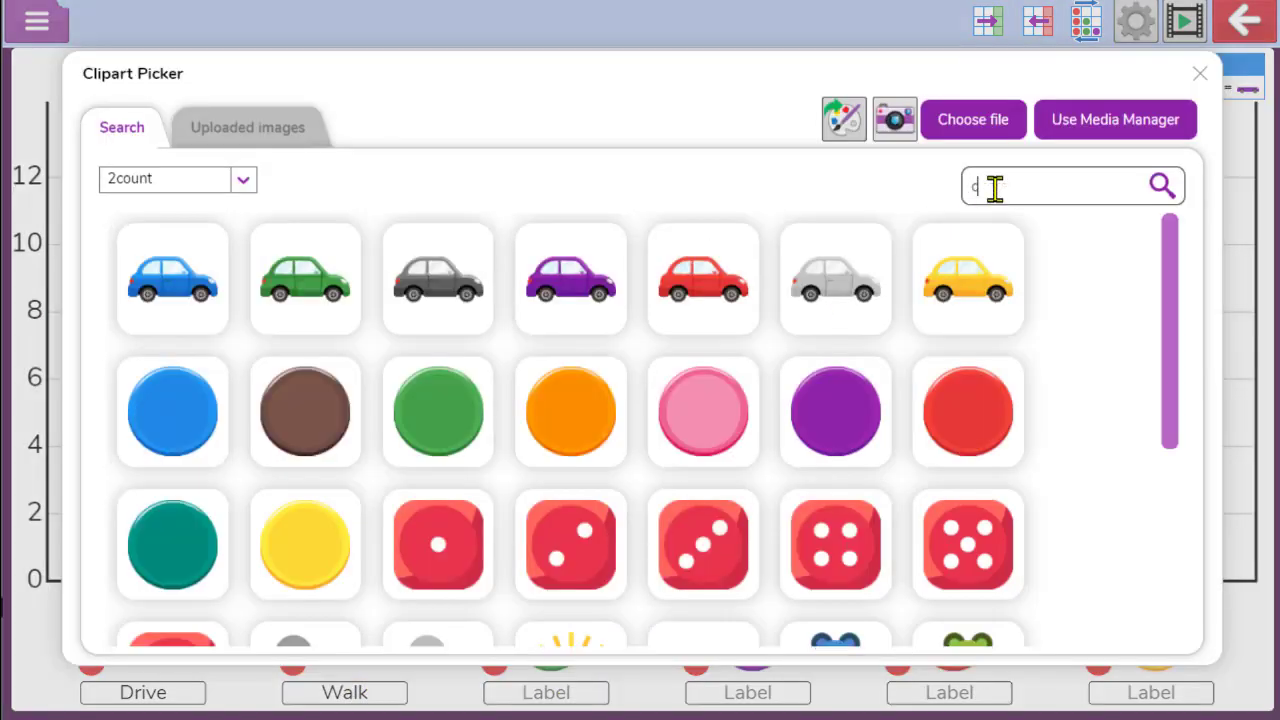
pyautogui.write('cycle')
pyautogui.press('Return')
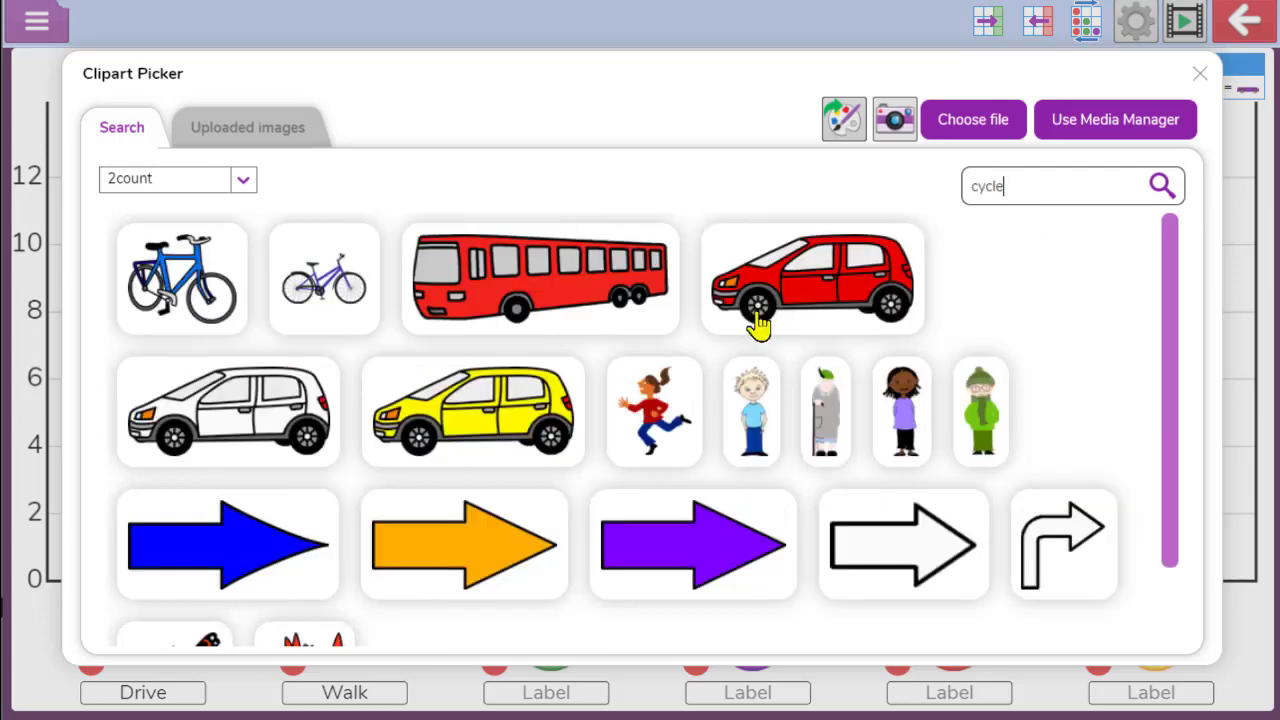
pyautogui.click(198, 289)
pyautogui.click(553, 690)
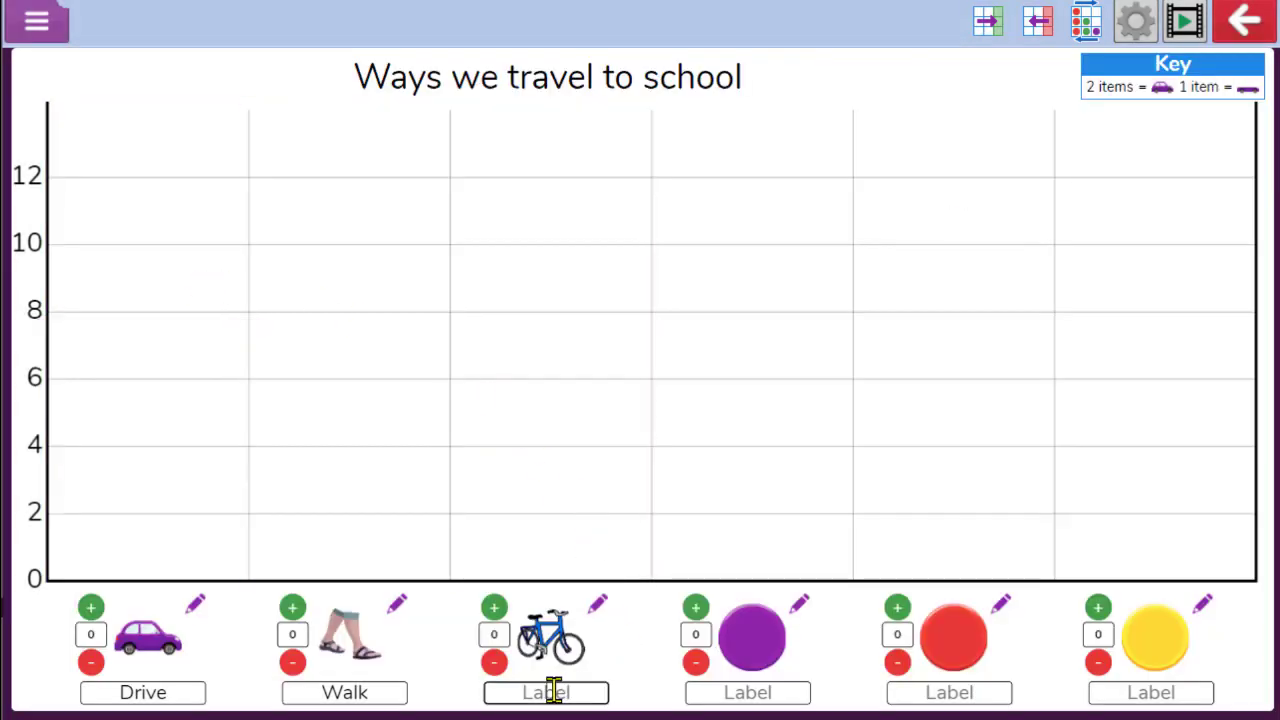
pyautogui.write('Cycle')
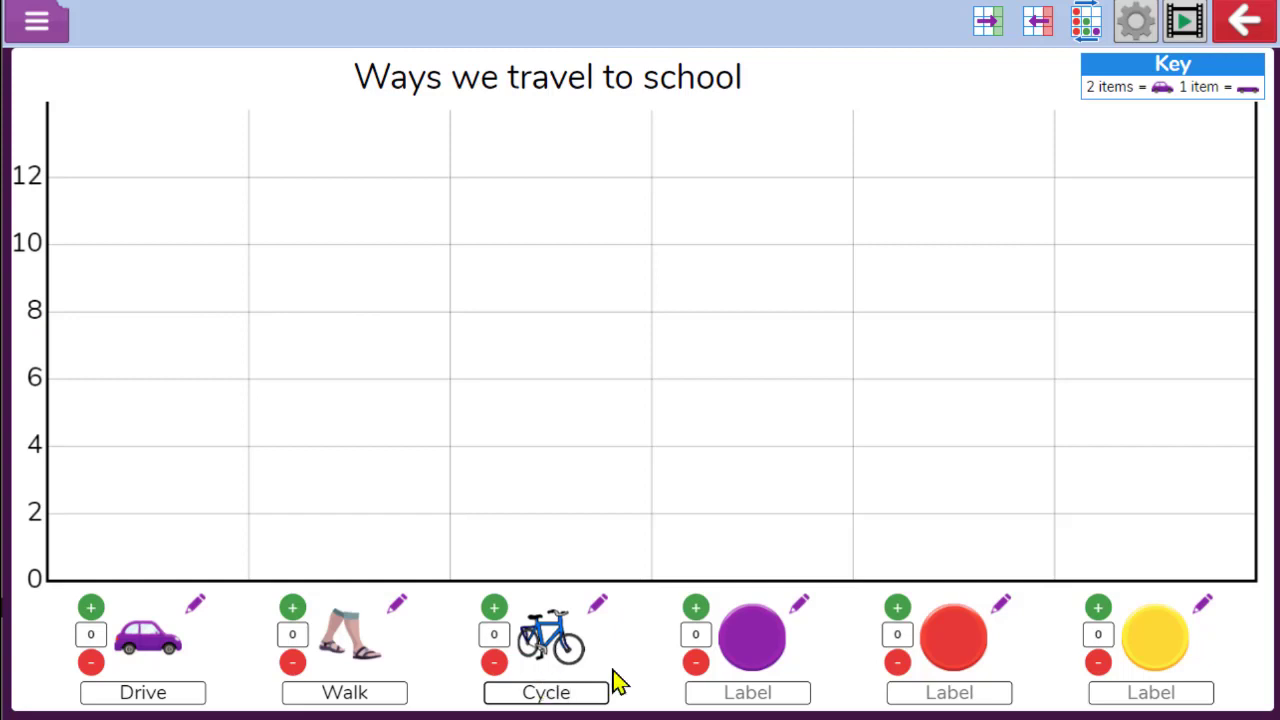
# Search the clipart for Bus and use the orange bus in the fourth column
pyautogui.click(800, 604)
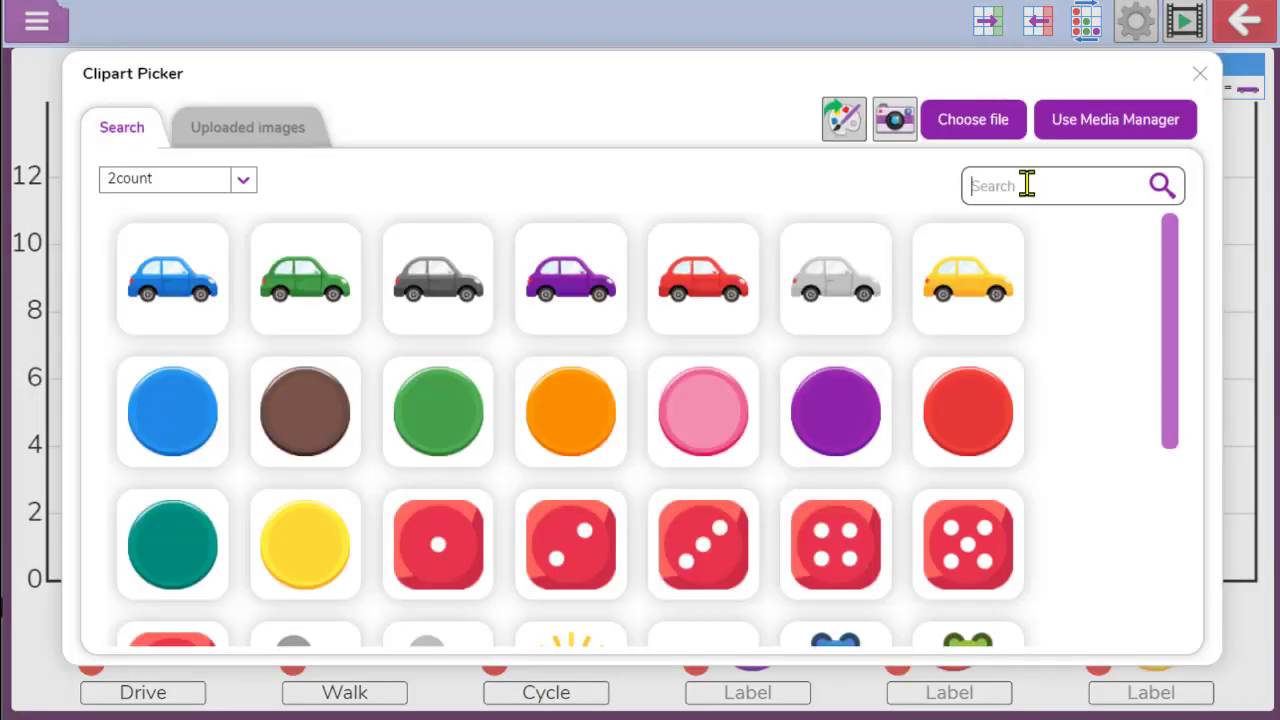
pyautogui.click(1027, 183)
pyautogui.write('Bus')
pyautogui.press('Return')
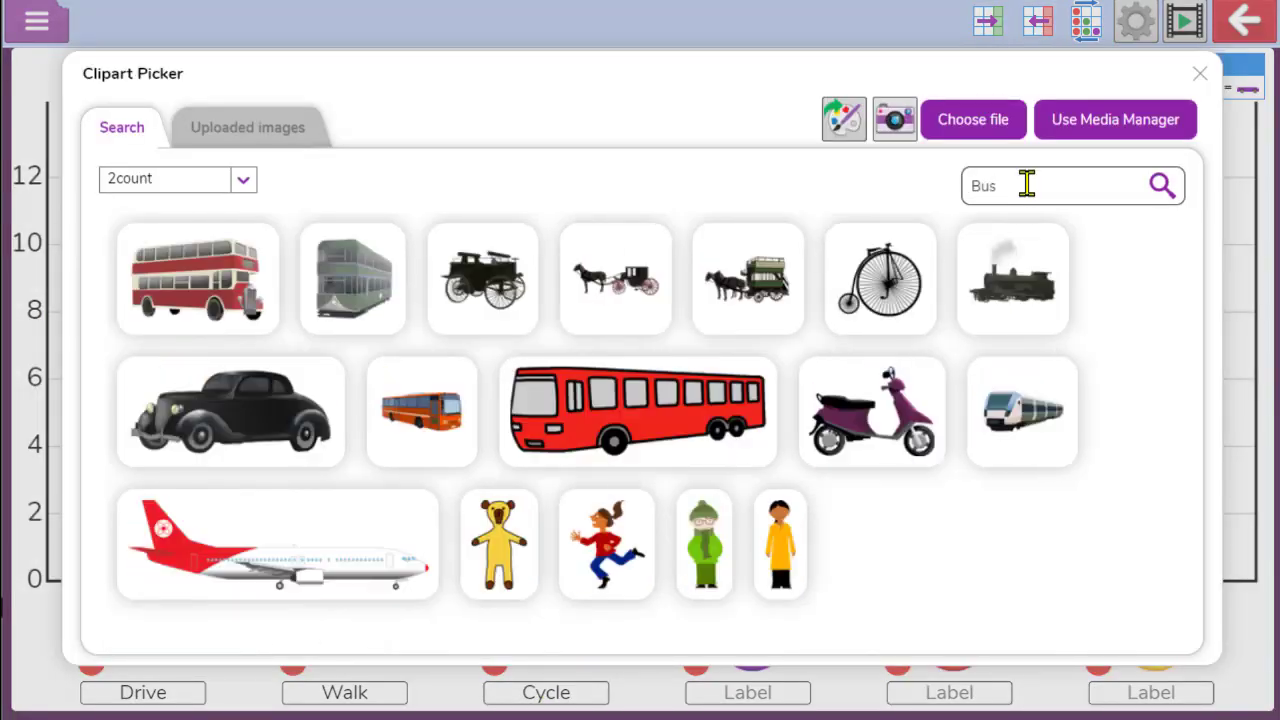
pyautogui.click(443, 408)
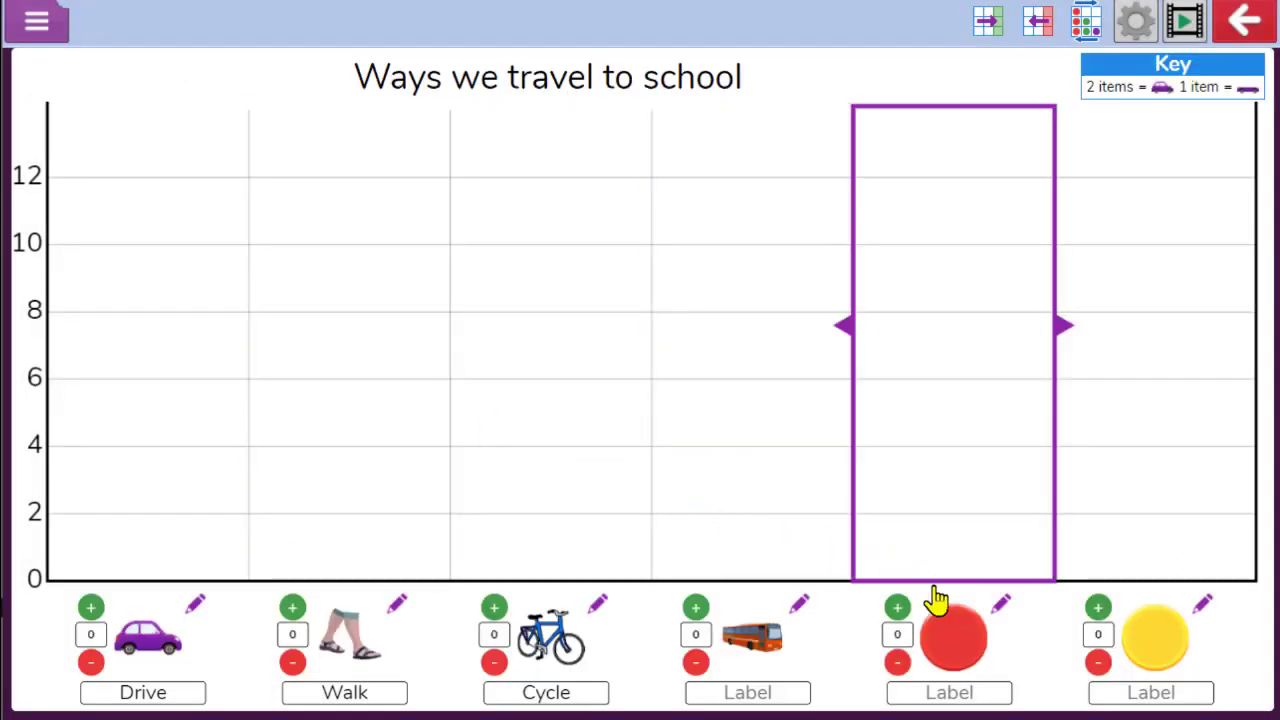
# Adjust the number of columns, adding and removing them until the pictogram has four columns
pyautogui.click(1047, 29)
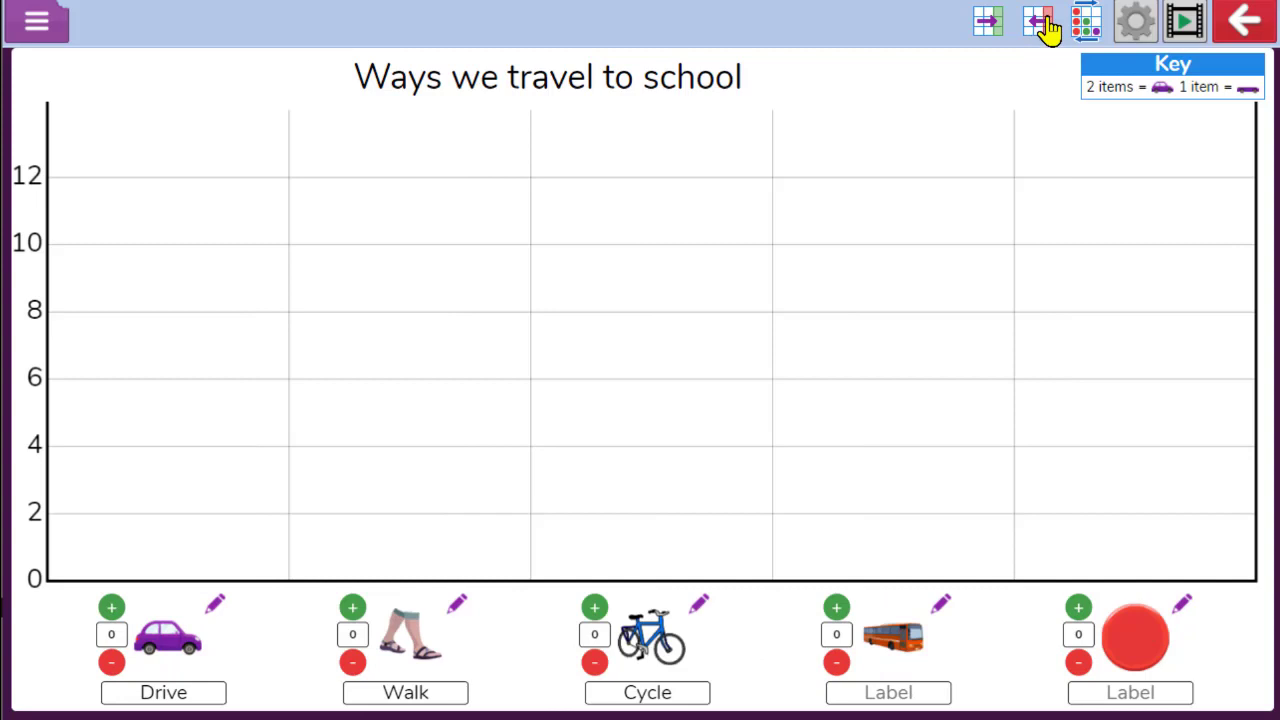
pyautogui.click(1047, 29)
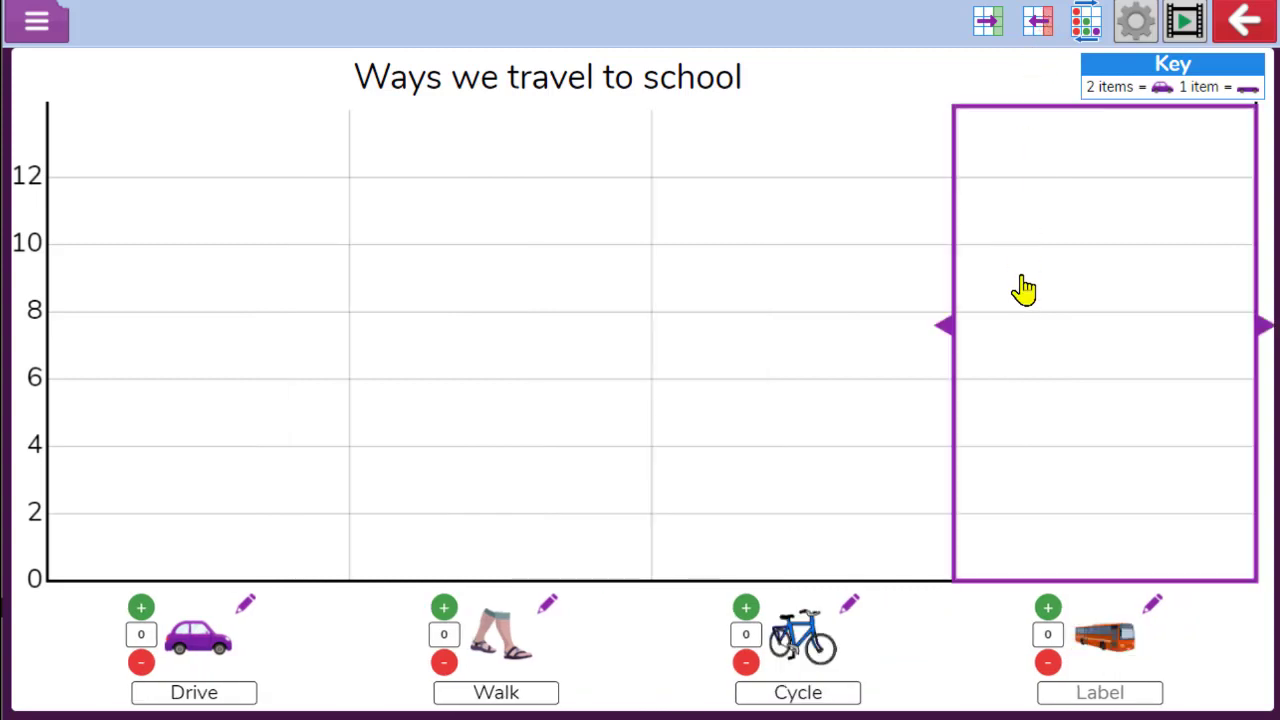
pyautogui.click(990, 28)
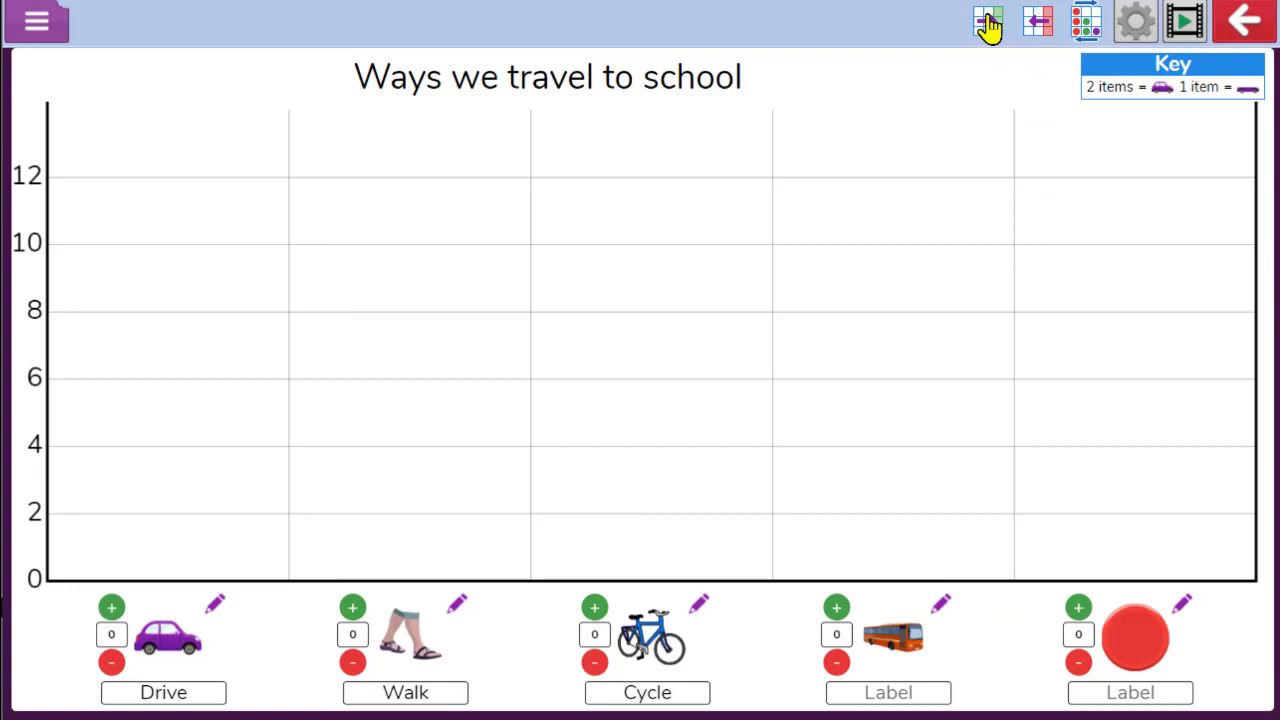
pyautogui.click(990, 28)
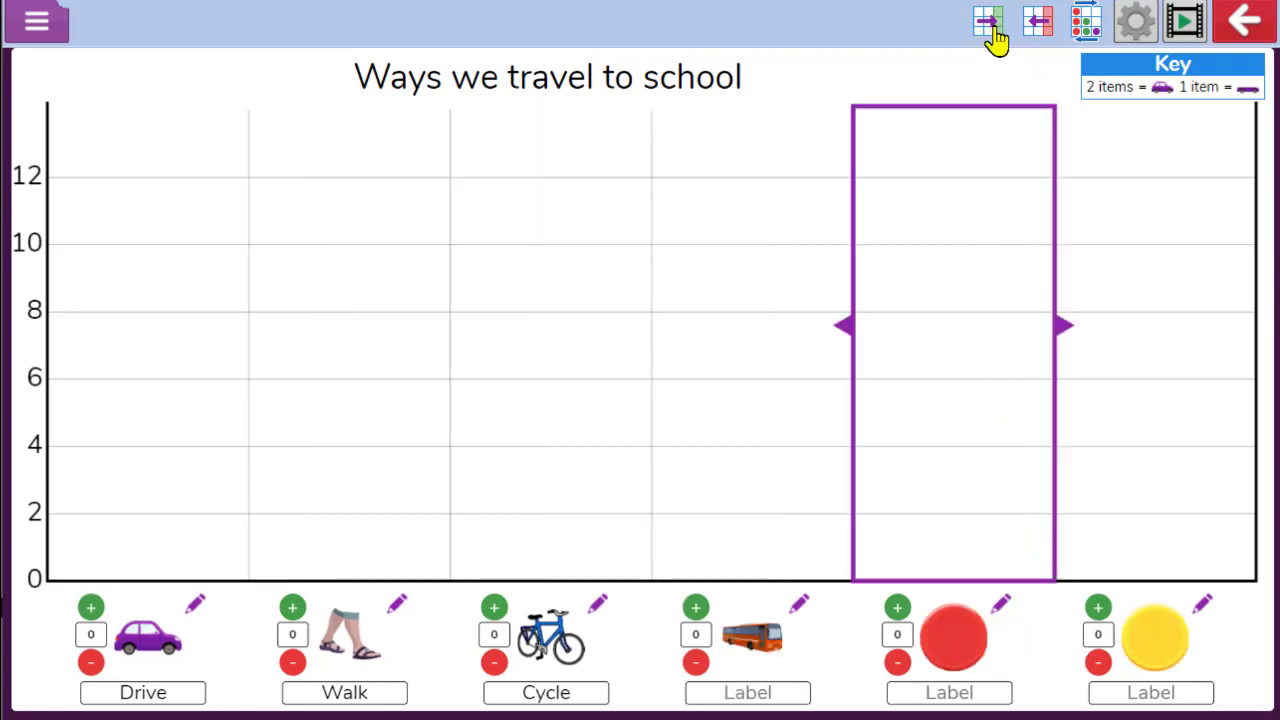
pyautogui.click(1036, 24)
pyautogui.click(1036, 24)
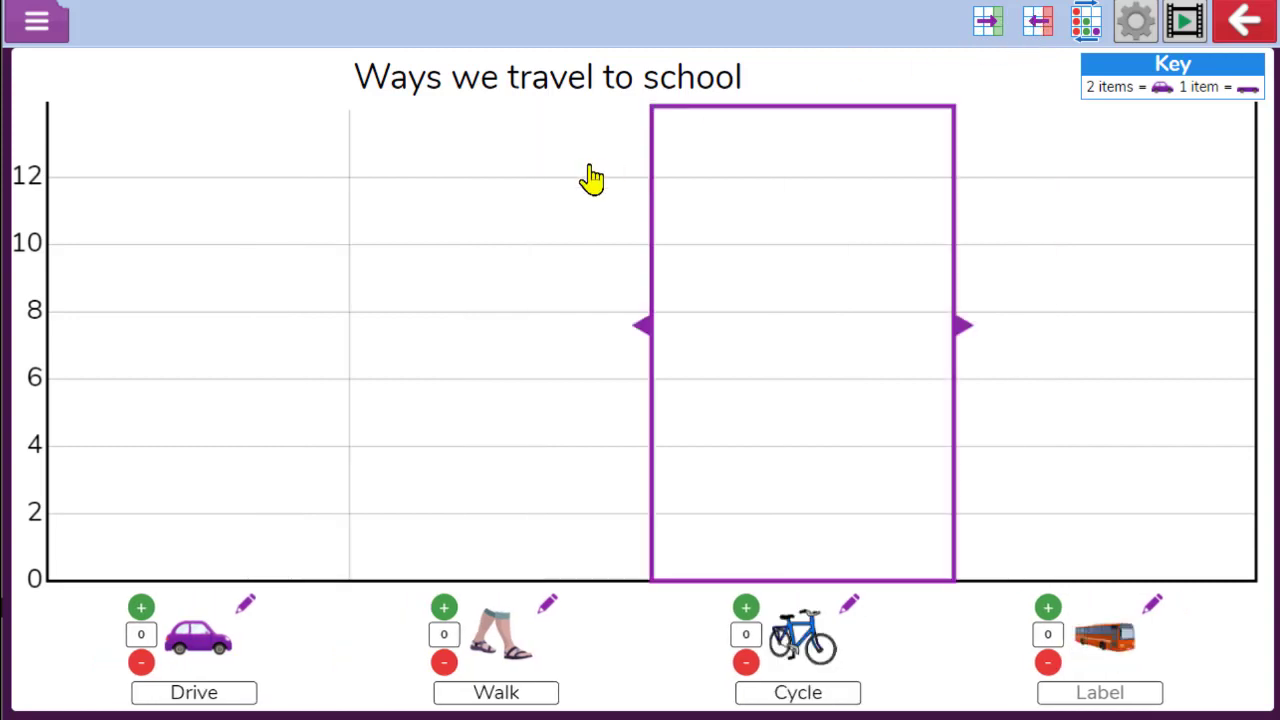
# Add items to the Drive column until its count is 8
pyautogui.click(141, 610)
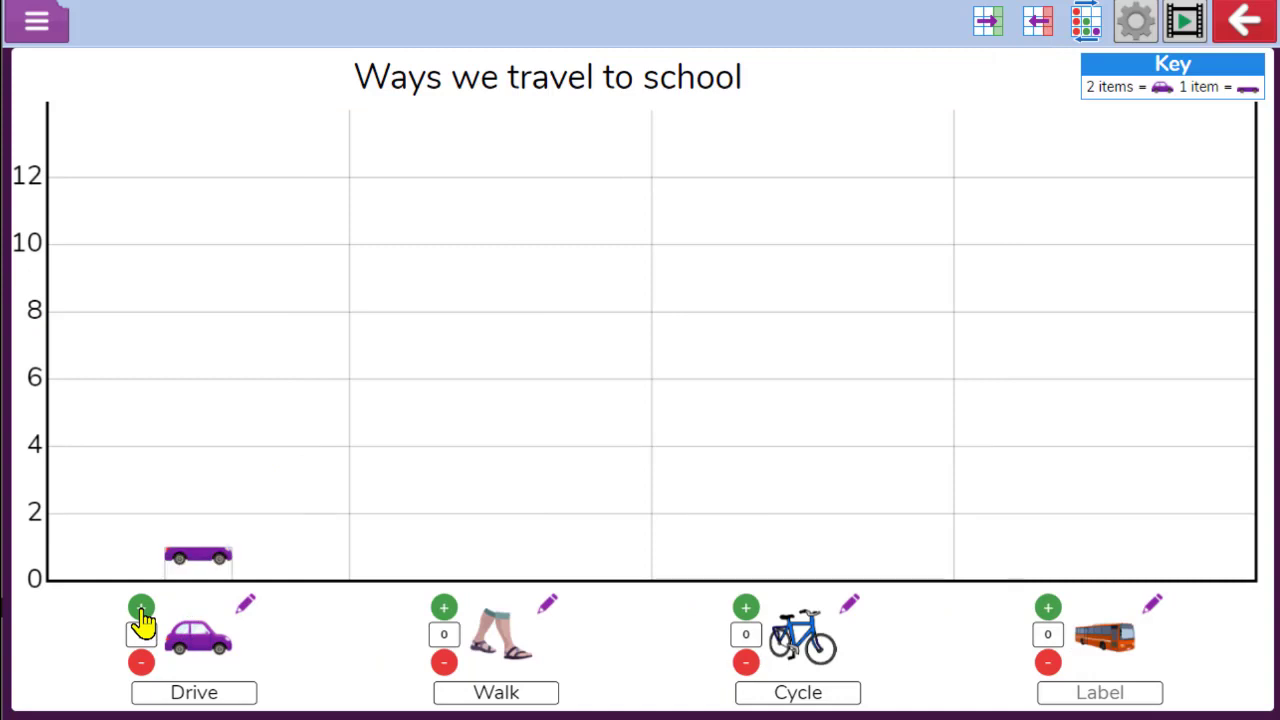
pyautogui.click(141, 610)
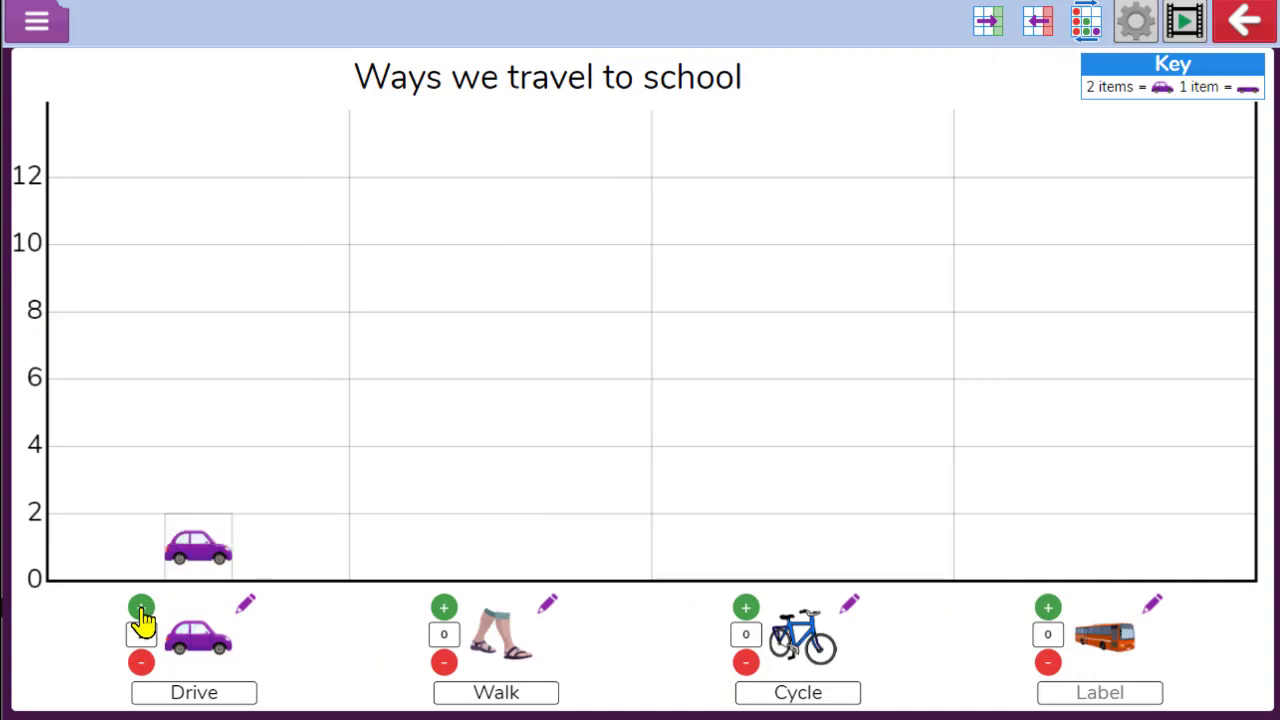
pyautogui.click(212, 481)
pyautogui.click(213, 481)
pyautogui.click(297, 443)
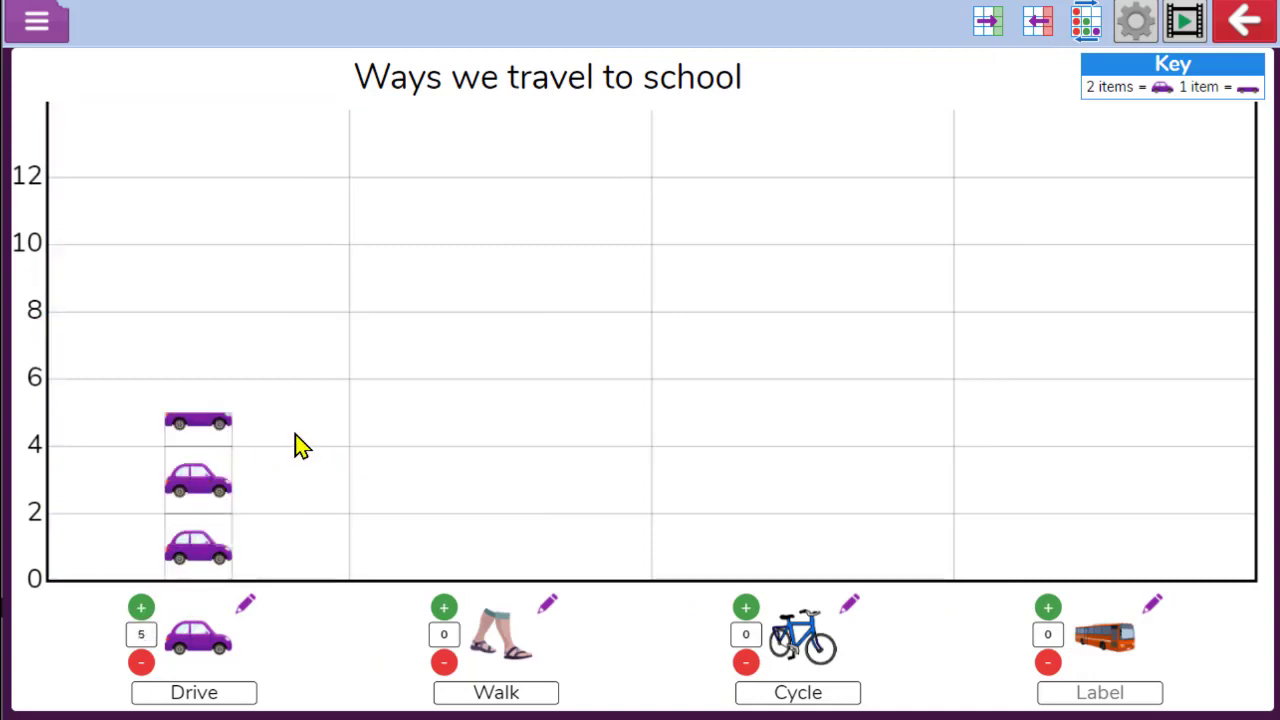
pyautogui.click(300, 446)
pyautogui.click(298, 444)
pyautogui.click(291, 443)
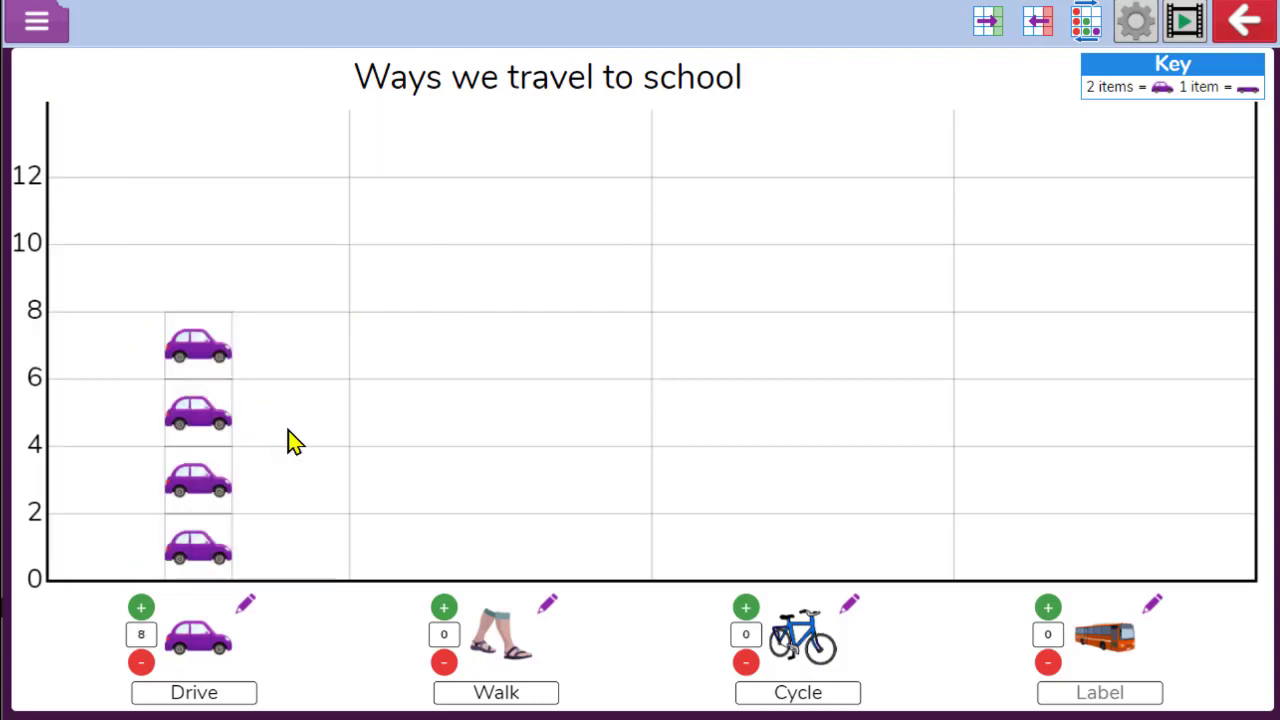
# Add one more car to the Drive column and add walking feet to the Walk column until its count is 8
pyautogui.click(289, 441)
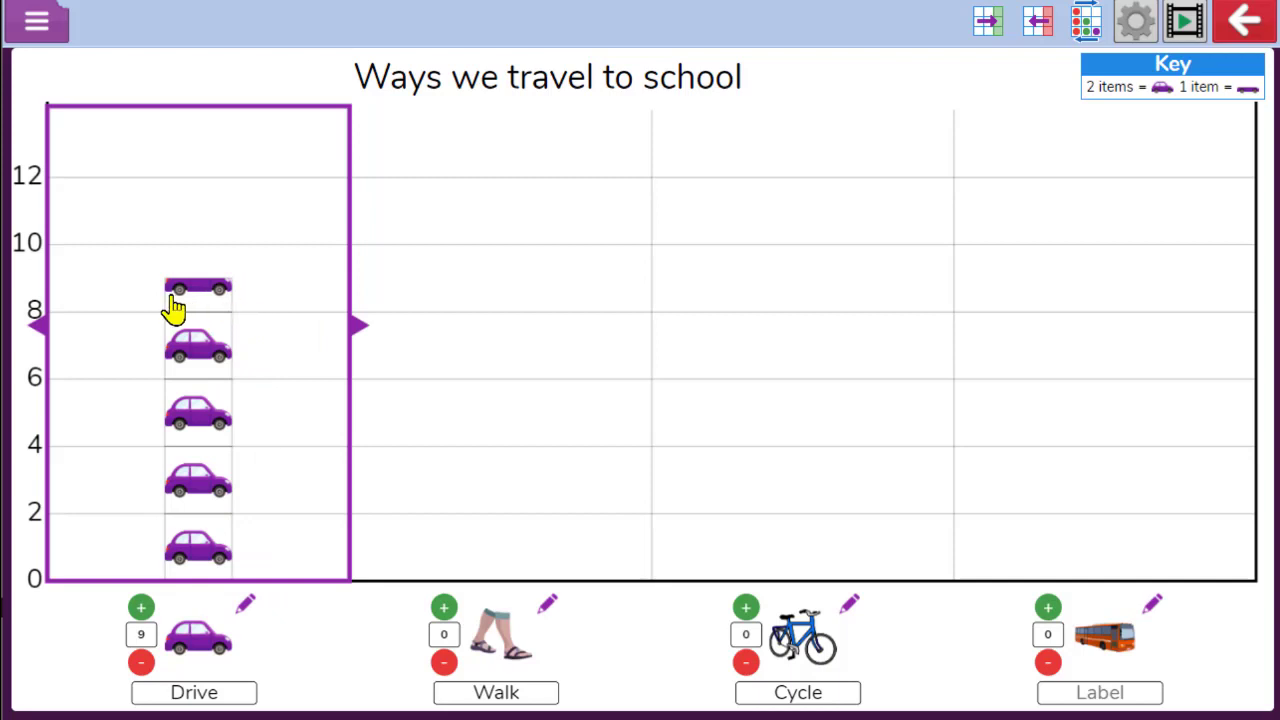
pyautogui.click(514, 523)
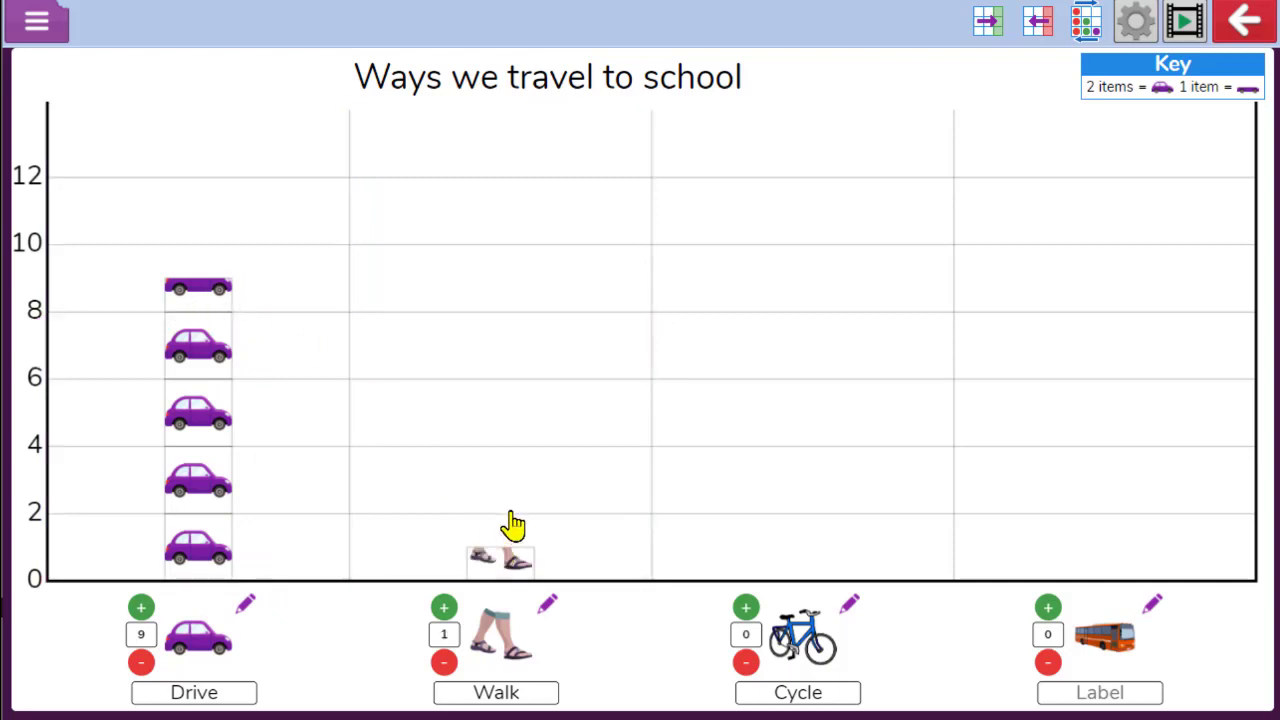
pyautogui.click(523, 494)
pyautogui.click(560, 440)
pyautogui.click(558, 428)
pyautogui.click(558, 425)
pyautogui.click(559, 410)
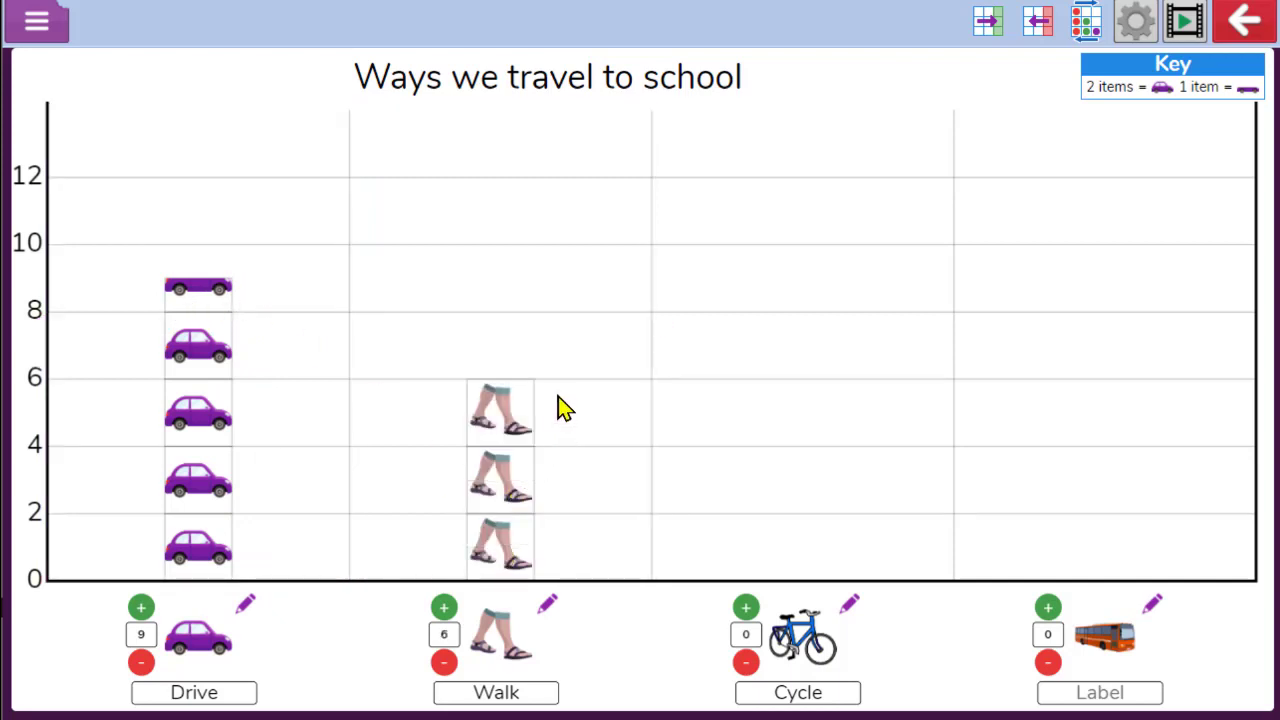
pyautogui.click(560, 405)
pyautogui.click(560, 403)
# Add bicycles to the Cycle column until it shows 3 and buses to the last column until it shows 7
pyautogui.click(948, 500)
pyautogui.click(948, 500)
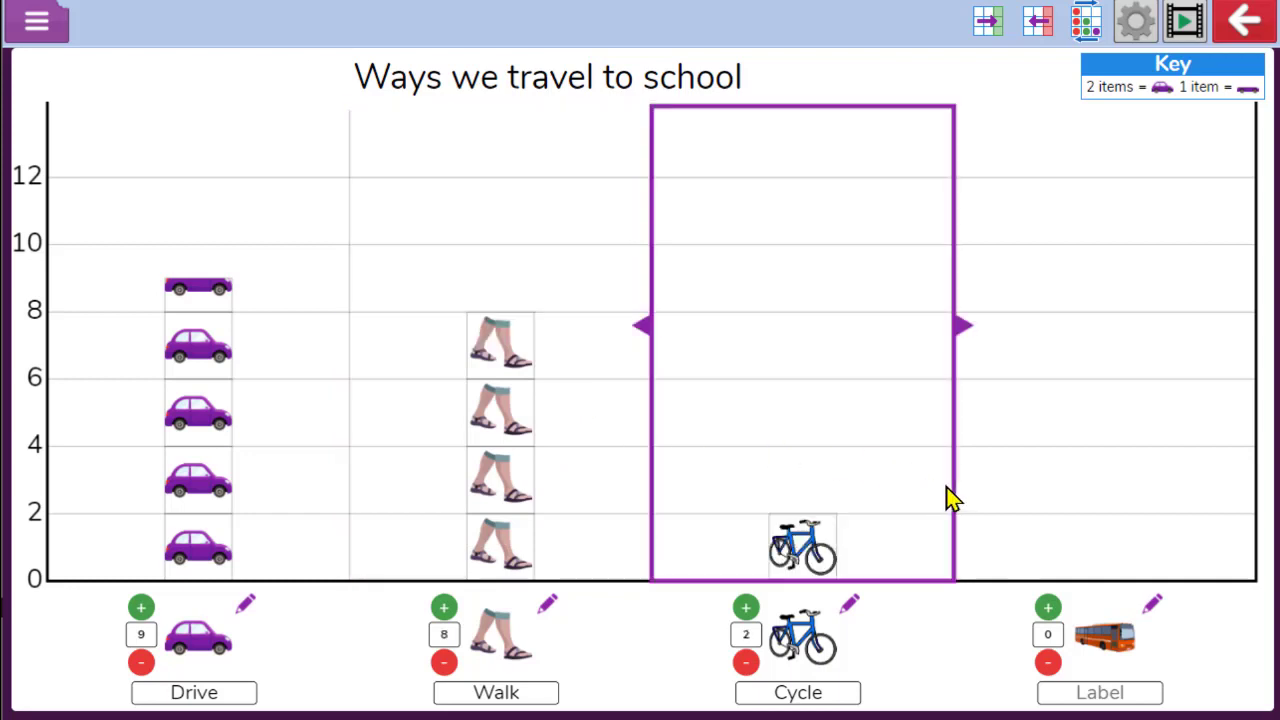
pyautogui.click(951, 500)
pyautogui.click(1186, 509)
pyautogui.click(1186, 509)
pyautogui.click(1186, 509)
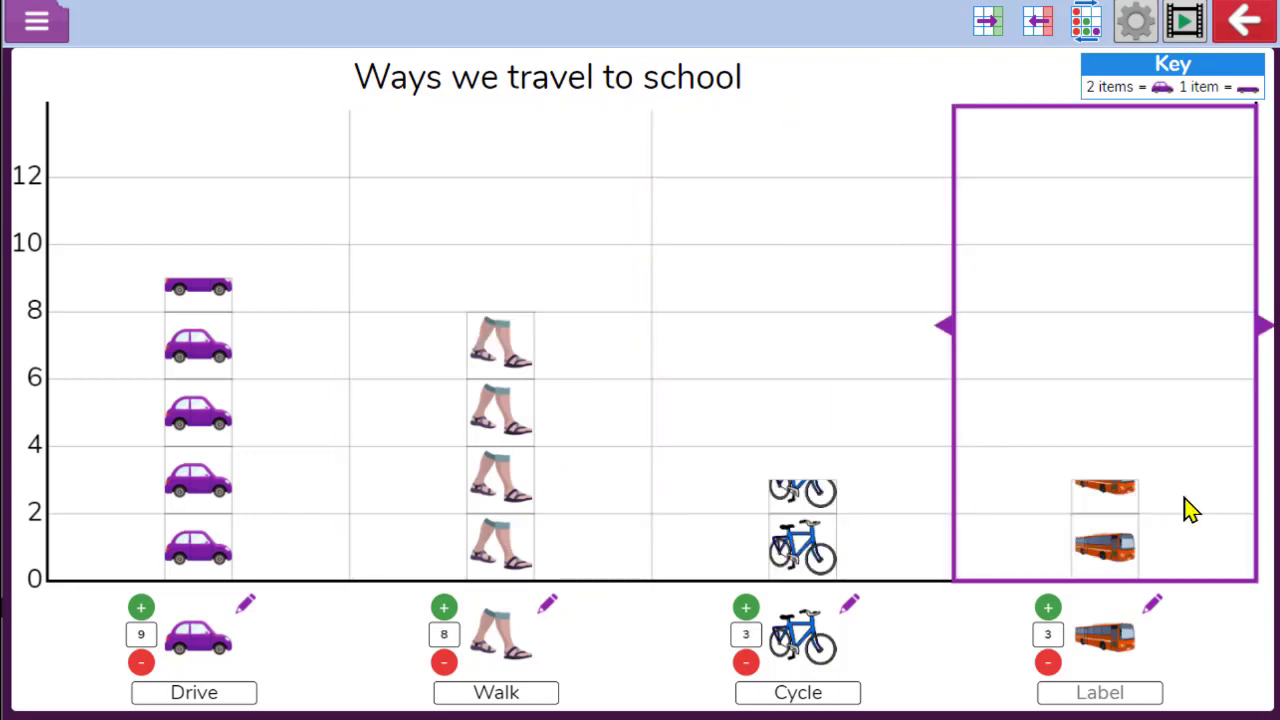
pyautogui.click(1187, 509)
pyautogui.click(1187, 509)
pyautogui.click(1189, 510)
pyautogui.click(1189, 510)
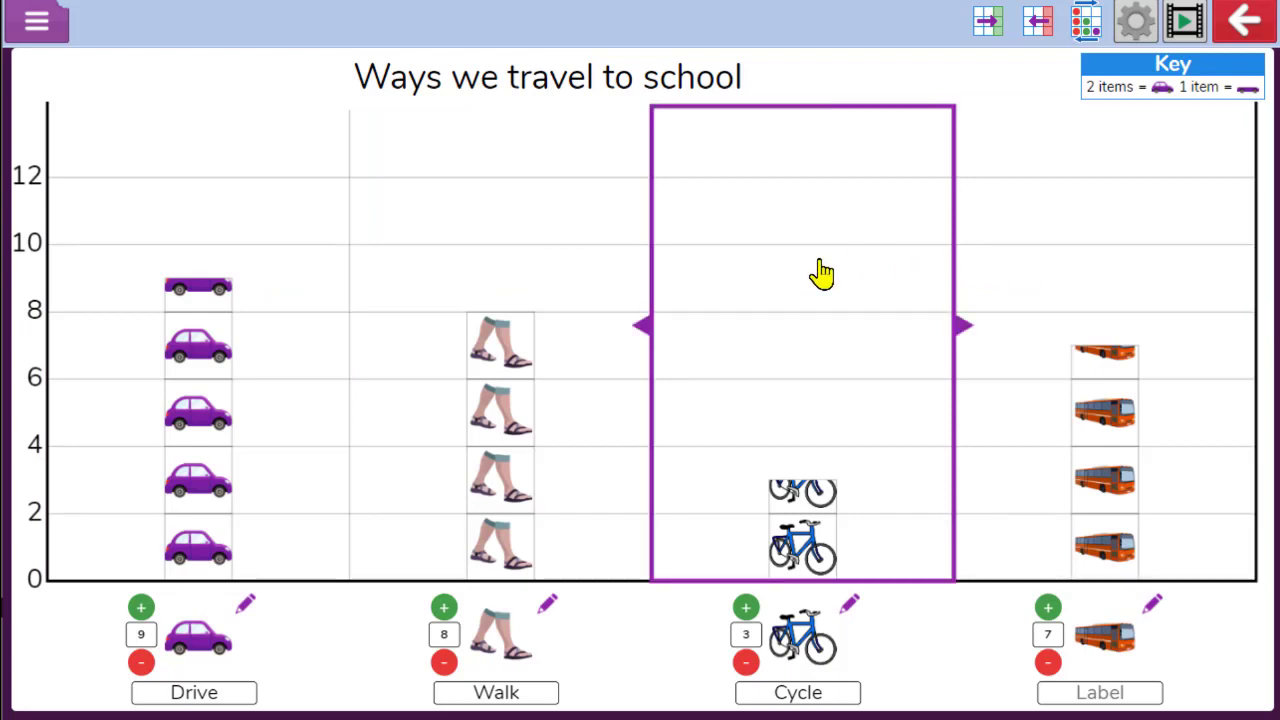
# Move the Cycle column to the end after the bus column, then cycle the sort order back to the original arrangement
pyautogui.moveTo(820, 270); pyautogui.dragTo(1070, 285)
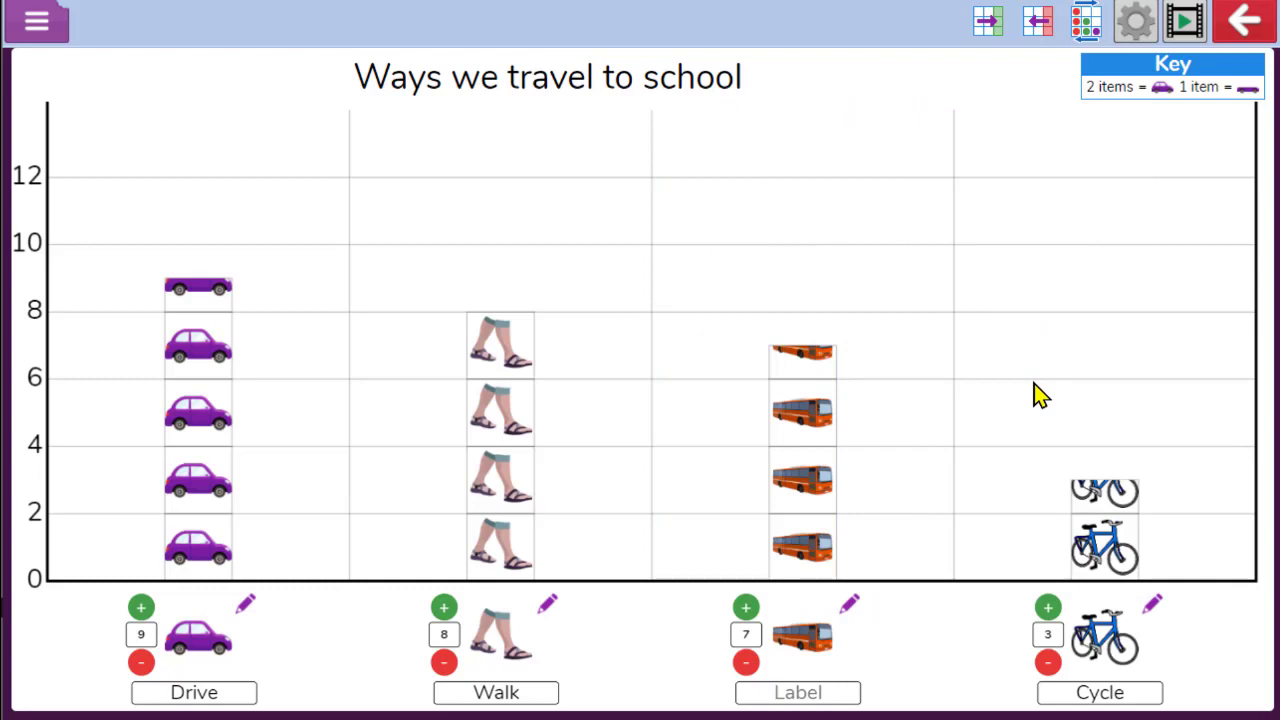
pyautogui.click(1085, 35)
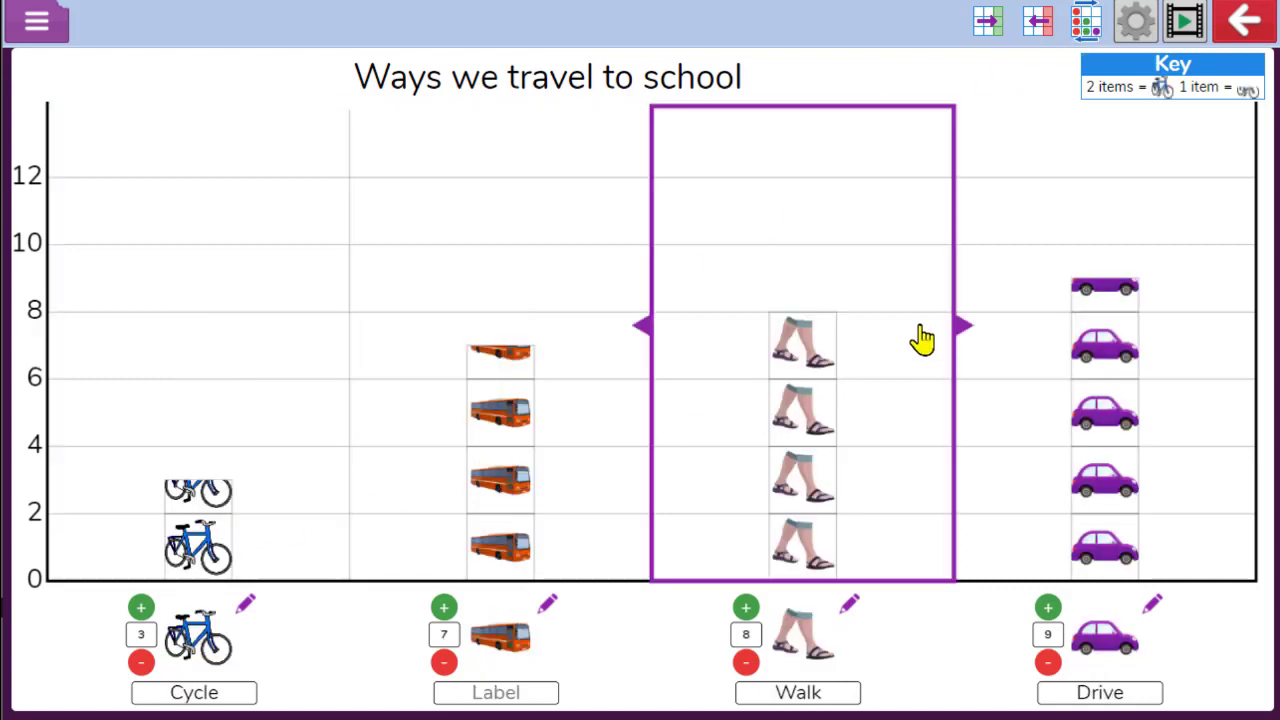
pyautogui.click(1078, 42)
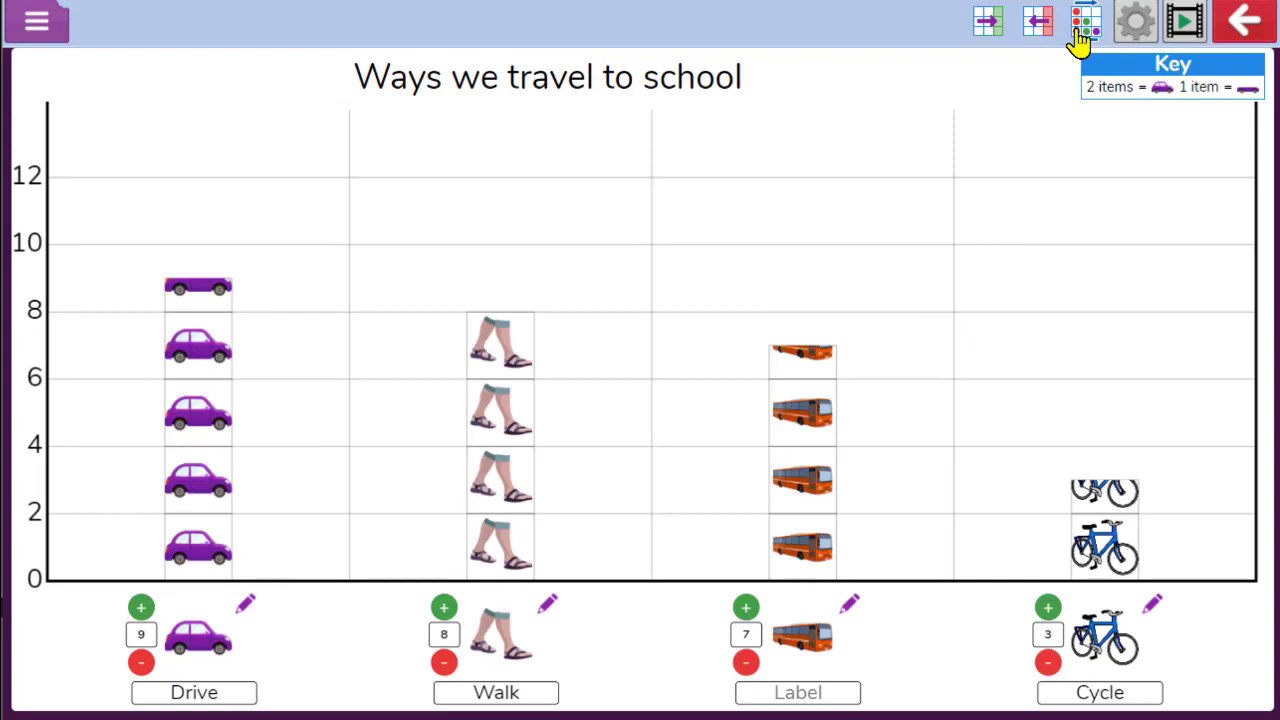
# In Settings, switch on Row Shading, preview the key, scale and colour scheme options, keep Default and confirm
pyautogui.click(1137, 33)
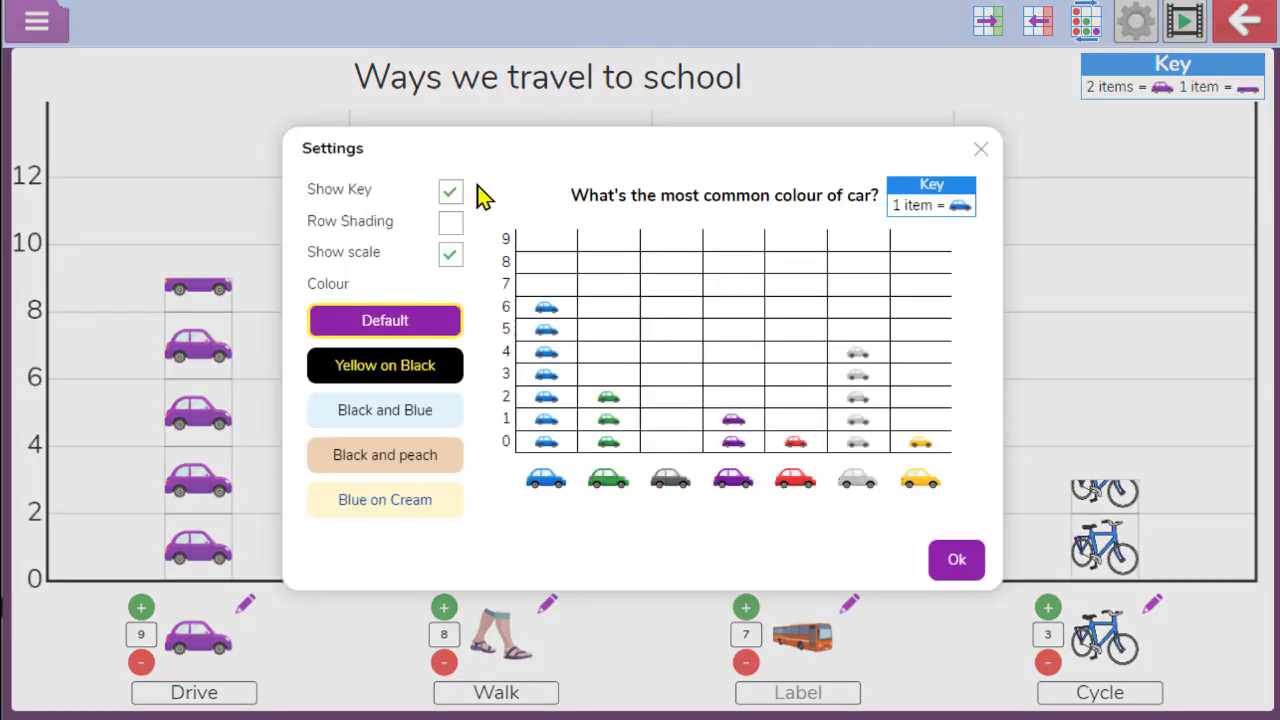
pyautogui.click(450, 195)
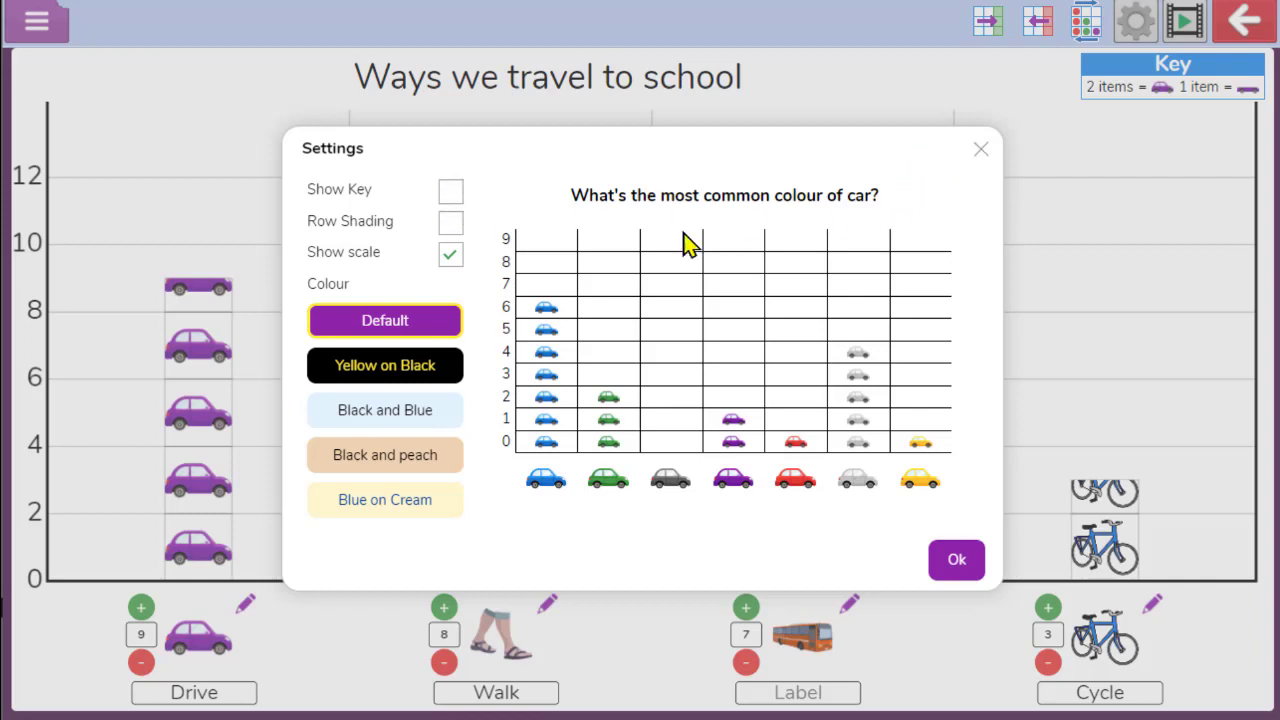
pyautogui.click(450, 192)
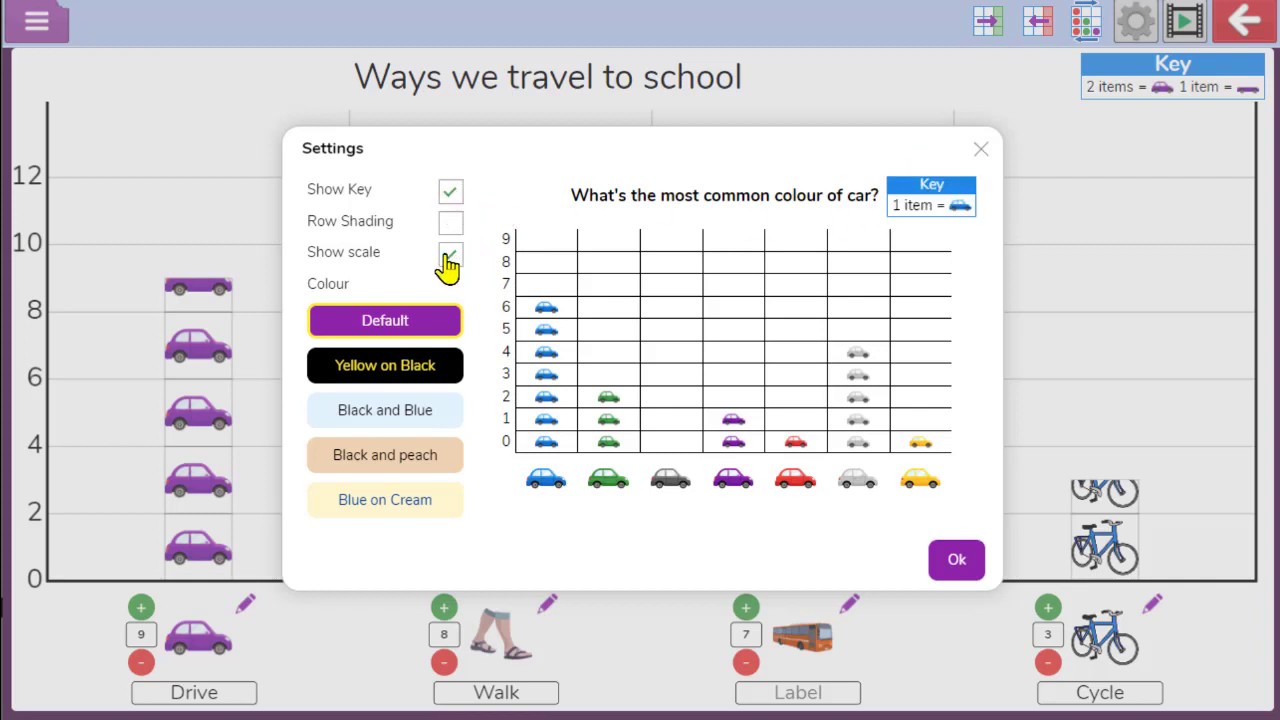
pyautogui.click(445, 256)
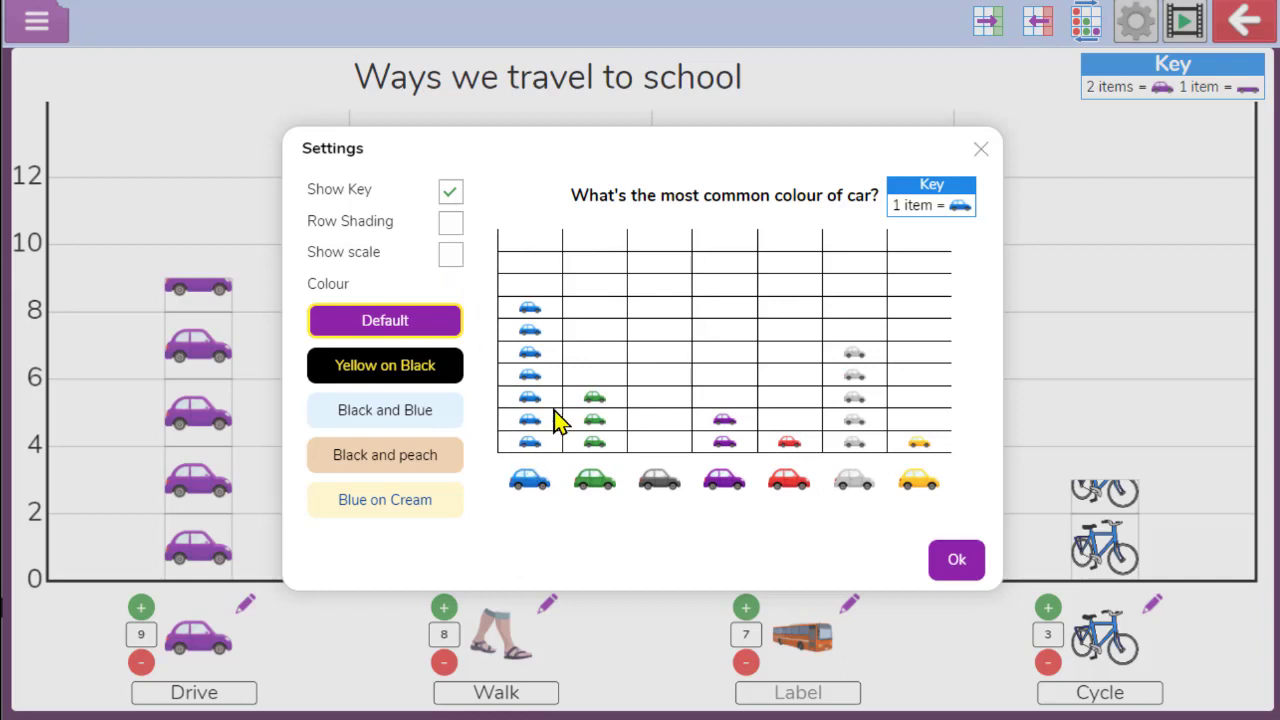
pyautogui.click(455, 260)
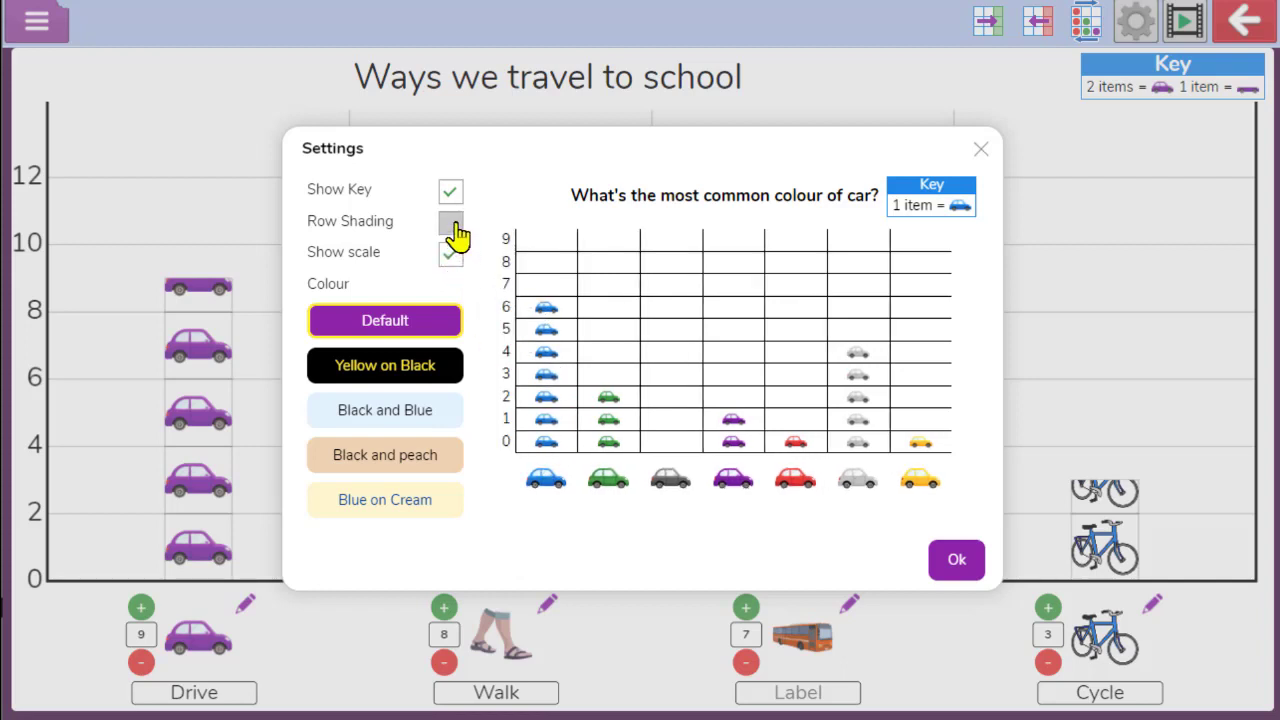
pyautogui.click(455, 236)
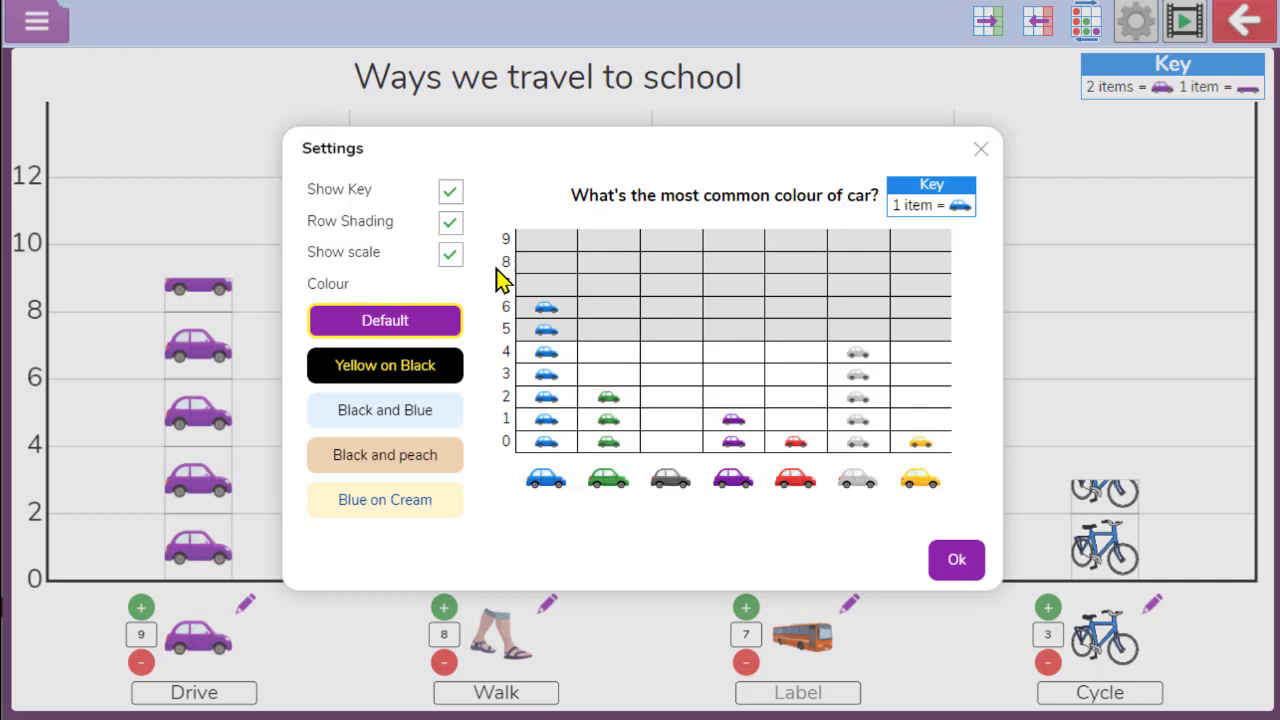
pyautogui.click(365, 414)
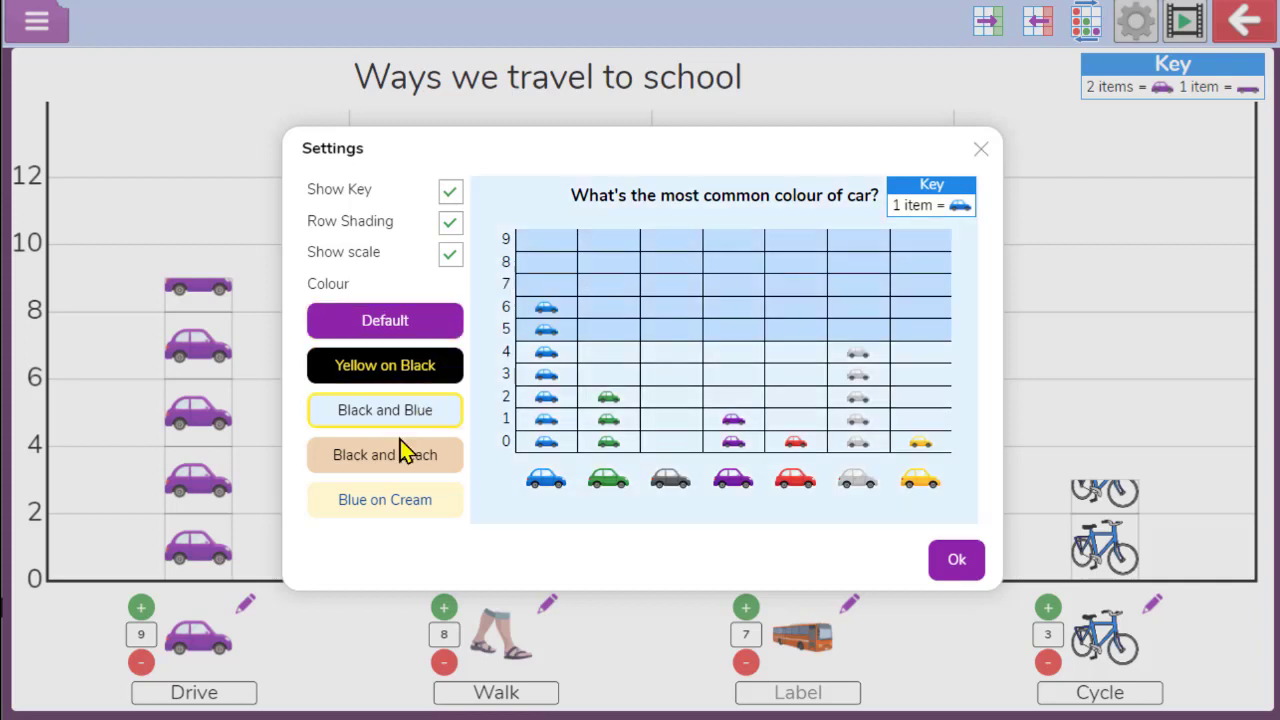
pyautogui.click(405, 478)
pyautogui.click(405, 512)
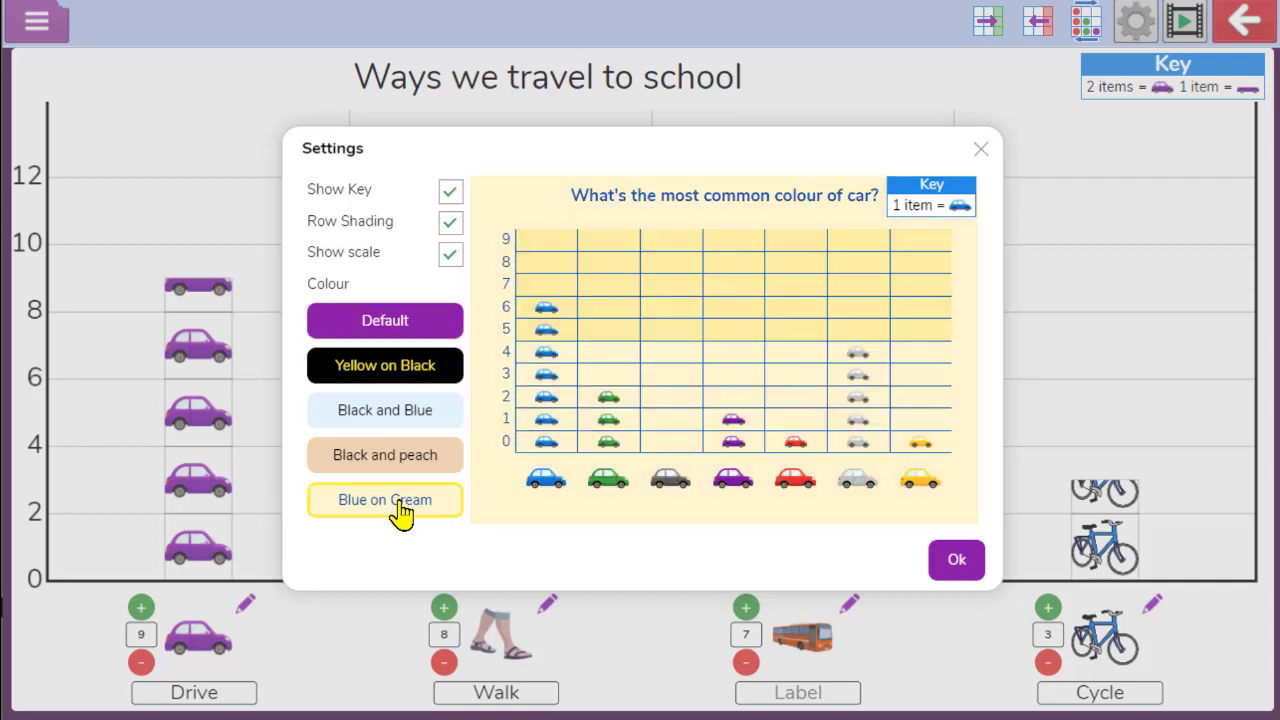
pyautogui.click(386, 322)
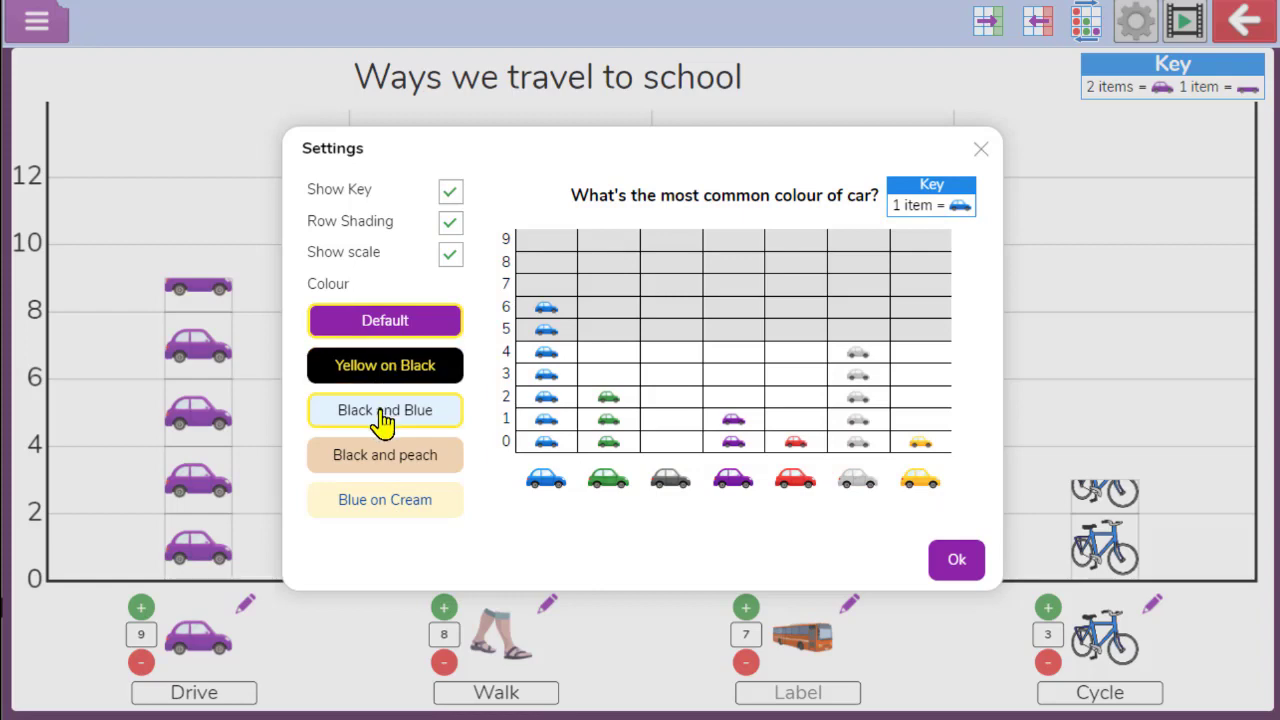
pyautogui.click(958, 572)
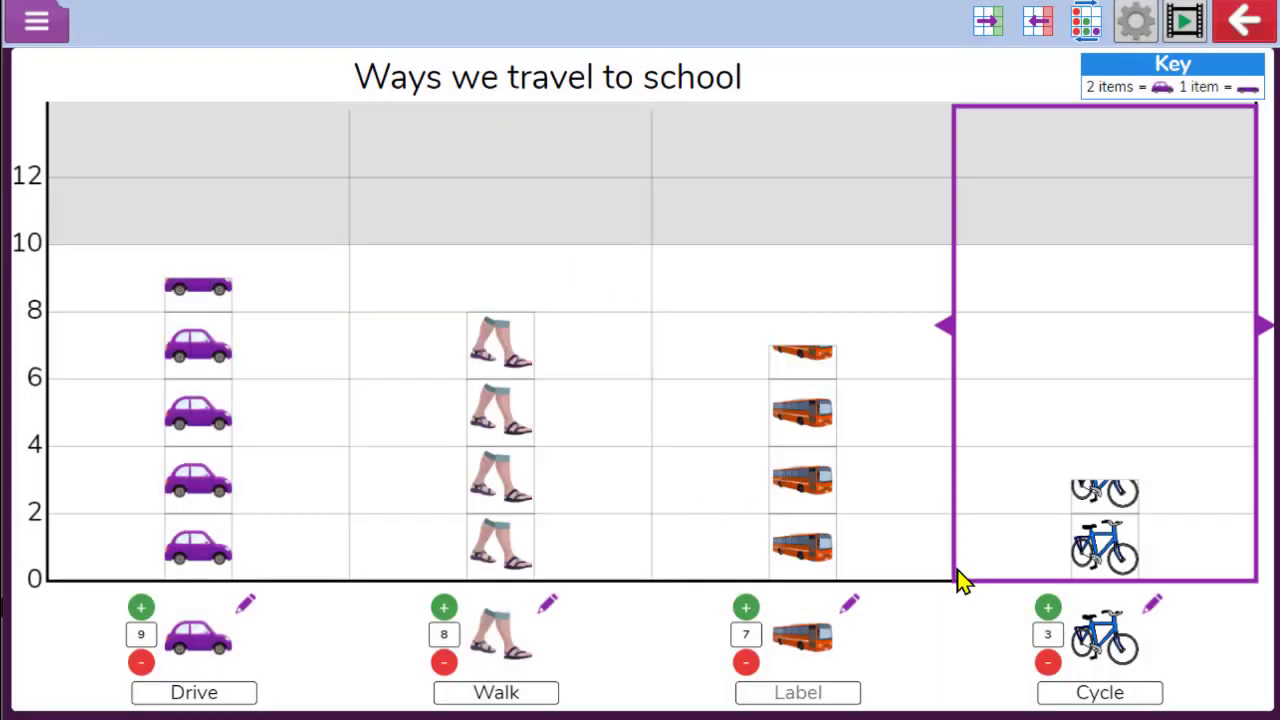
# Open the Export as image preview of the pictogram and close it without downloading
pyautogui.click(46, 21)
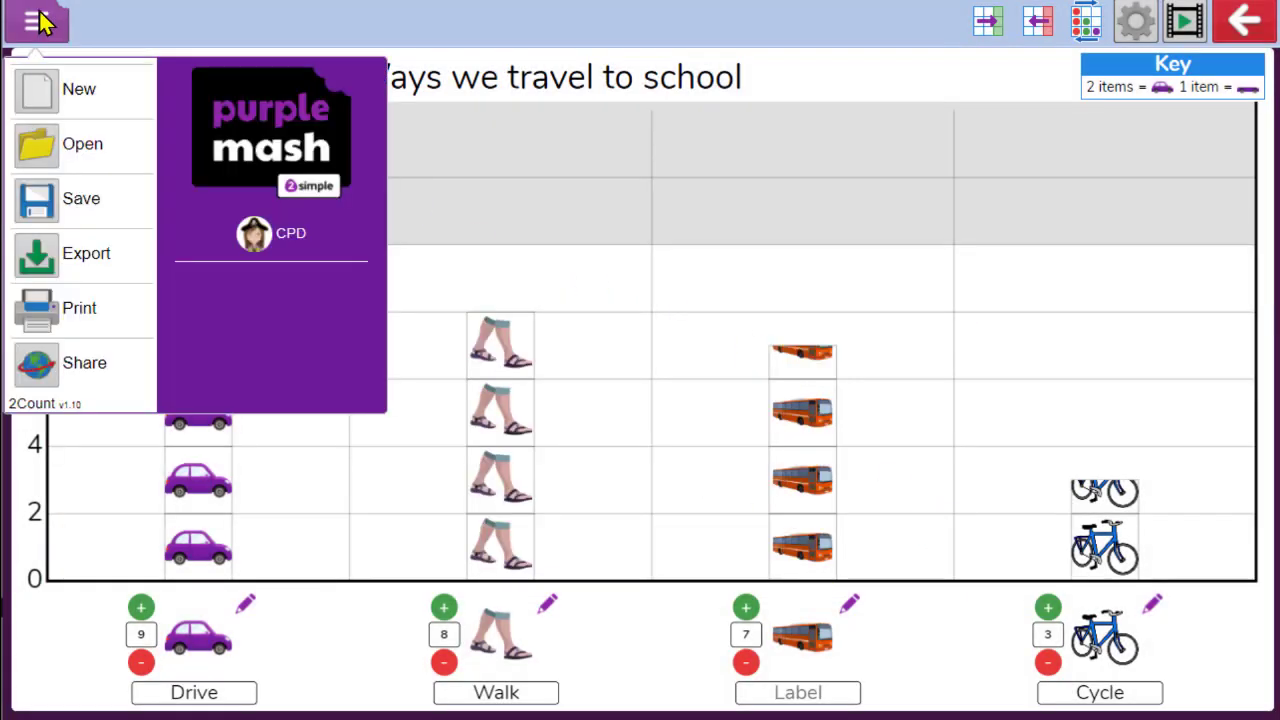
pyautogui.click(84, 272)
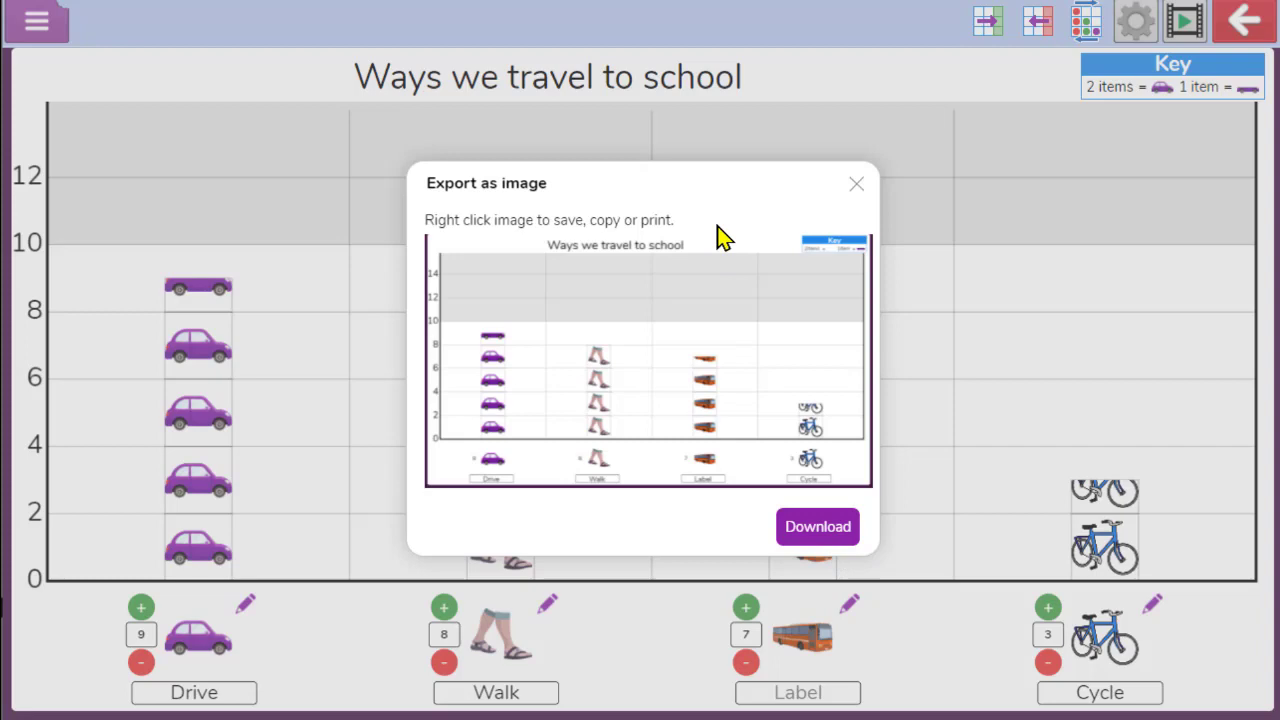
pyautogui.click(856, 184)
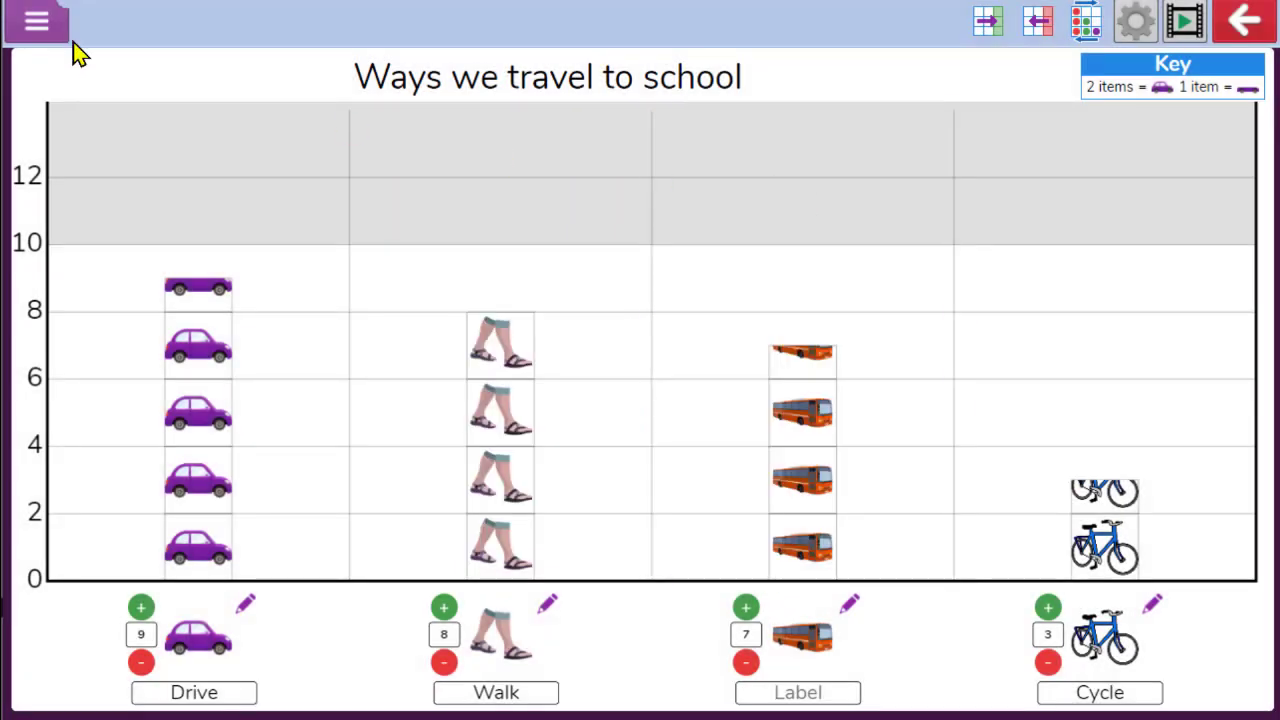
# Save the pictogram as demo in the data handling folder and dismiss the confirmation
pyautogui.click(38, 22)
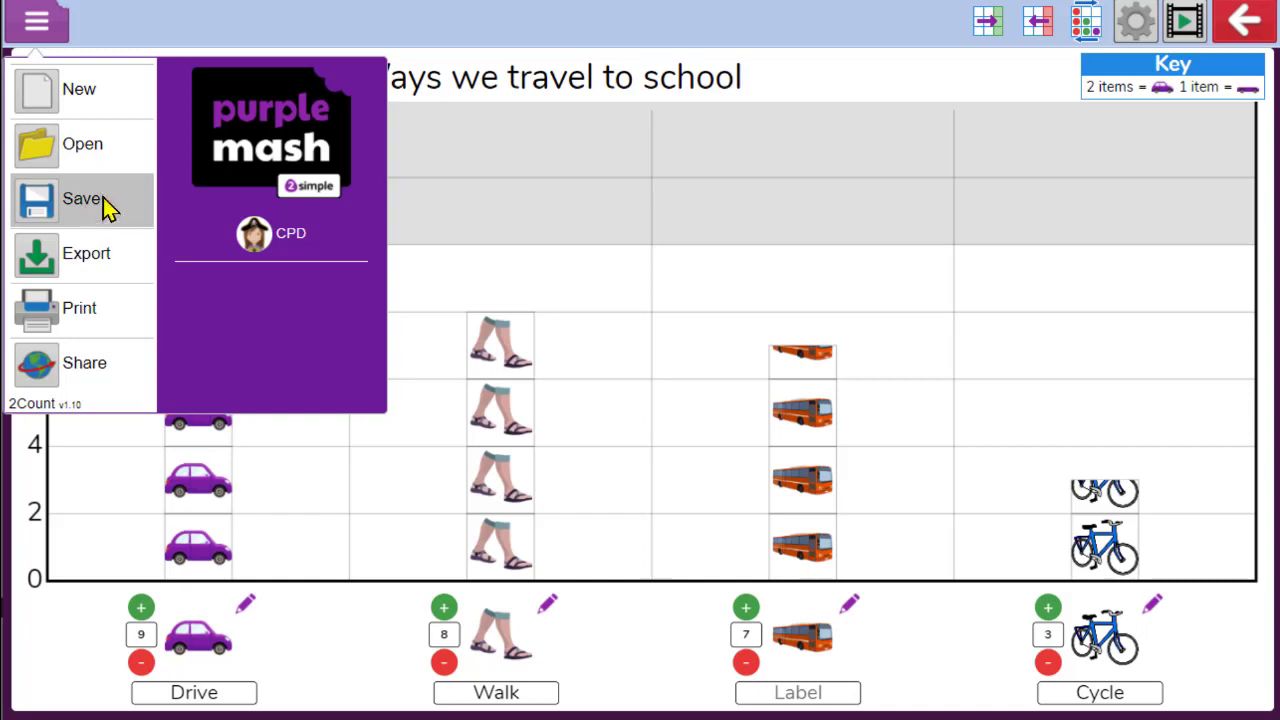
pyautogui.click(74, 222)
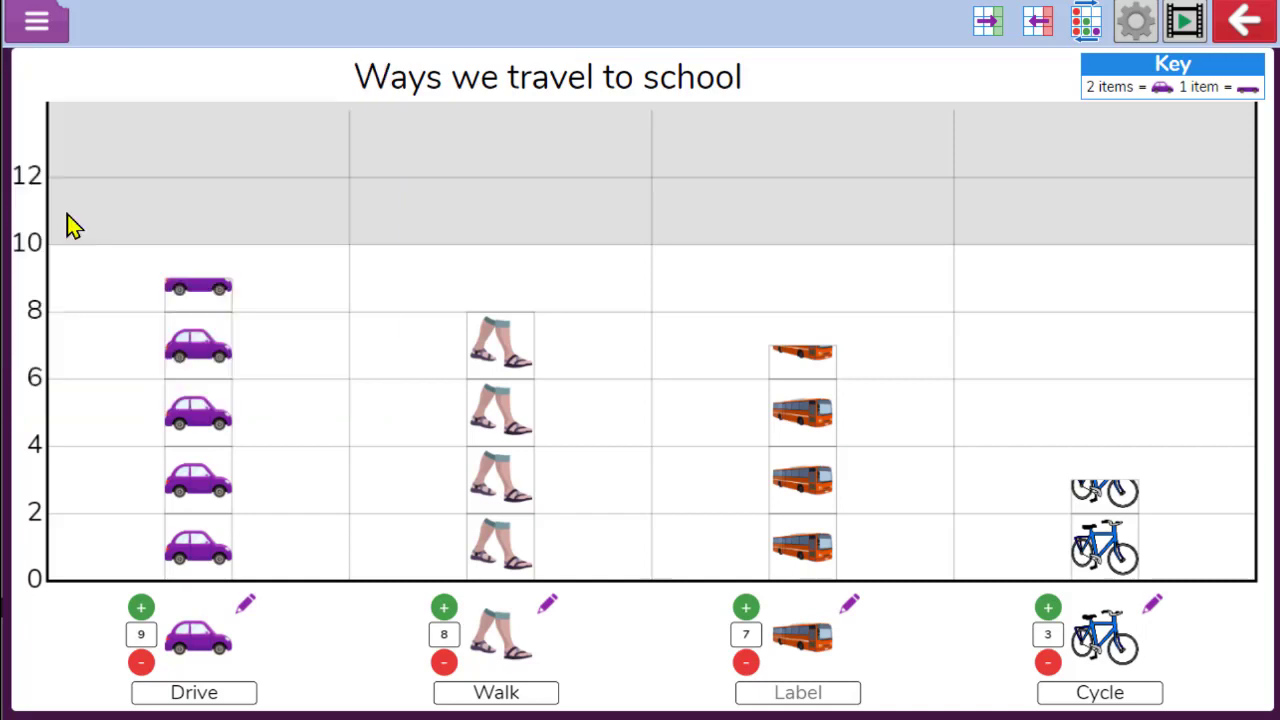
pyautogui.click(492, 354)
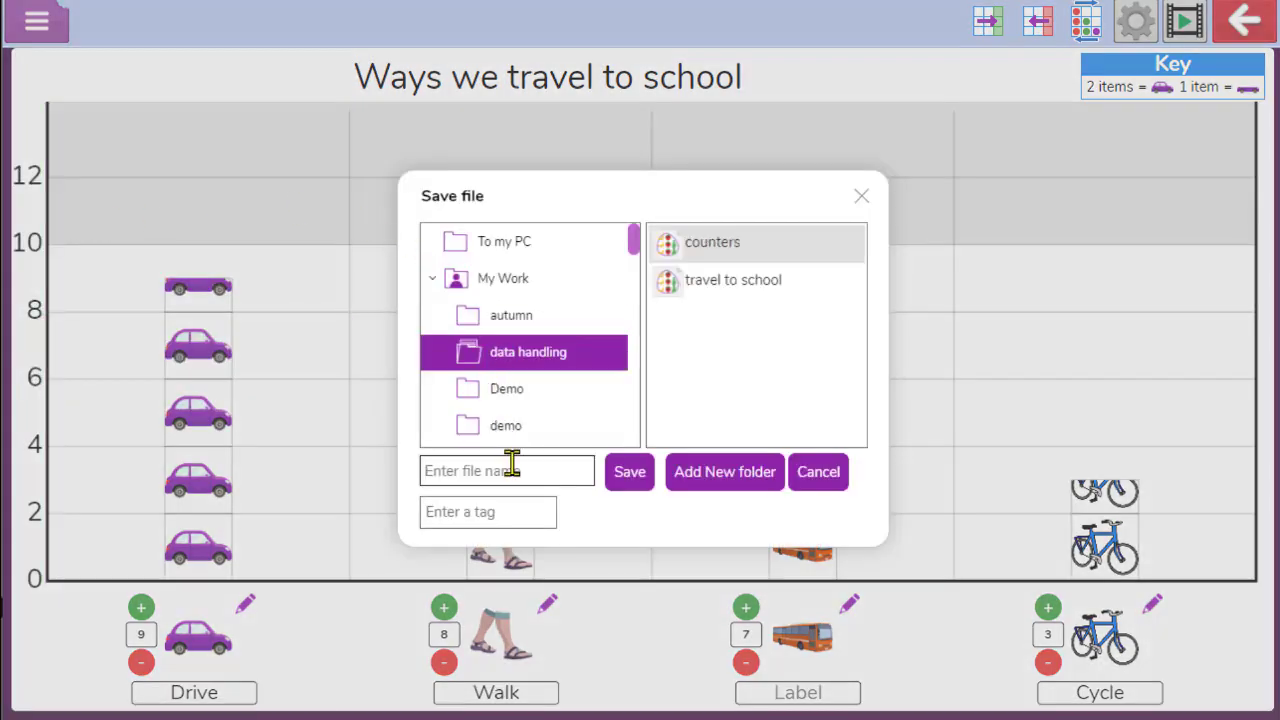
pyautogui.write('demo')
pyautogui.click(614, 478)
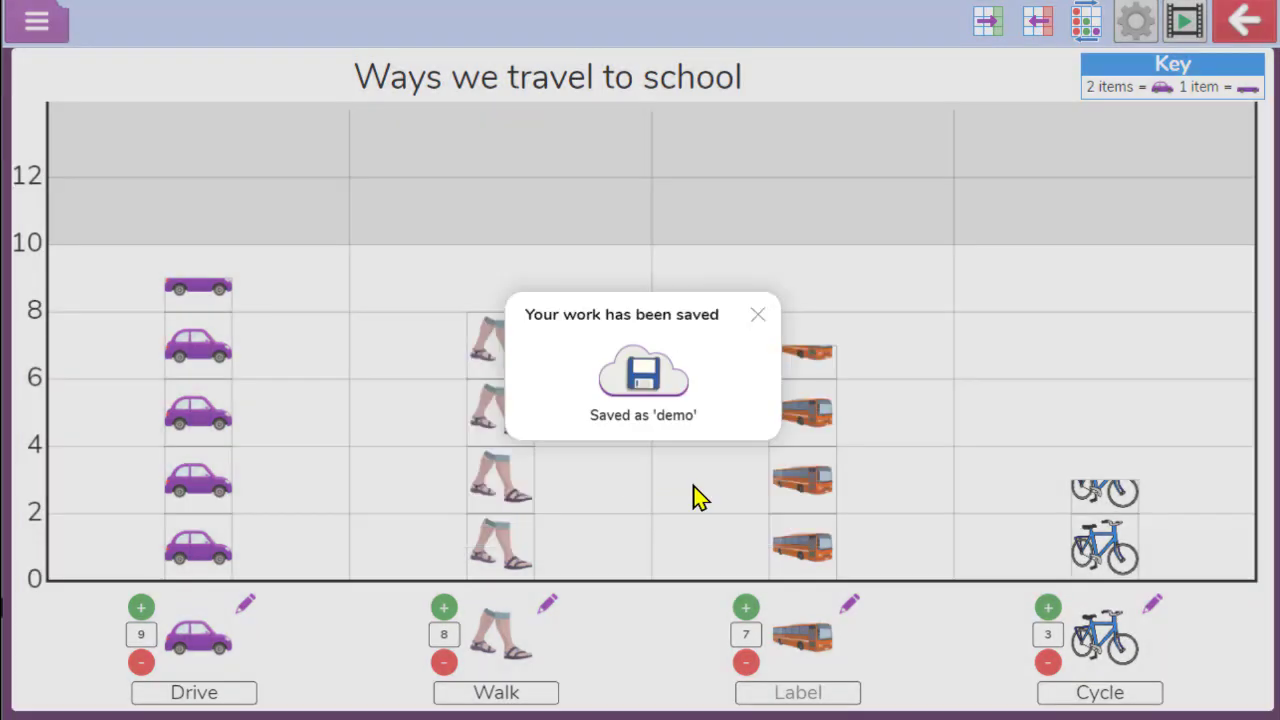
pyautogui.click(757, 315)
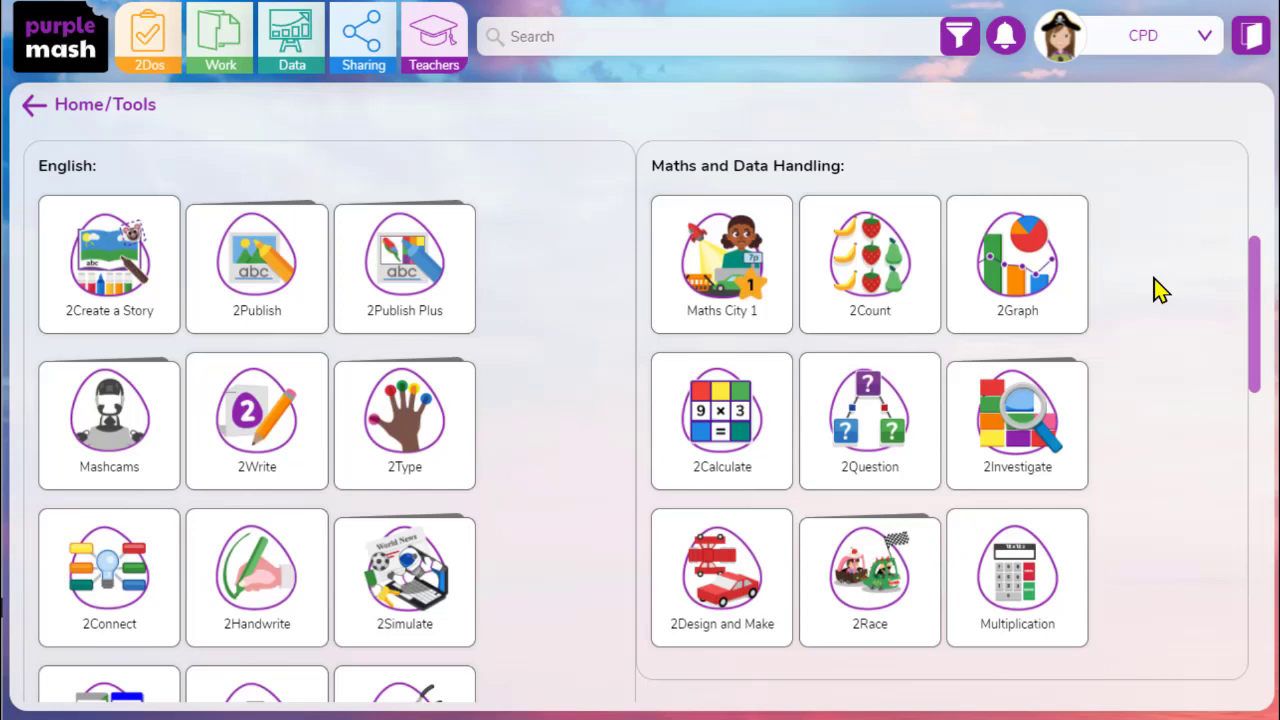
# Launch 2Graph and enter blue and red as the first two items in the data table
pyautogui.click(1053, 269)
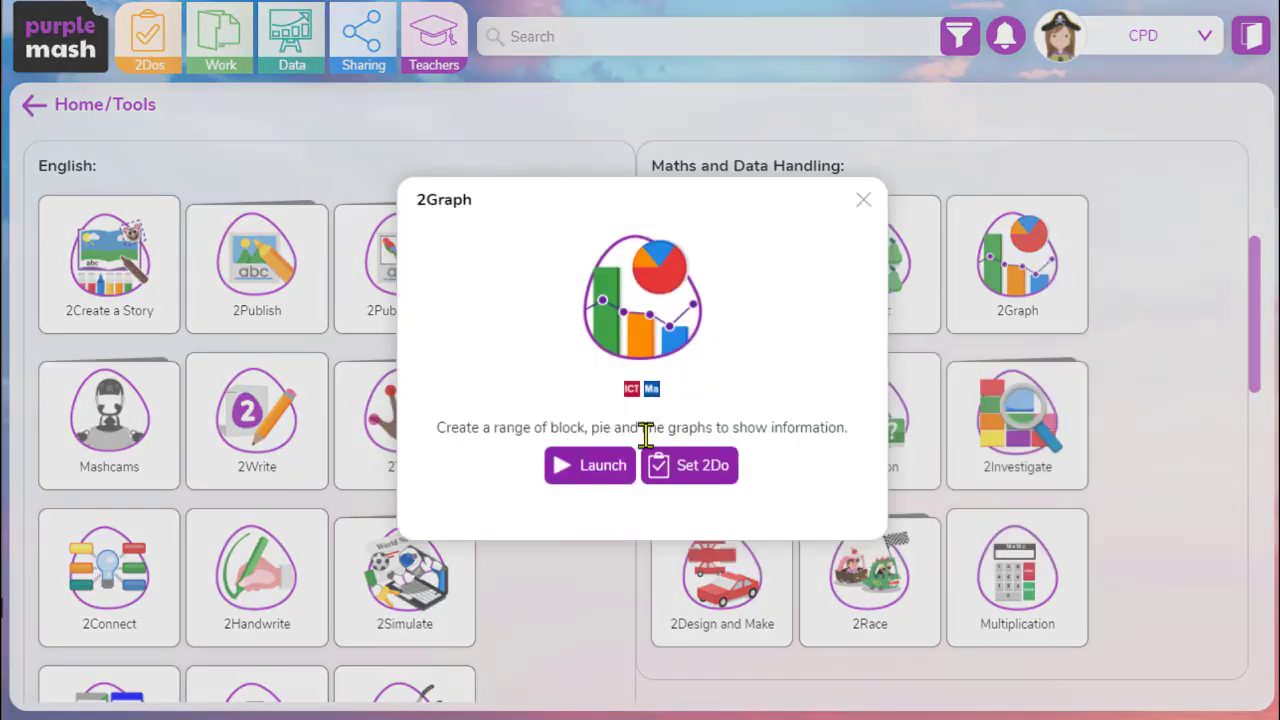
pyautogui.click(602, 481)
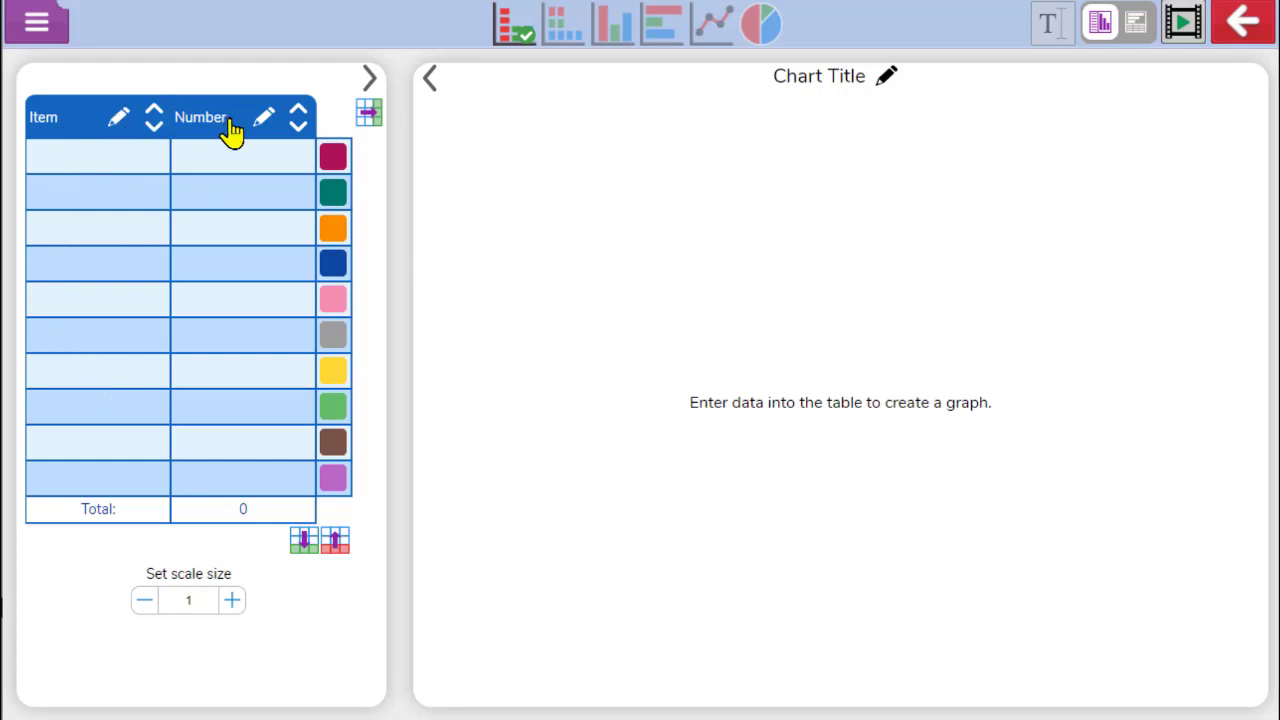
pyautogui.click(90, 148)
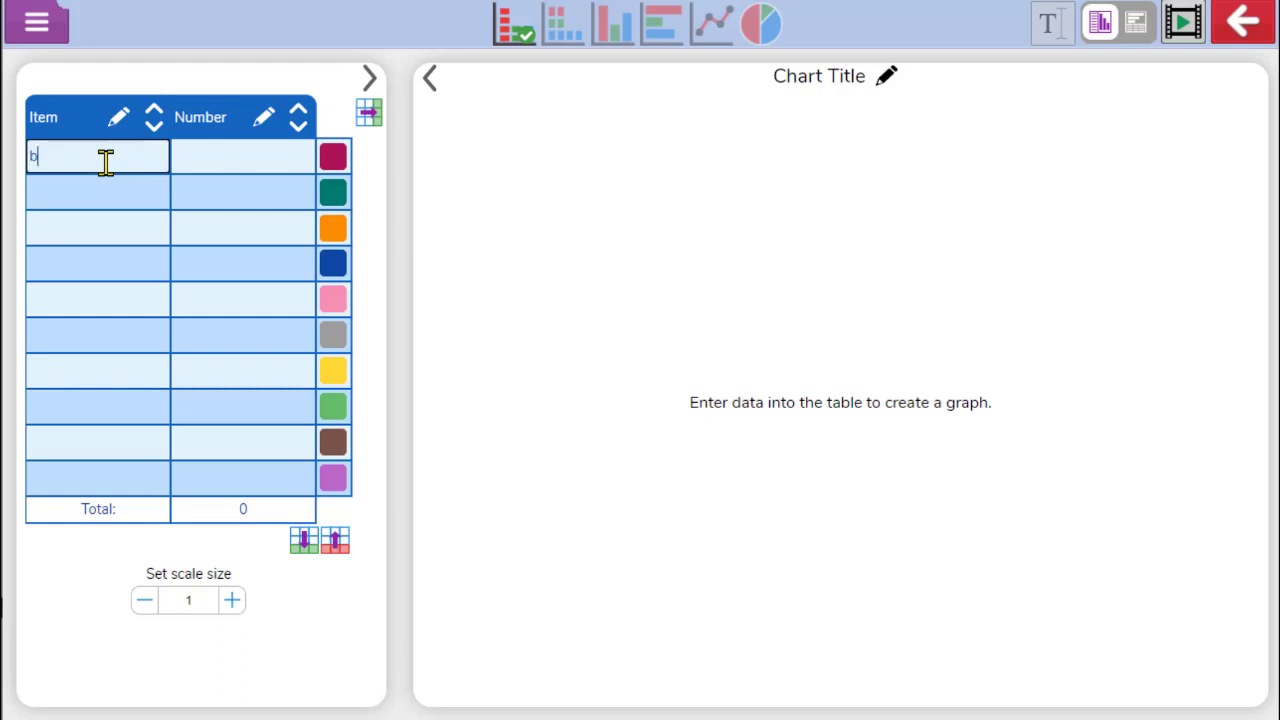
pyautogui.write('e')
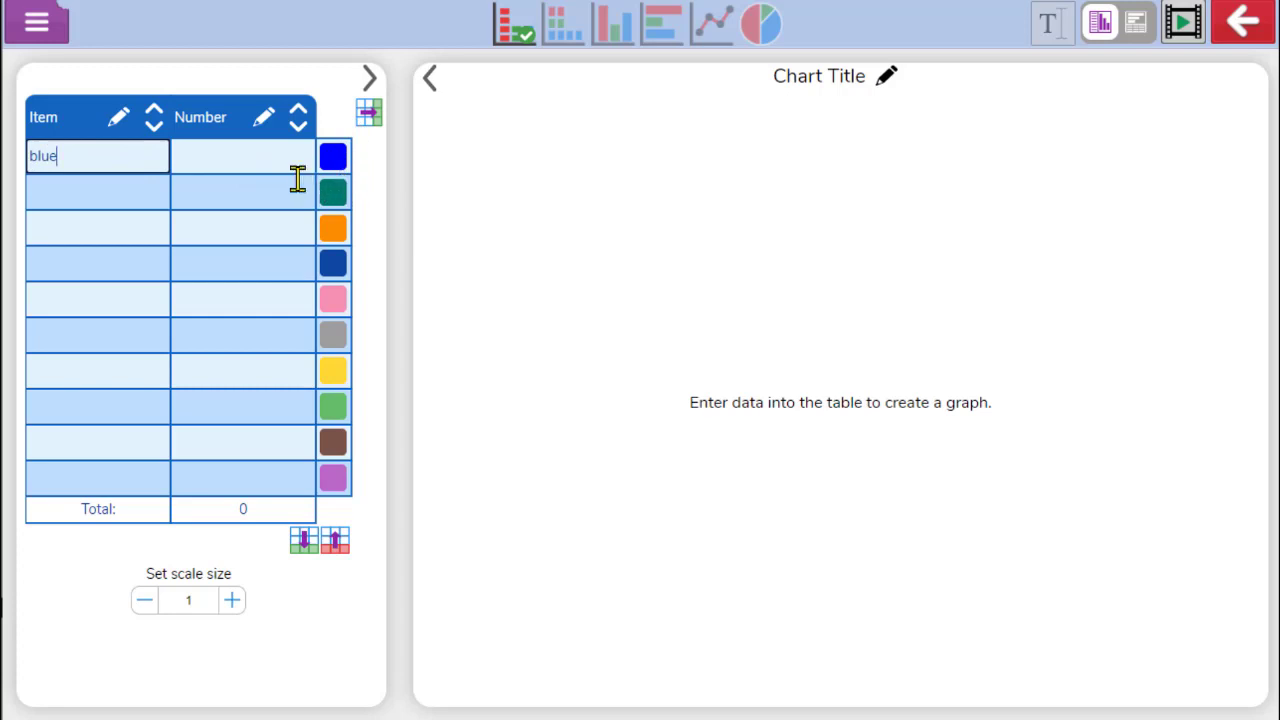
pyautogui.click(134, 192)
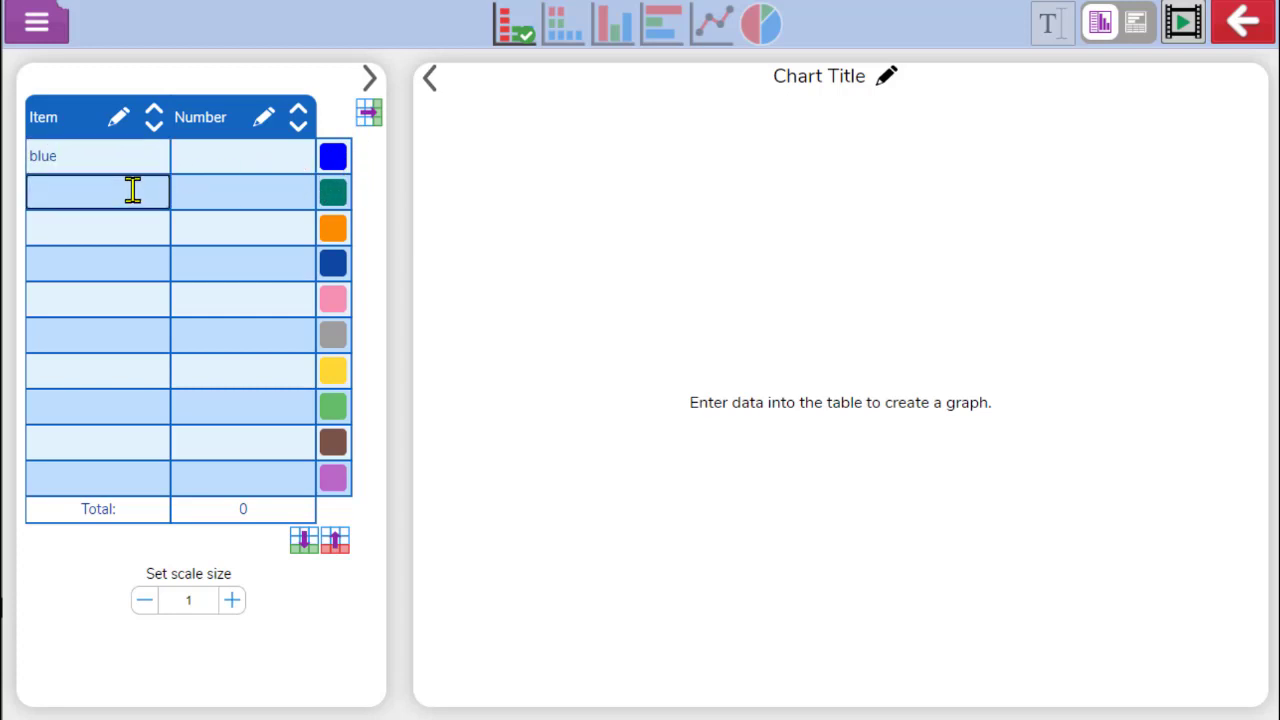
pyautogui.write('red')
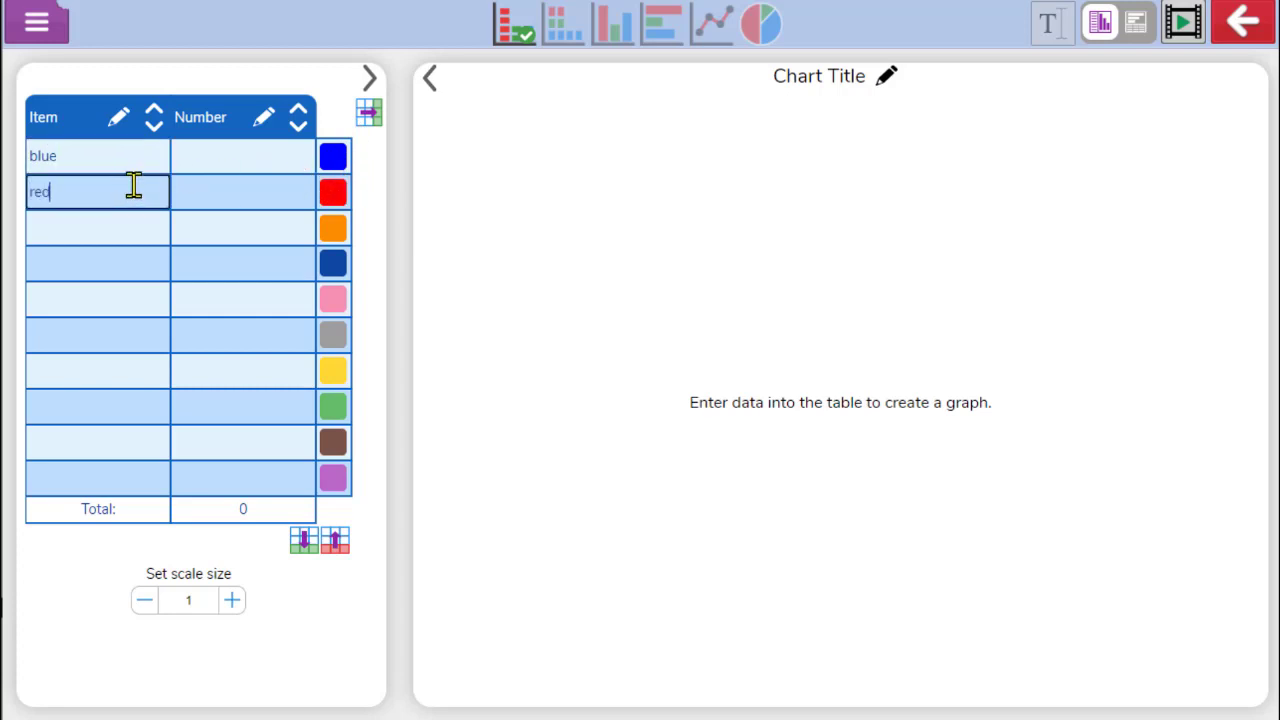
# Change the first data row's colour to a mustard yellow
pyautogui.click(333, 168)
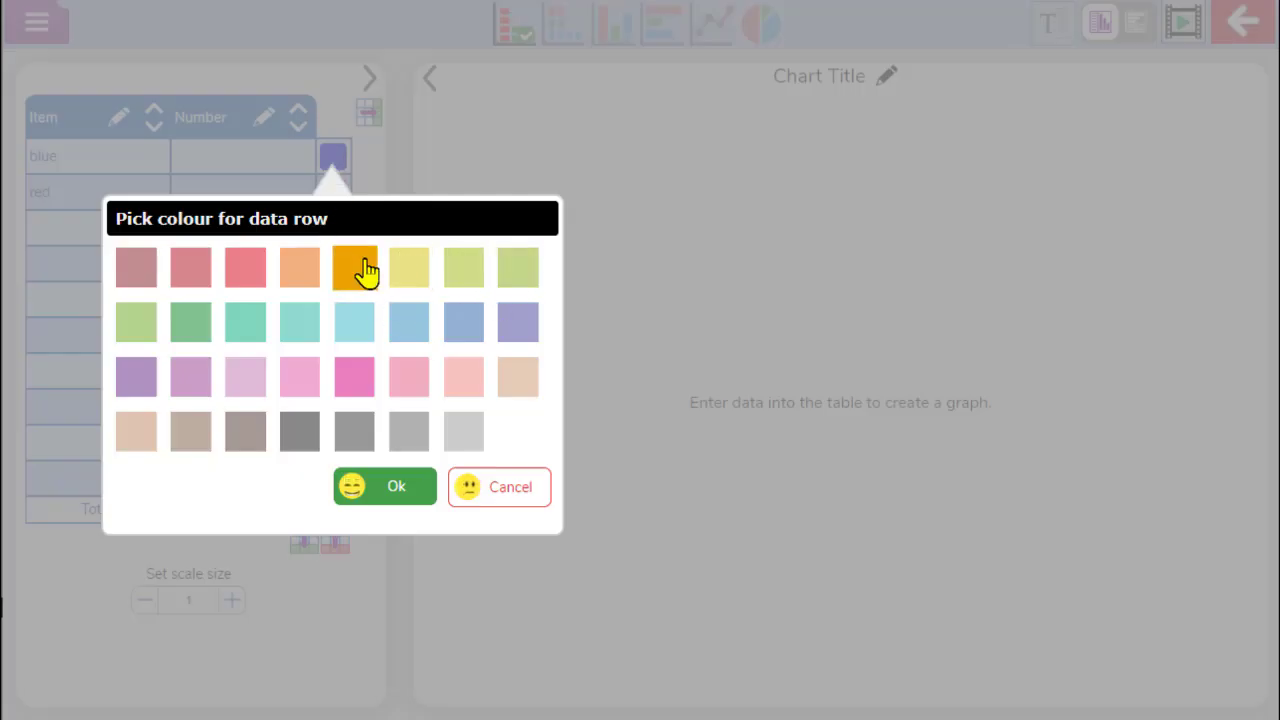
pyautogui.click(400, 274)
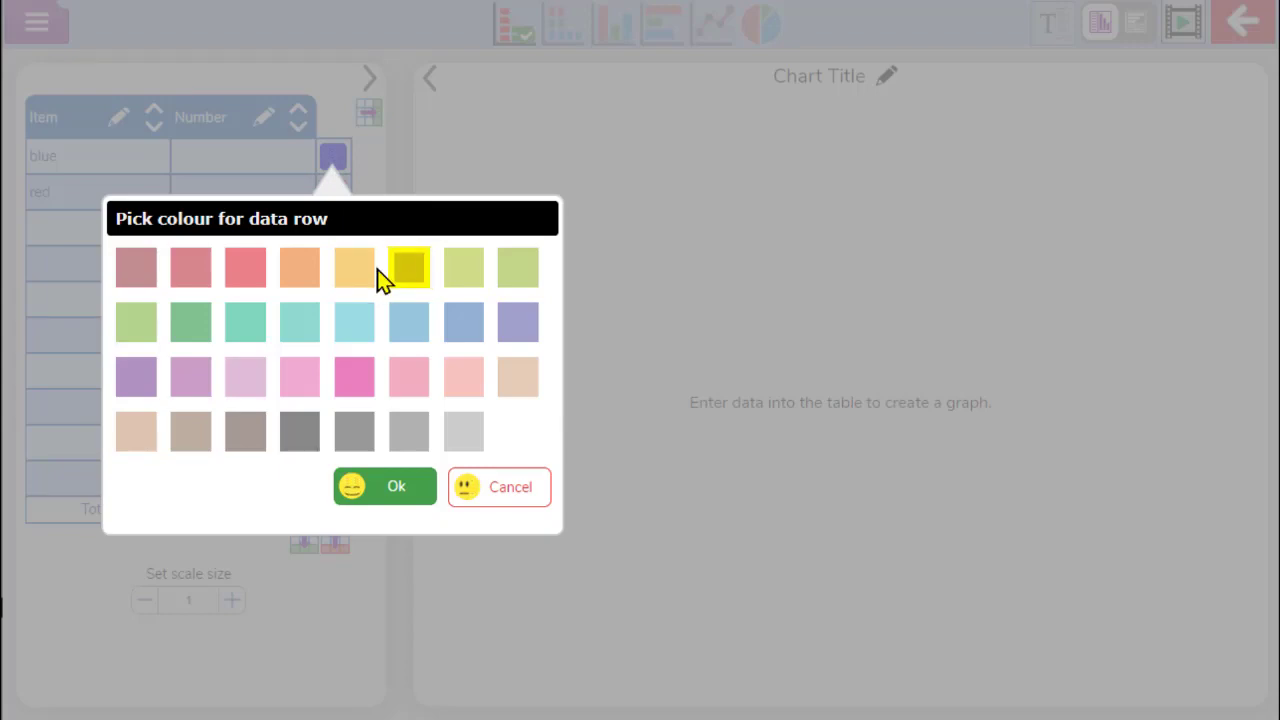
pyautogui.click(405, 490)
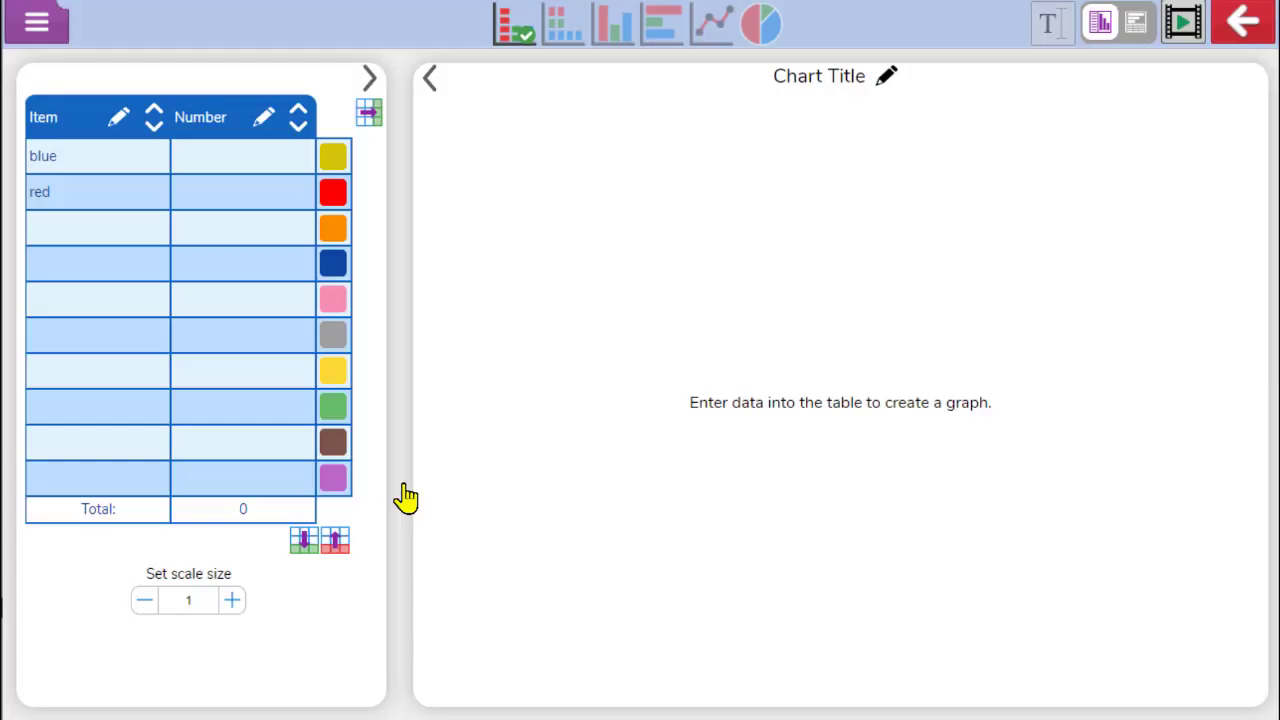
# Clear the blue and red entries from the item column
pyautogui.click(109, 157)
pyautogui.press('BackSpace')
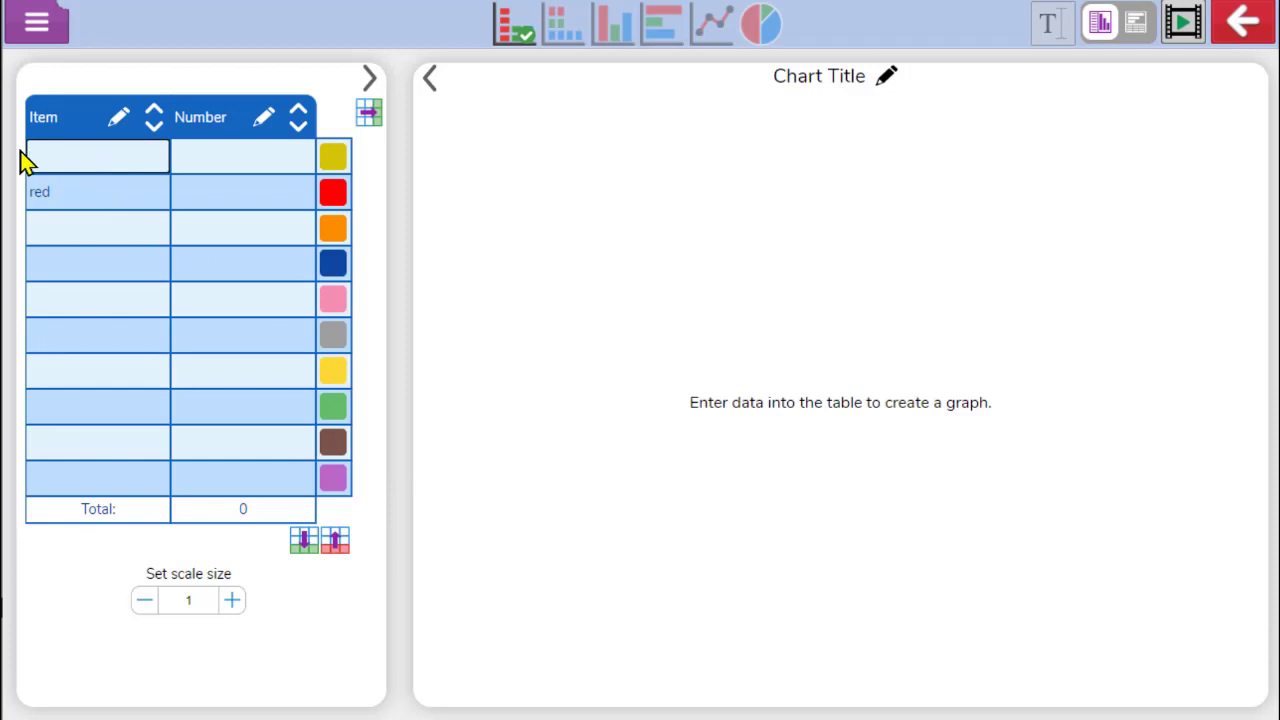
pyautogui.click(34, 190)
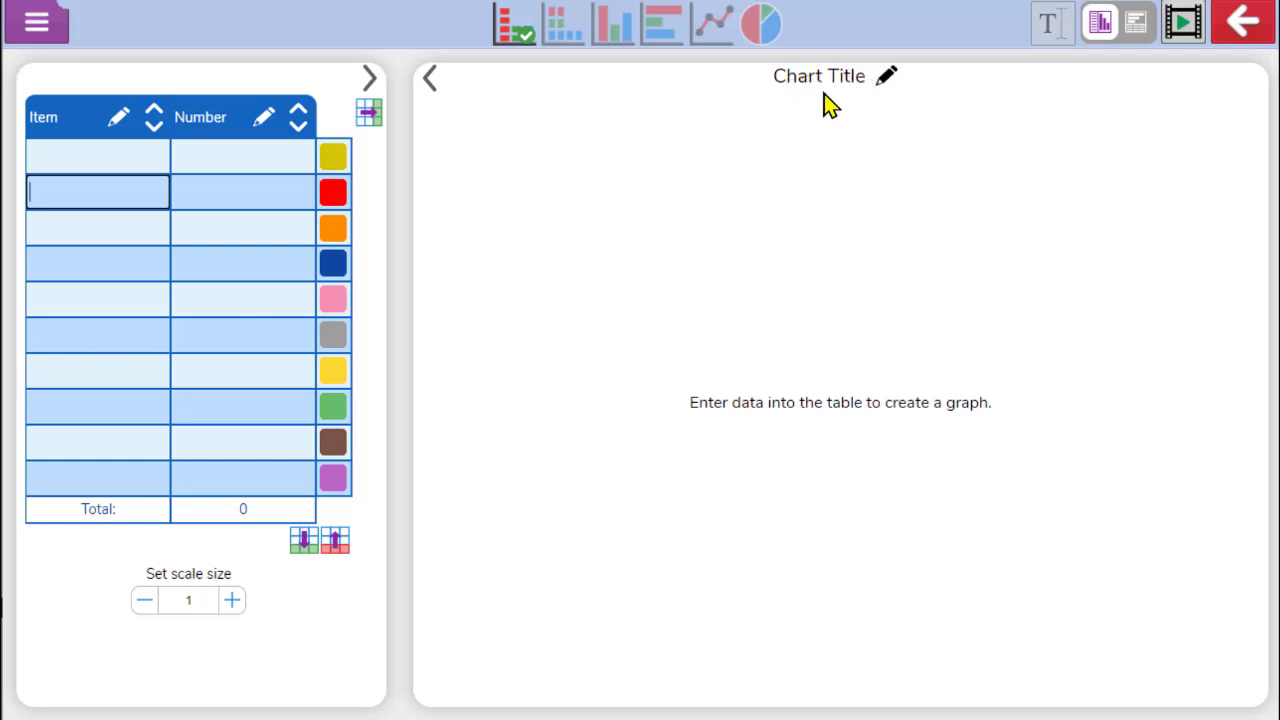
# Rename the chart title to Ways we travel to school
pyautogui.click(846, 80)
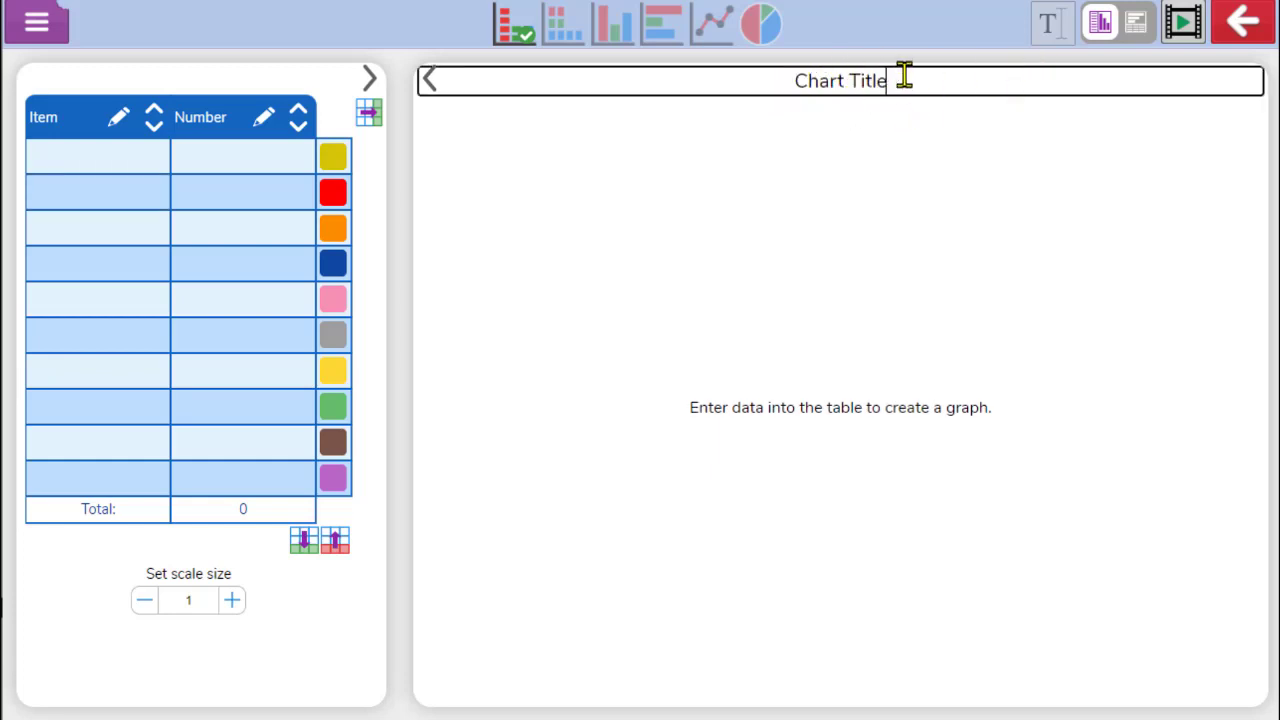
pyautogui.press('BackSpace')
pyautogui.press('BackSpace')
pyautogui.press('BackSpace')
pyautogui.press('BackSpace')
pyautogui.press('BackSpace')
pyautogui.press('BackSpace')
pyautogui.press('BackSpace')
pyautogui.press('BackSpace')
pyautogui.press('BackSpace')
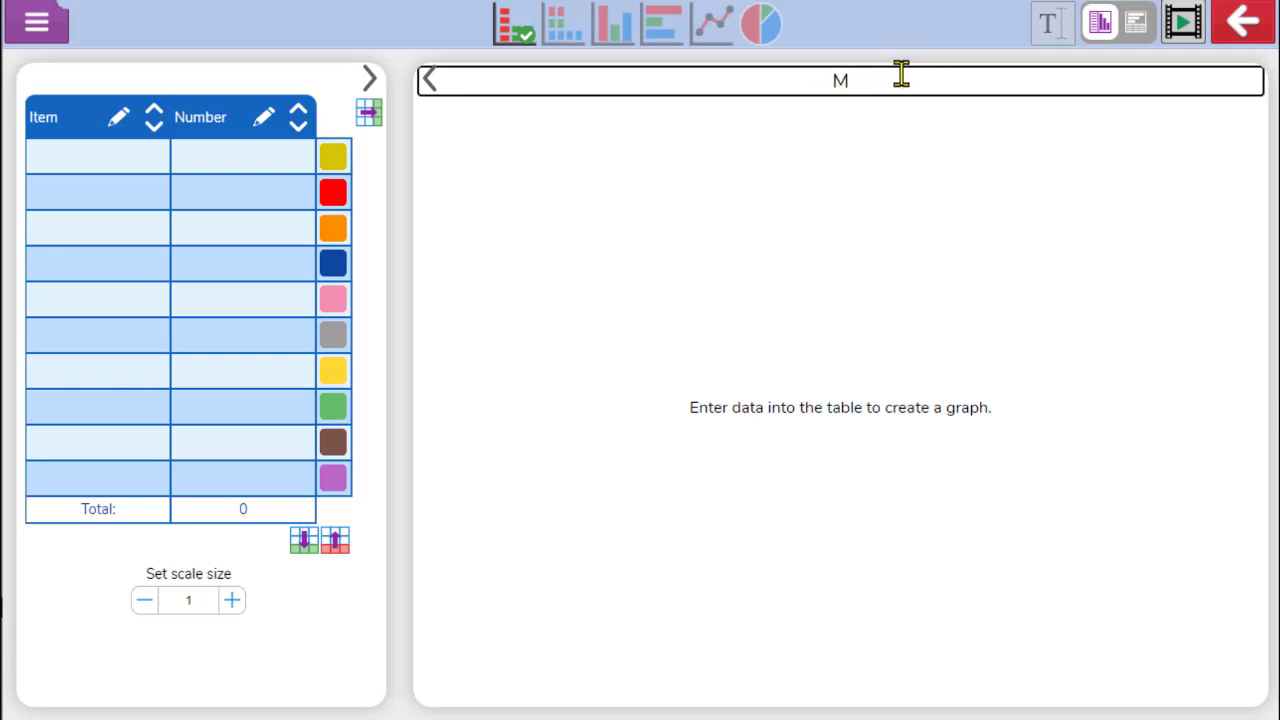
pyautogui.write('Ways we tra')
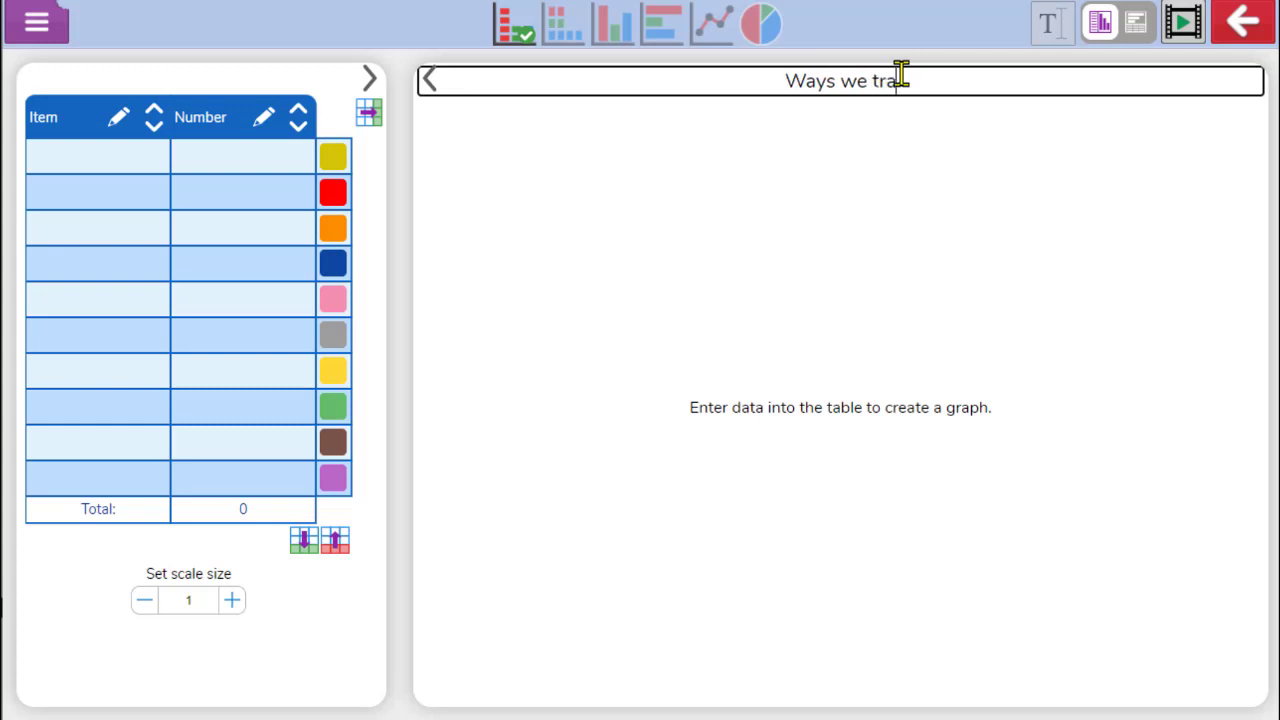
pyautogui.write('vel to school')
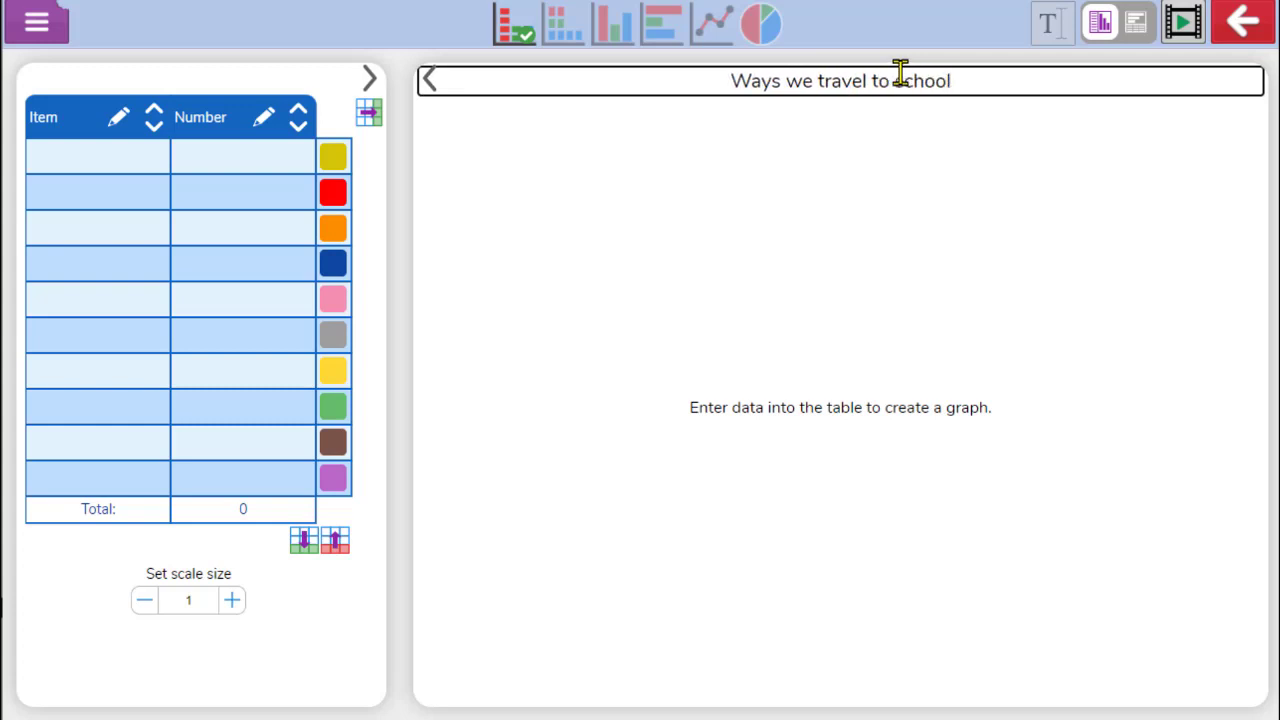
pyautogui.click(686, 428)
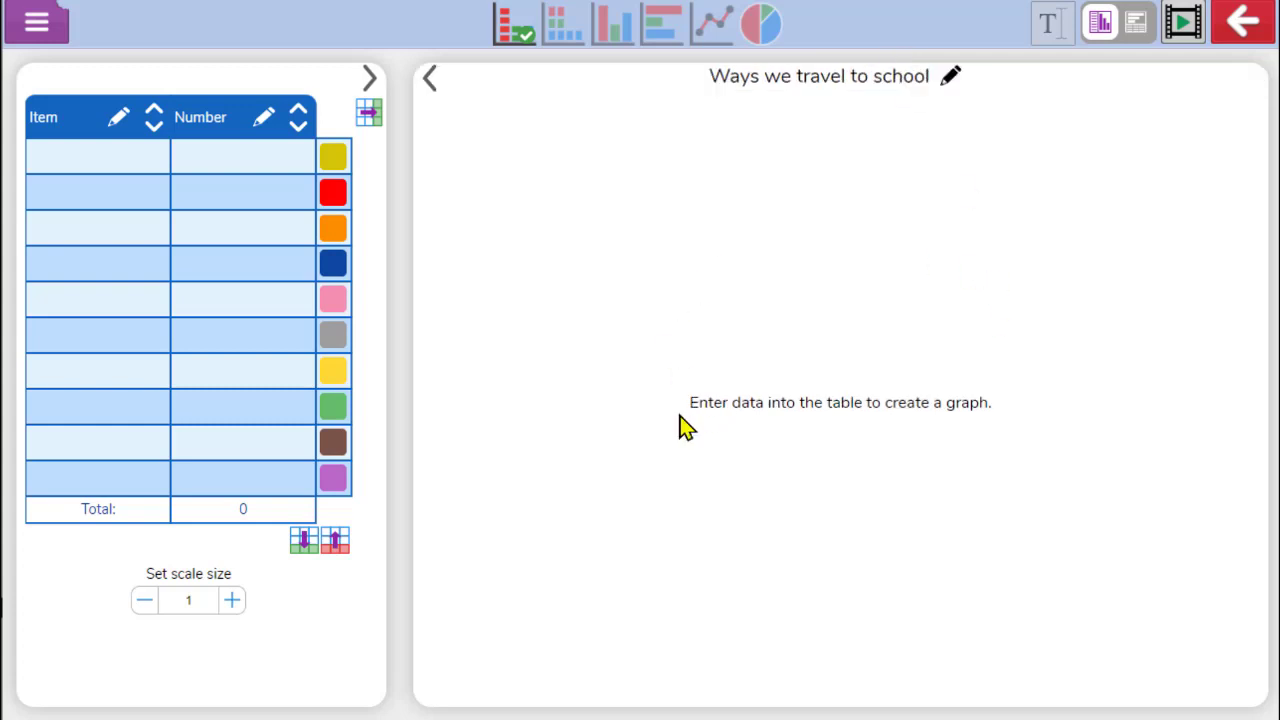
pyautogui.moveTo(680, 418); pyautogui.dragTo(1011, 419)
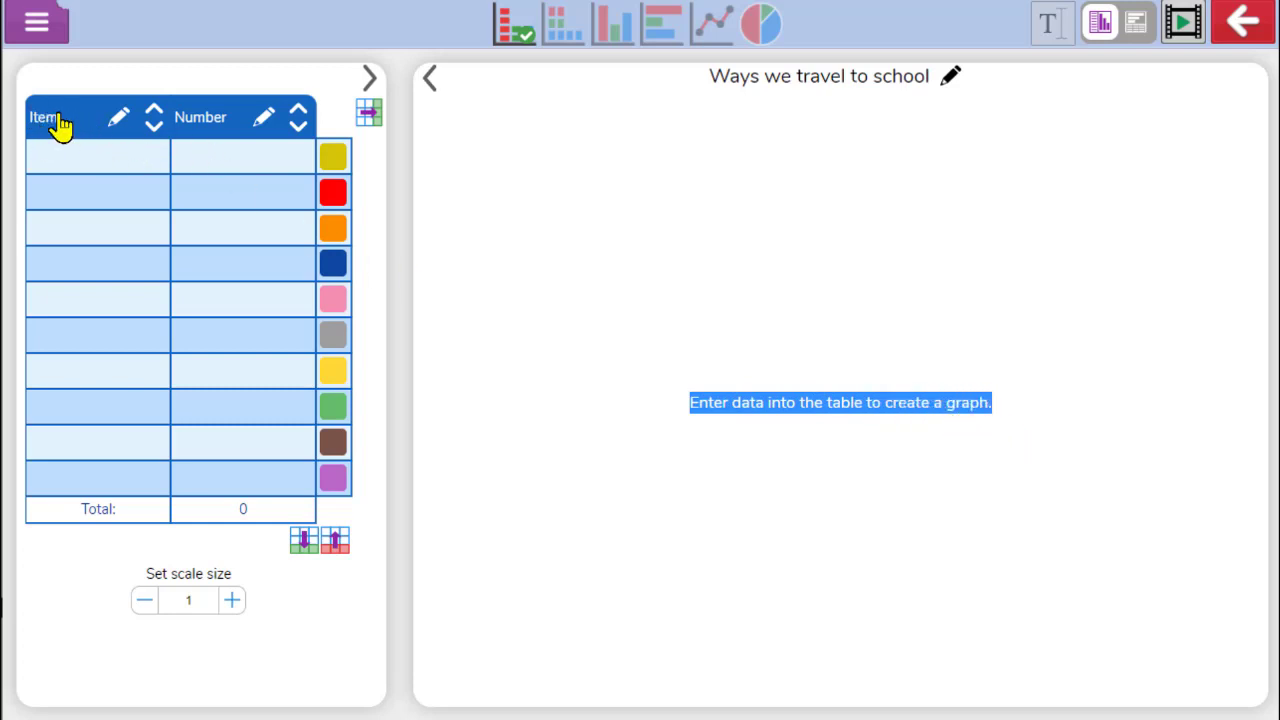
# Rename the column headings to Methods of transport and Number of children
pyautogui.click(120, 122)
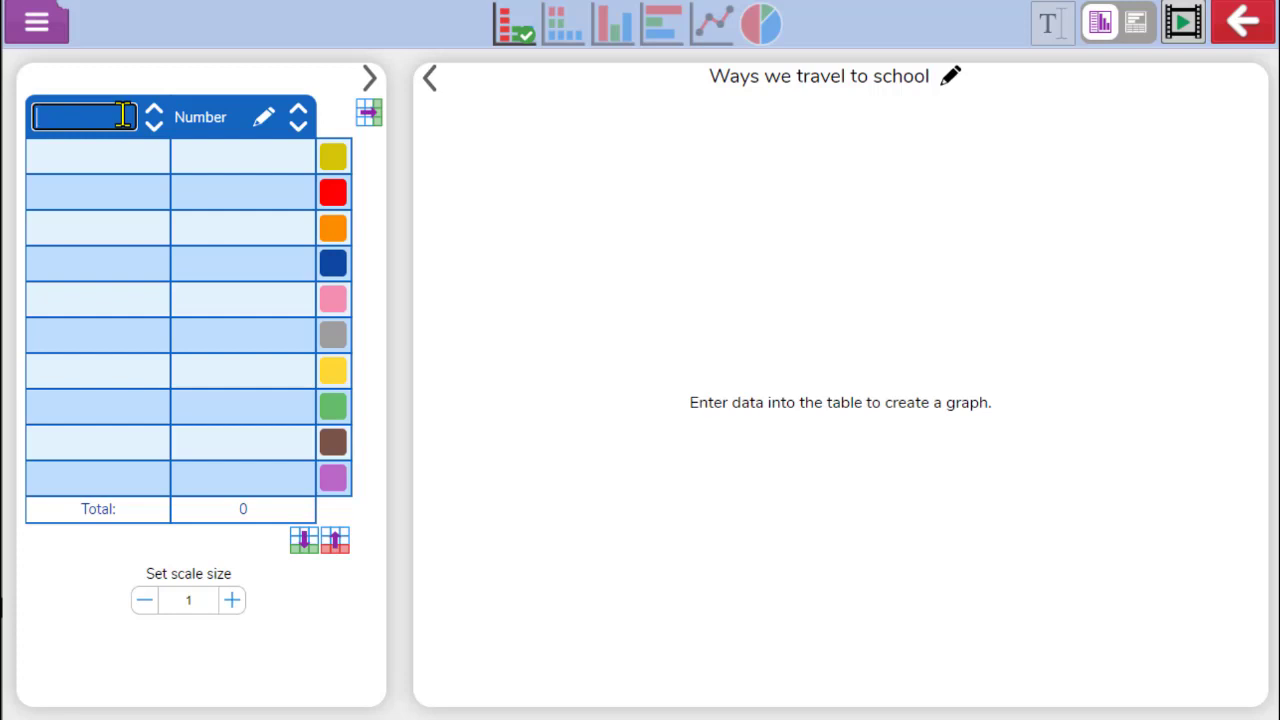
pyautogui.write('Methods of transport')
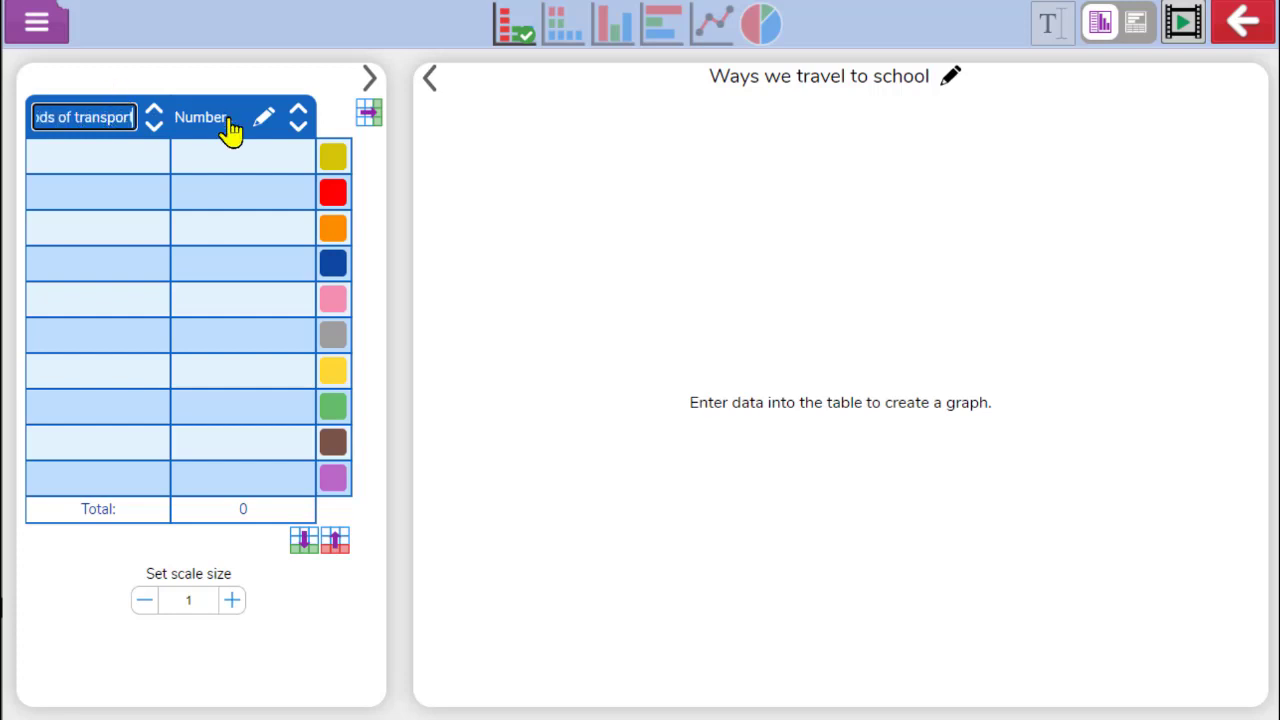
pyautogui.press('Return')
pyautogui.click(263, 133)
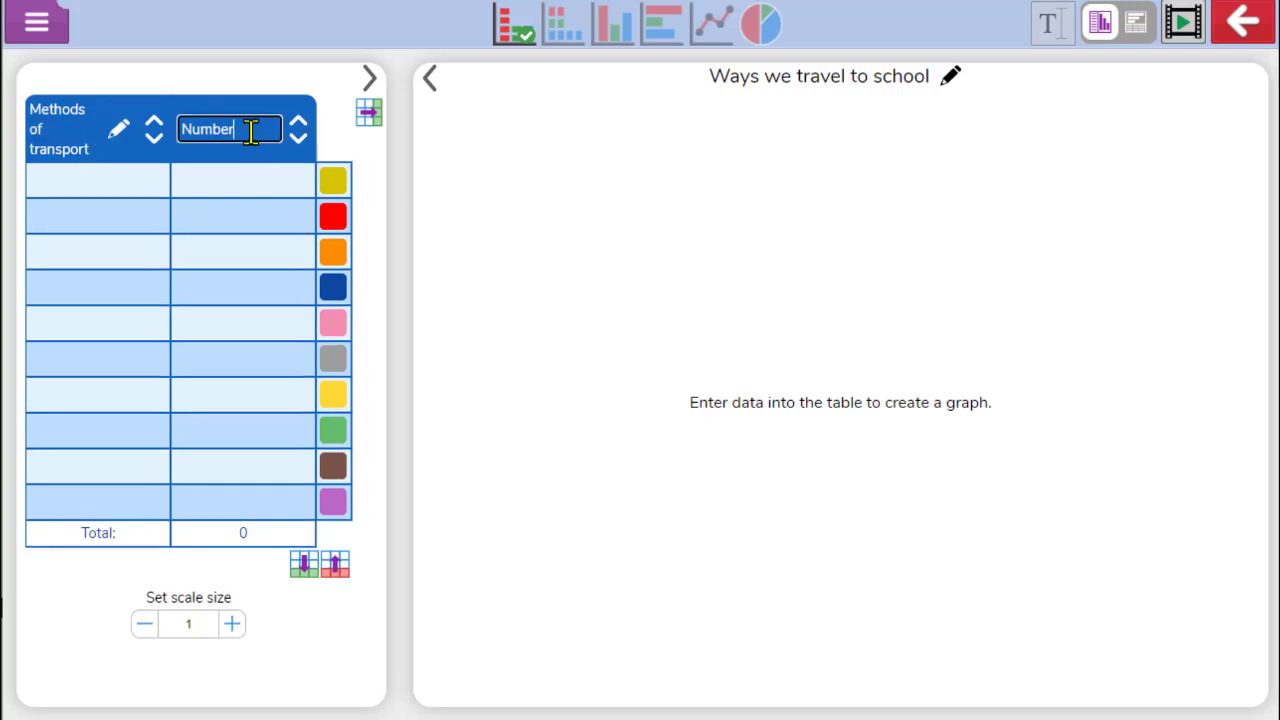
pyautogui.write('of children')
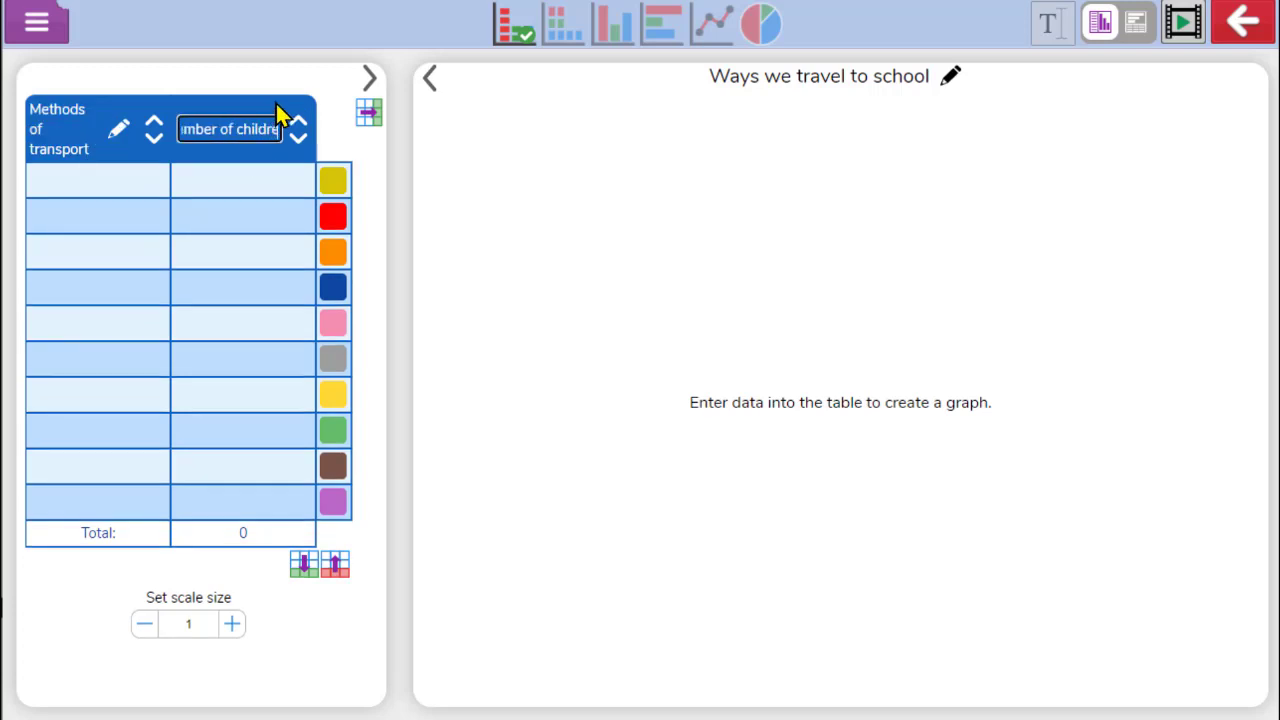
# Enter Car, Walk, Bus and Cycle as the transport methods
pyautogui.click(119, 185)
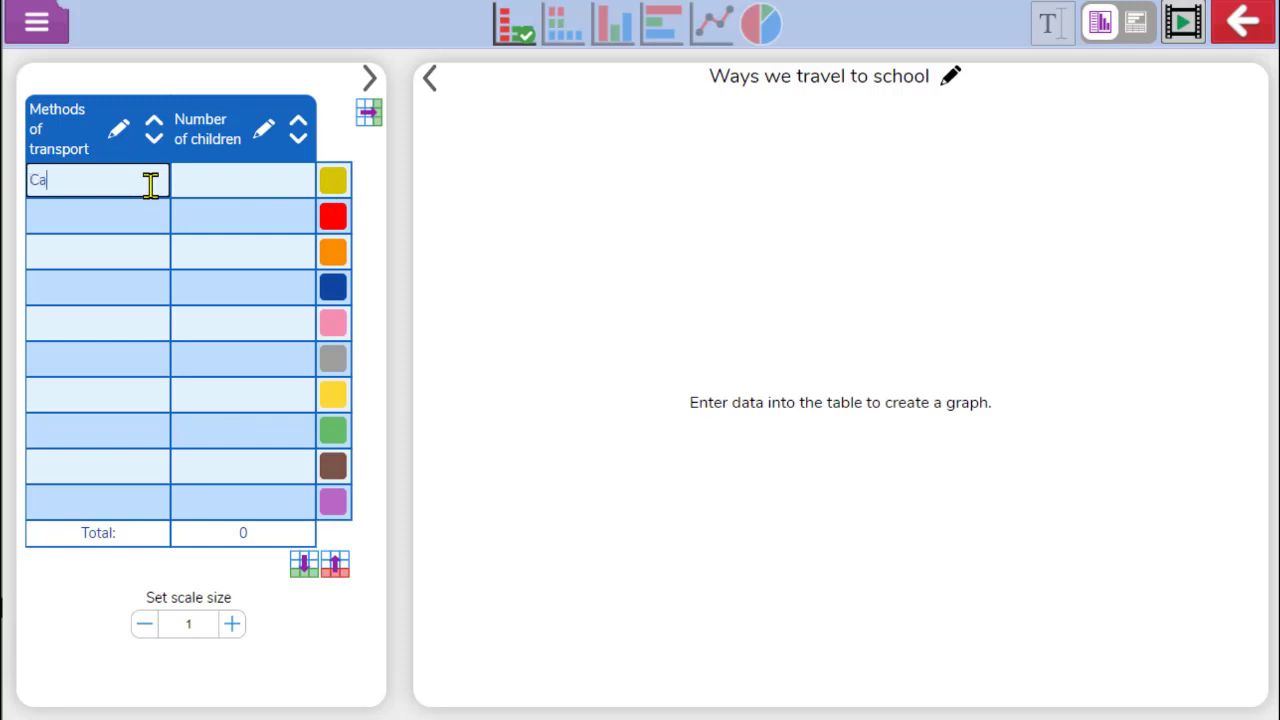
pyautogui.click(141, 216)
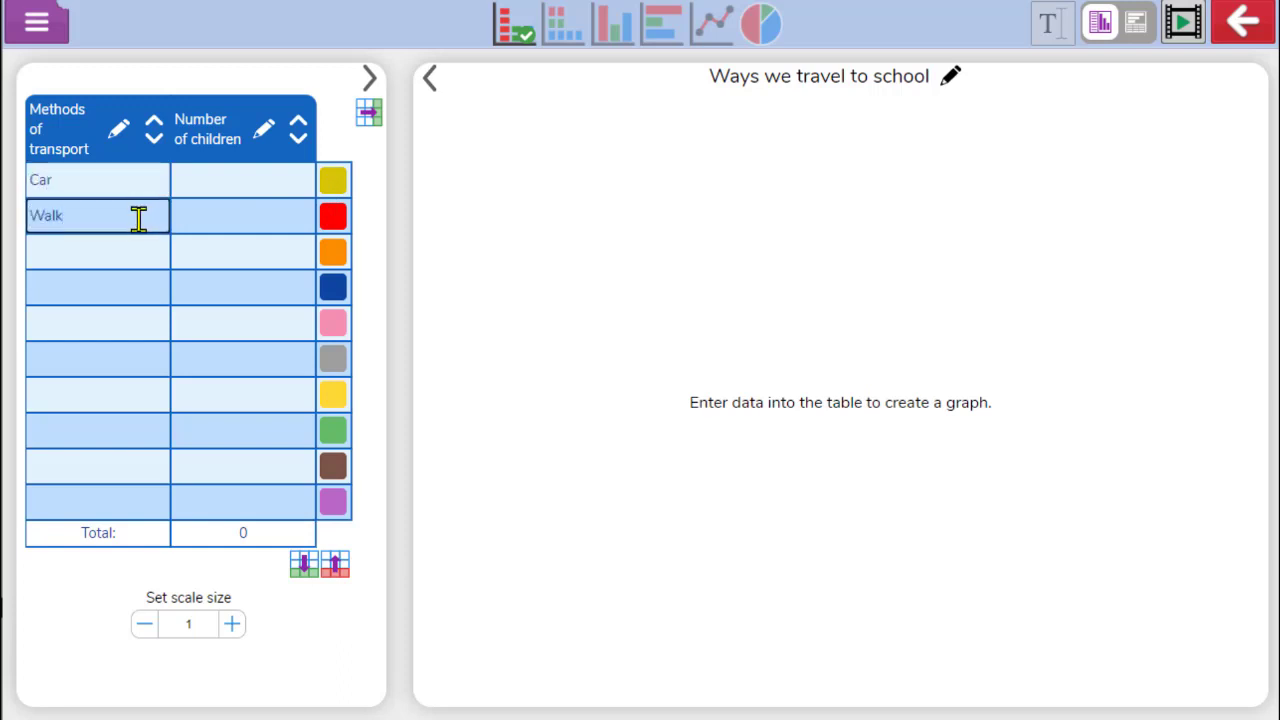
pyautogui.click(131, 252)
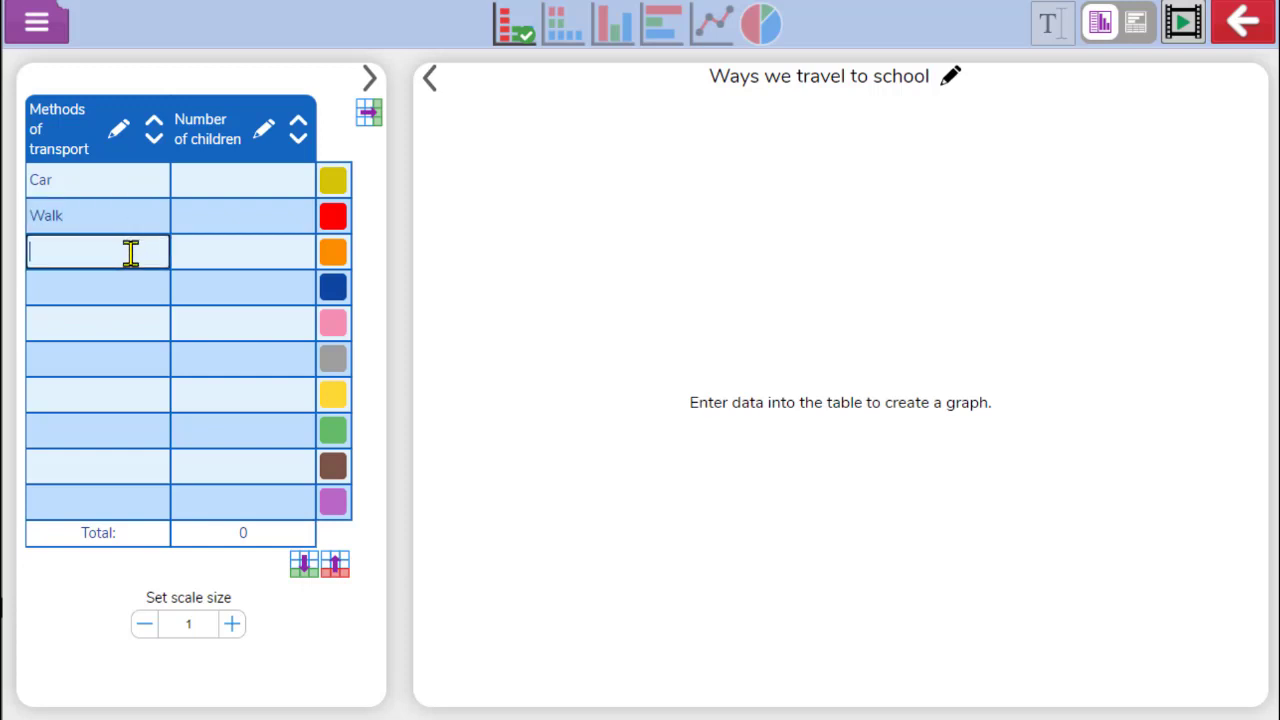
pyautogui.click(108, 281)
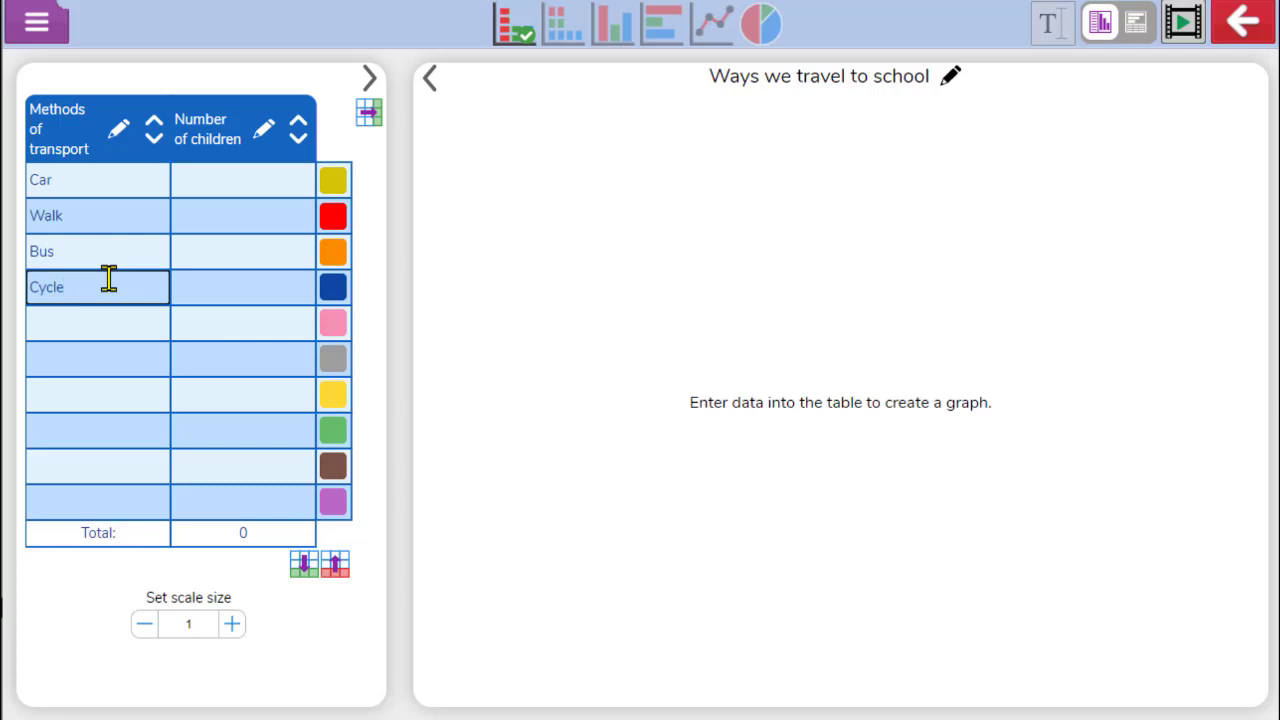
# Enter the numbers of children: 9 for Car, 8 for Walk, 7 for Bus and 3 for Cycle
pyautogui.click(196, 178)
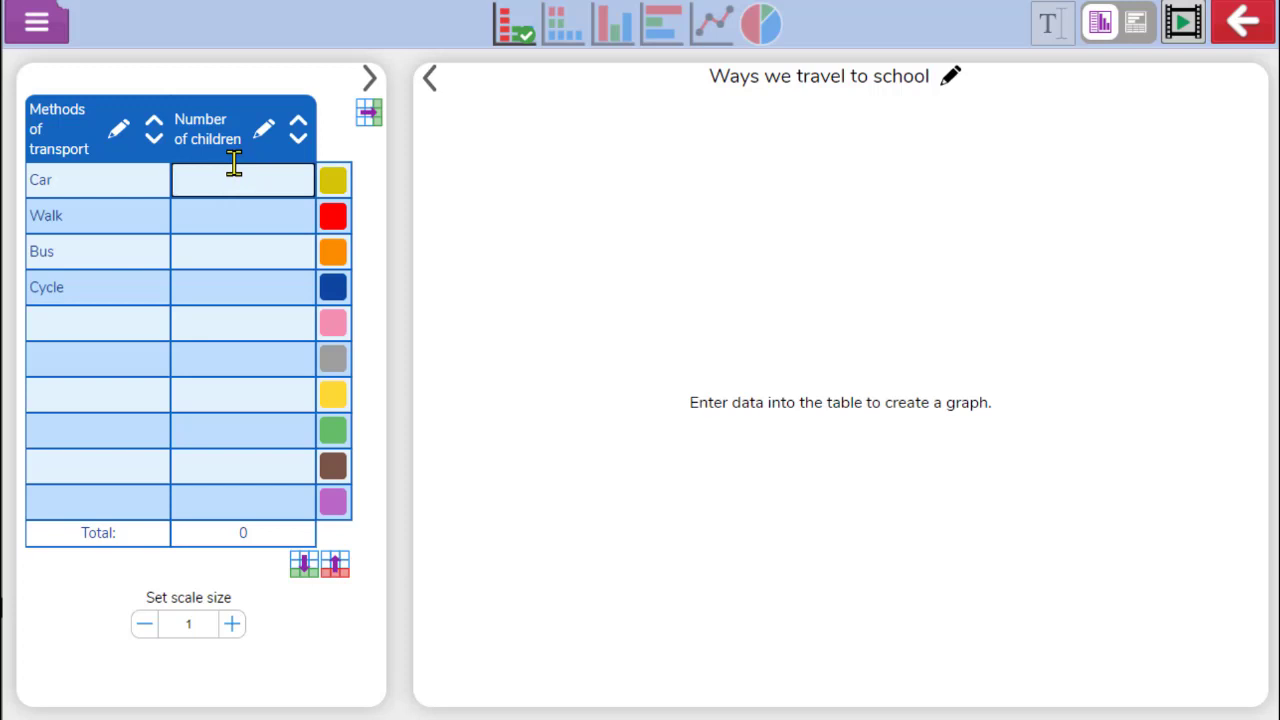
pyautogui.write('9')
pyautogui.click(213, 207)
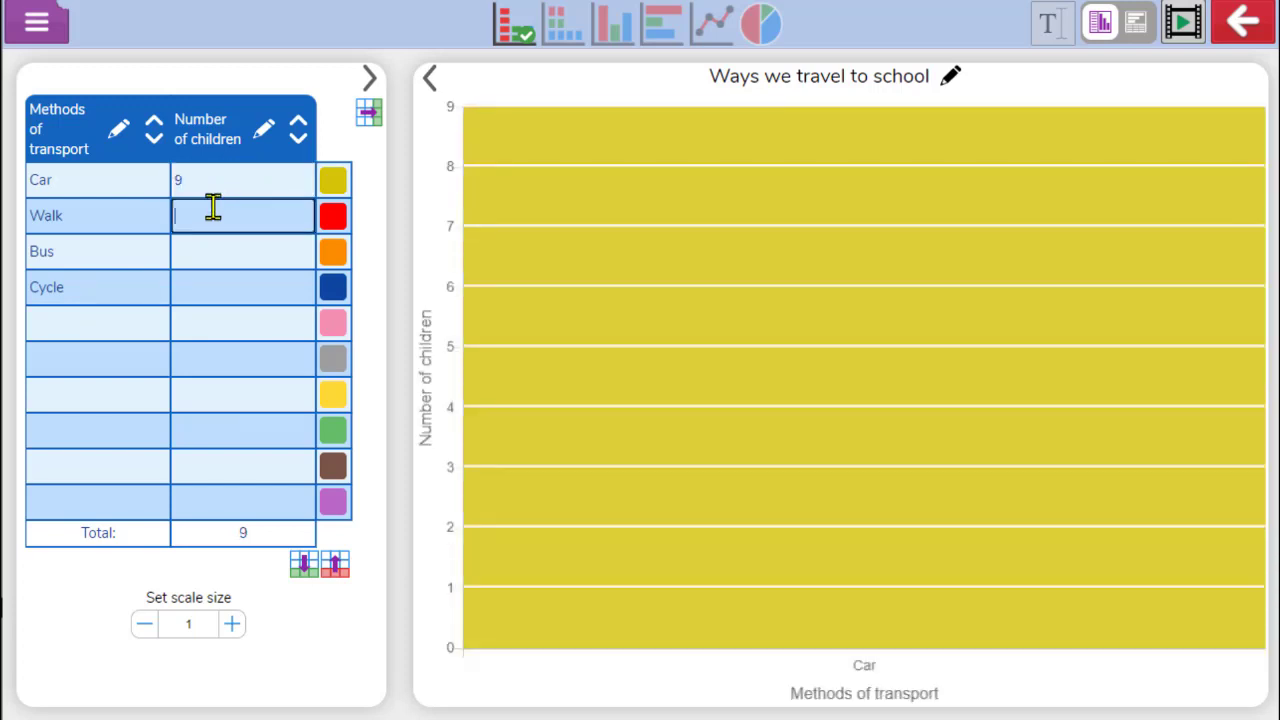
pyautogui.write('8')
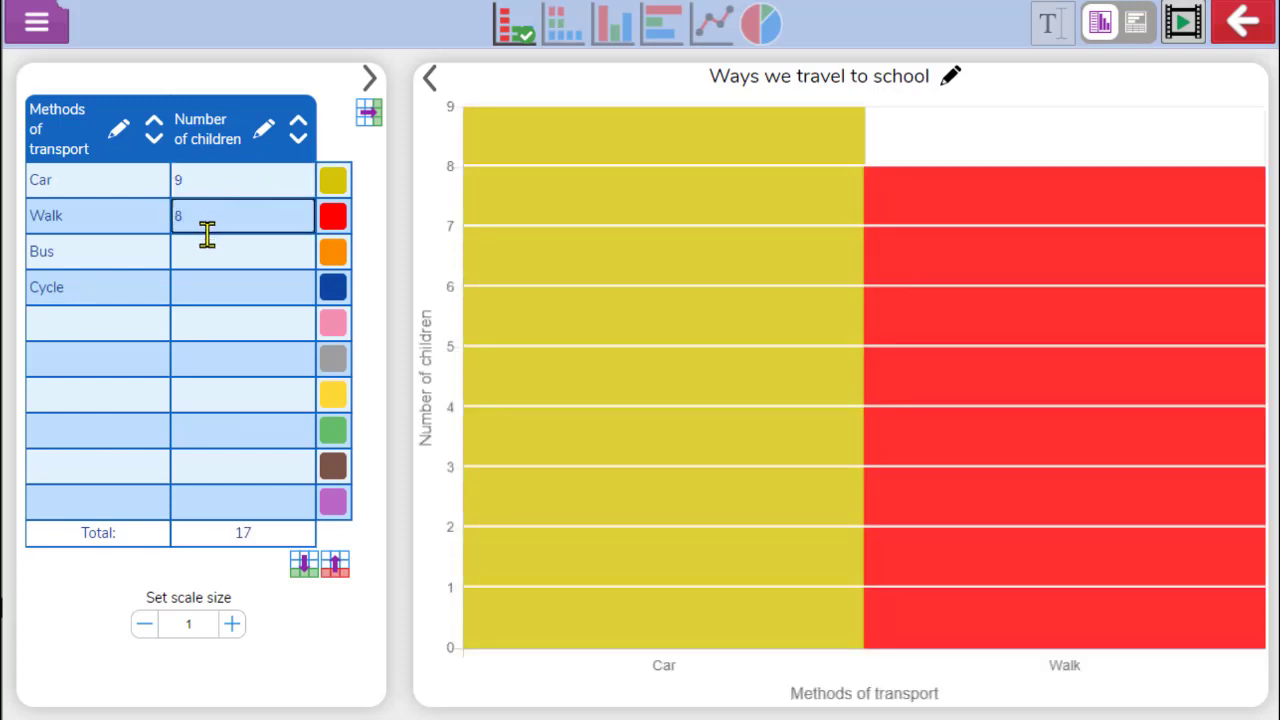
pyautogui.click(206, 250)
pyautogui.write('7')
pyautogui.click(206, 287)
pyautogui.write('3')
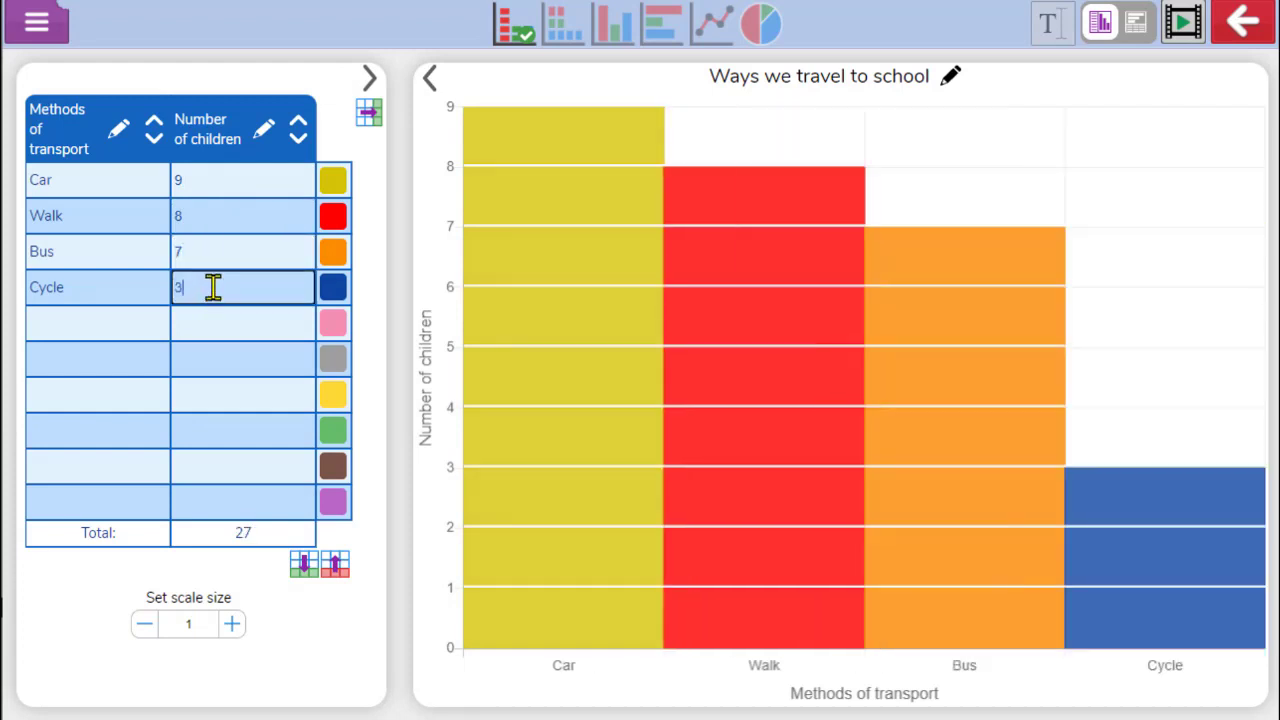
# Hover over the bars to inspect each one's value
pyautogui.moveTo(618, 188)
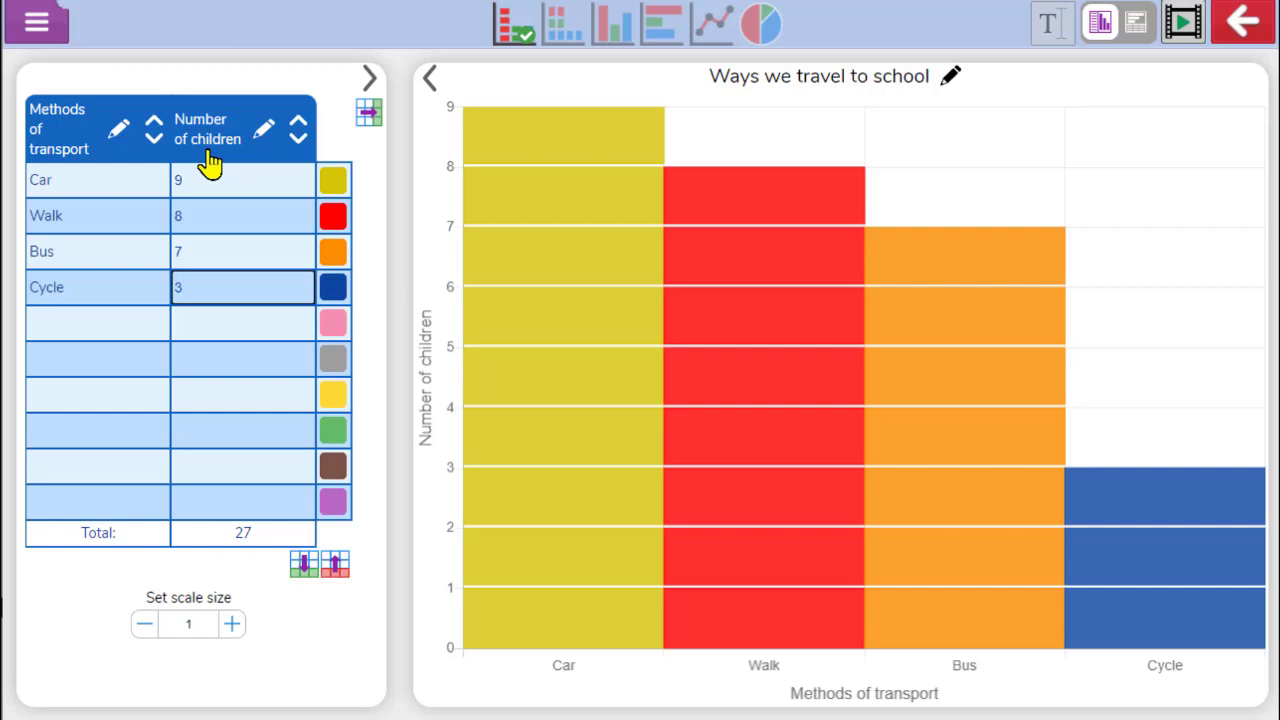
pyautogui.moveTo(574, 130)
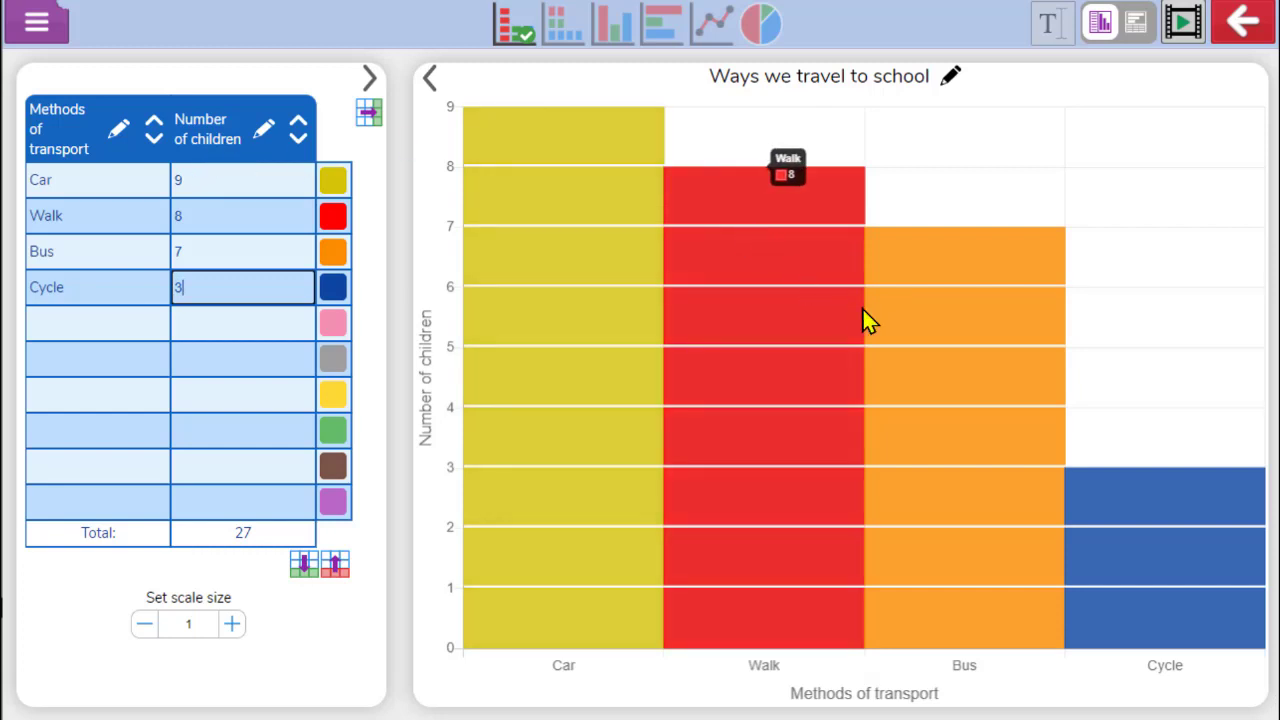
pyautogui.moveTo(950, 370)
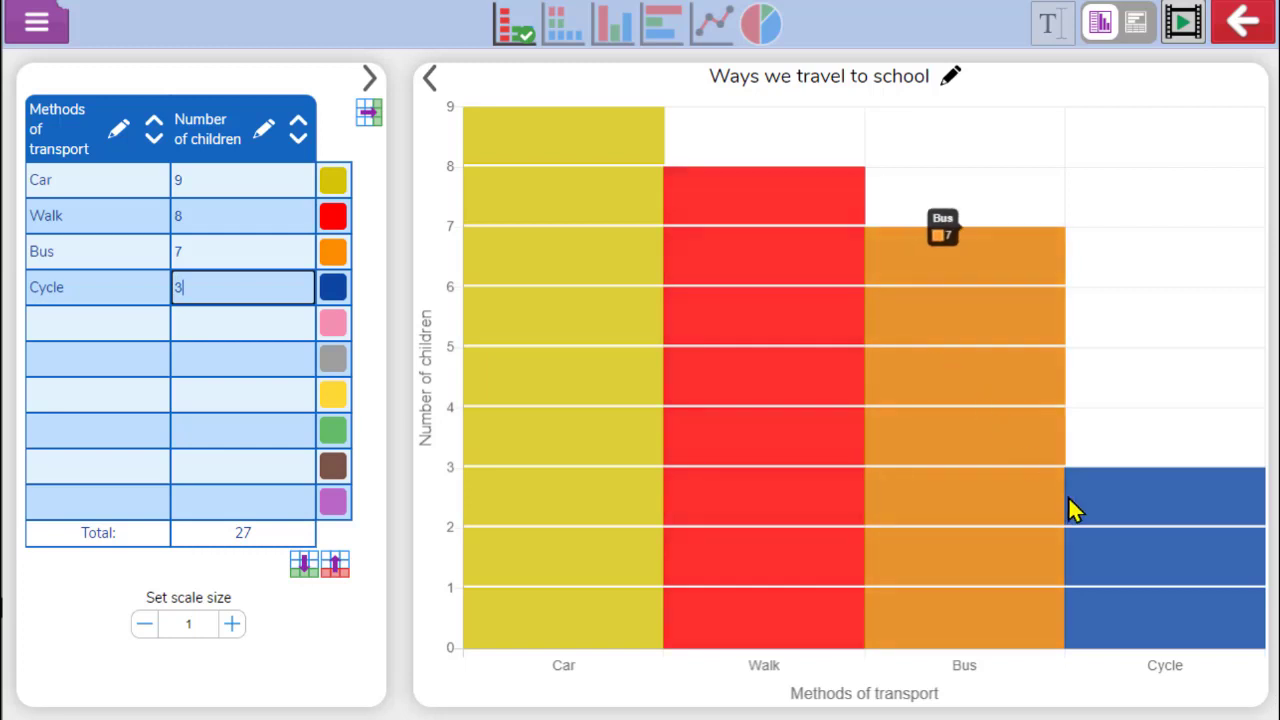
pyautogui.moveTo(1140, 510)
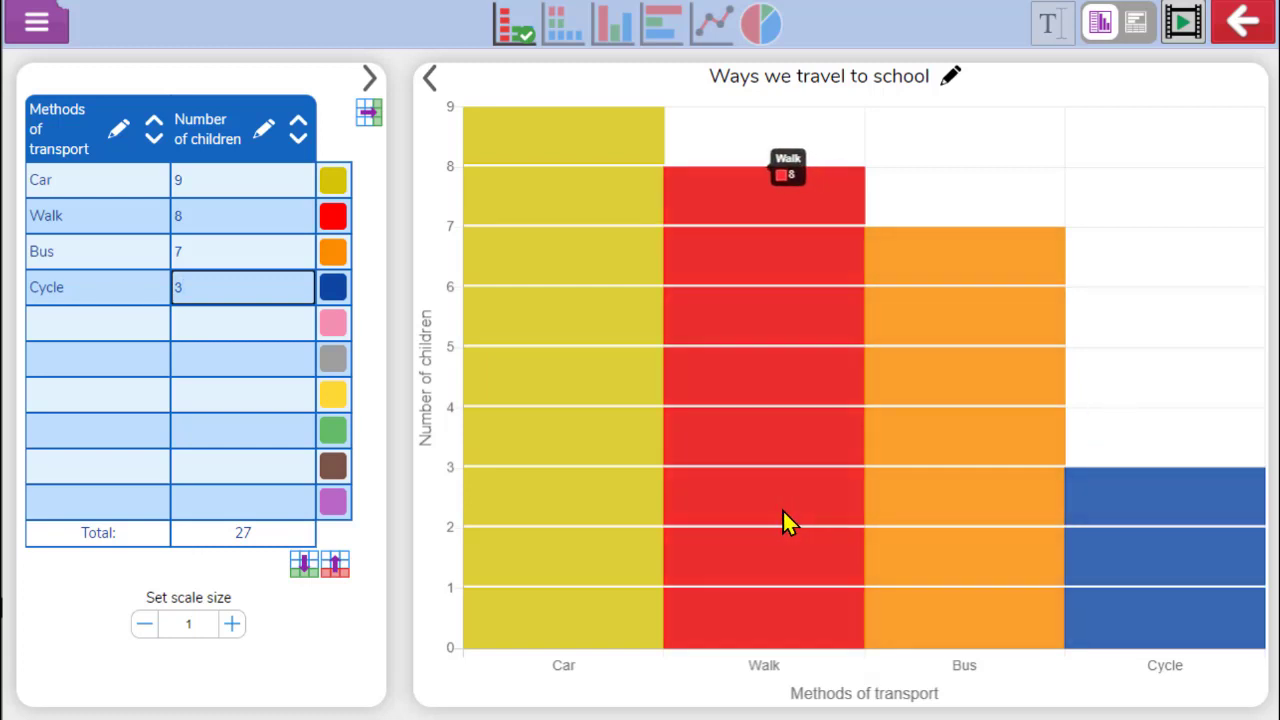
pyautogui.moveTo(580, 516)
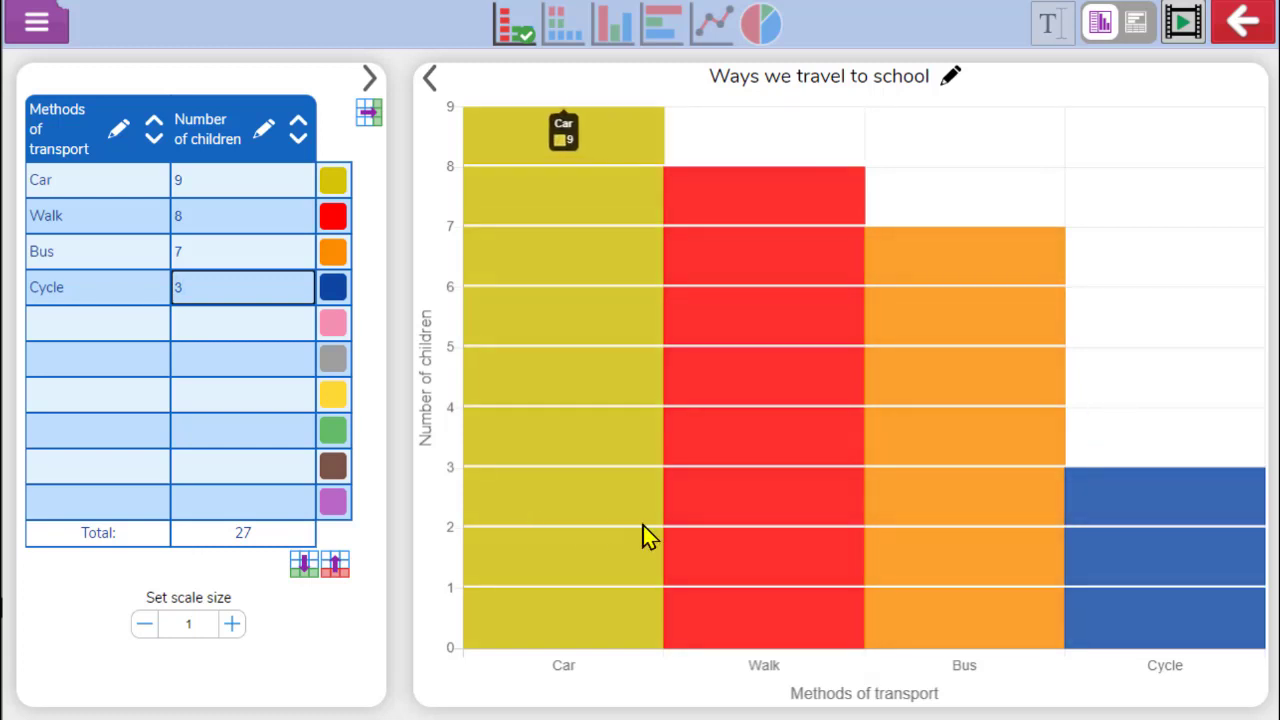
pyautogui.moveTo(1120, 540)
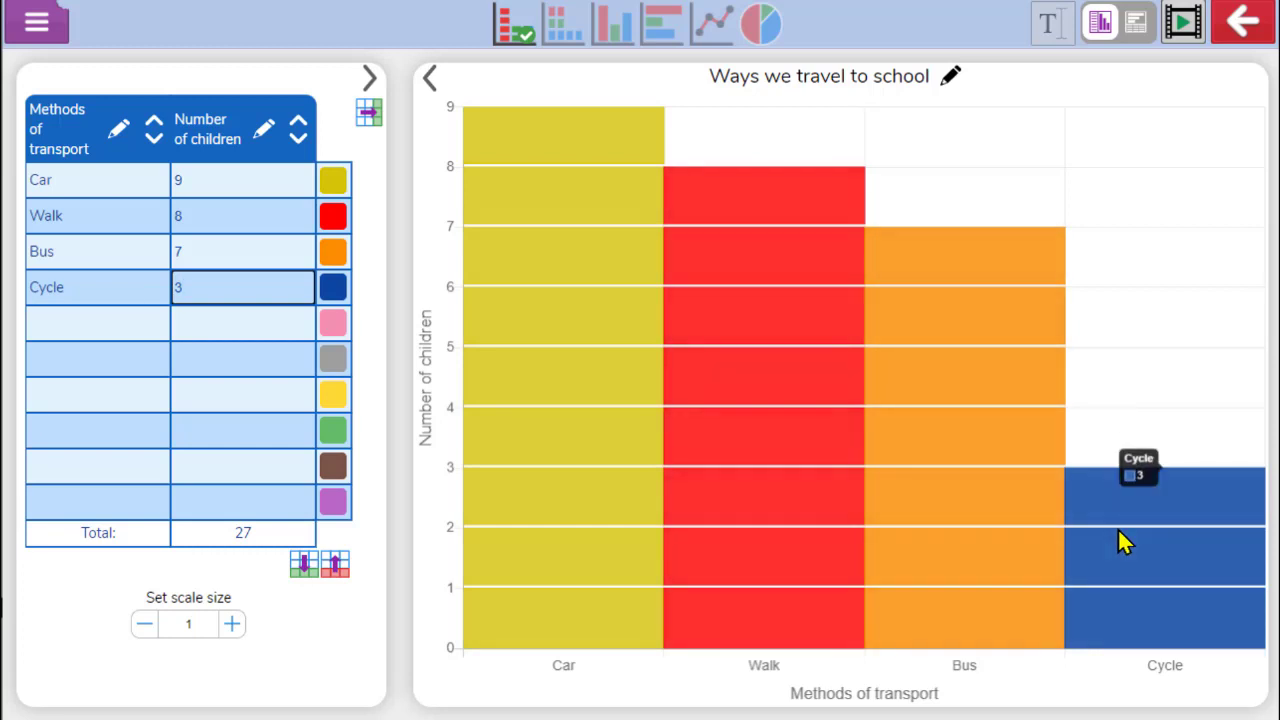
# Change the Cycle row's colour to olive green
pyautogui.click(331, 286)
pyautogui.click(332, 297)
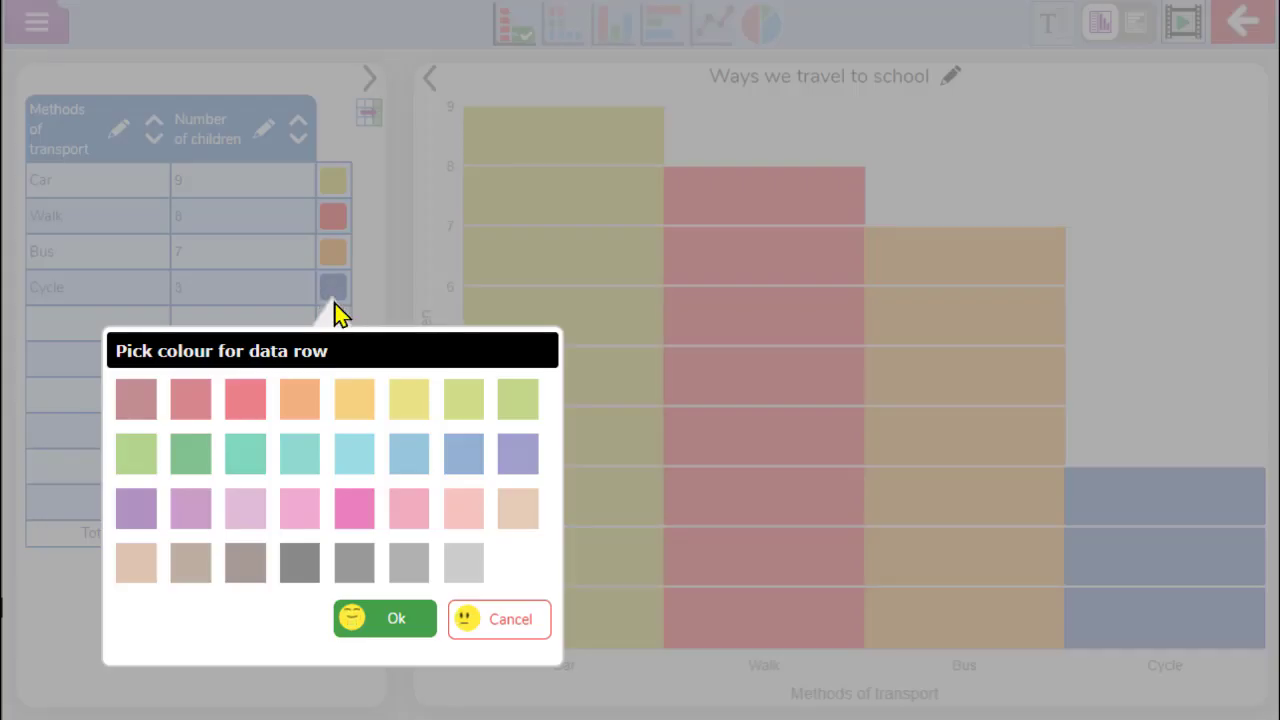
pyautogui.click(464, 402)
pyautogui.click(380, 618)
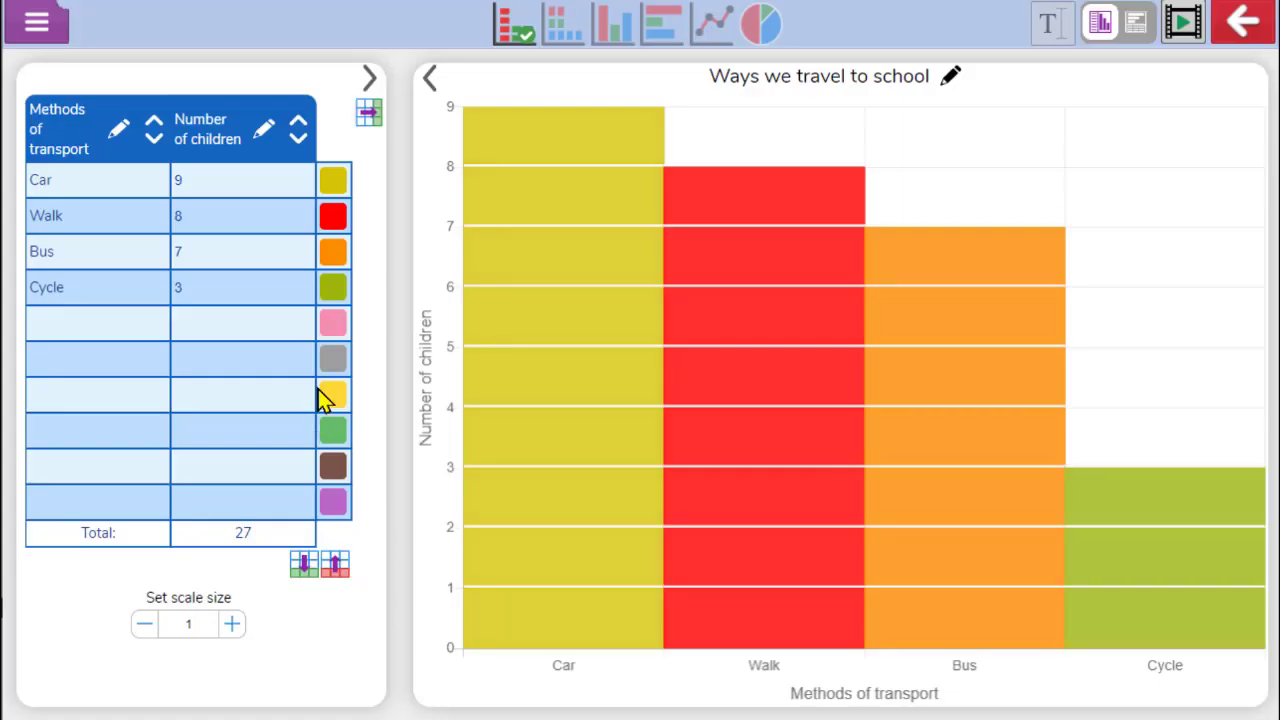
# Change the Bus row's colour to blue and the Car row's colour to purple
pyautogui.click(336, 253)
pyautogui.click(406, 420)
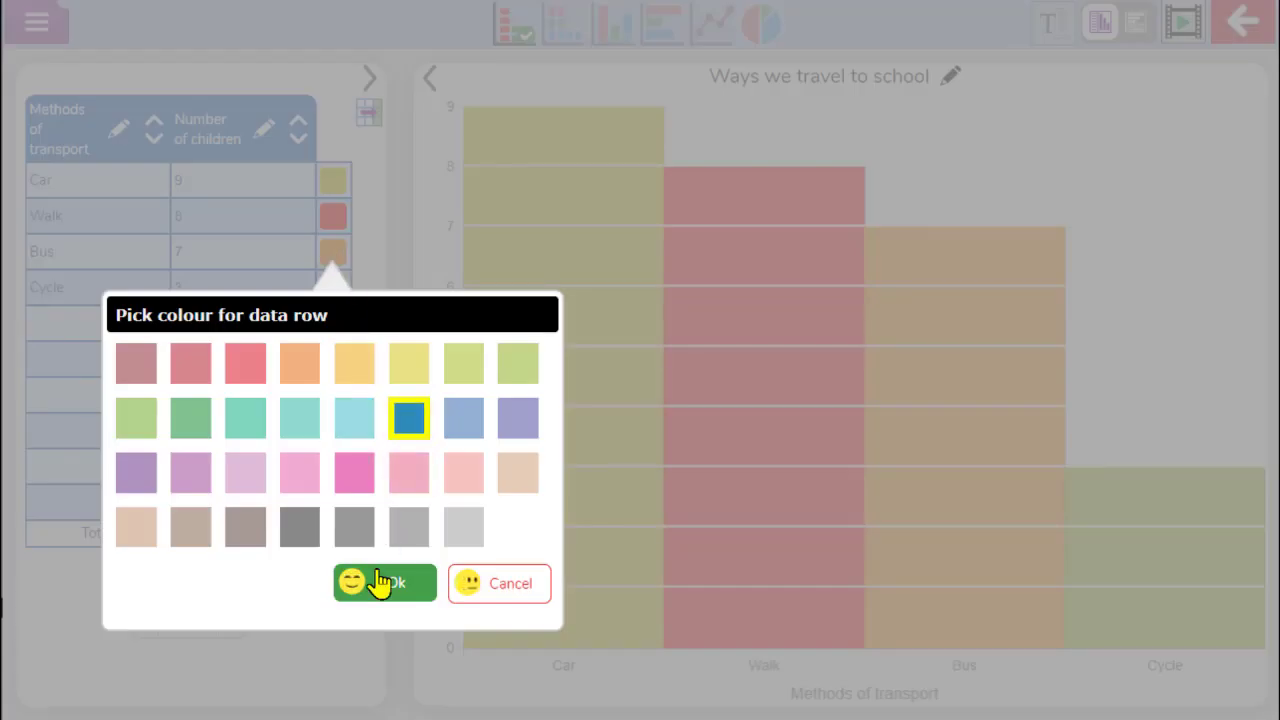
pyautogui.click(380, 583)
pyautogui.click(335, 185)
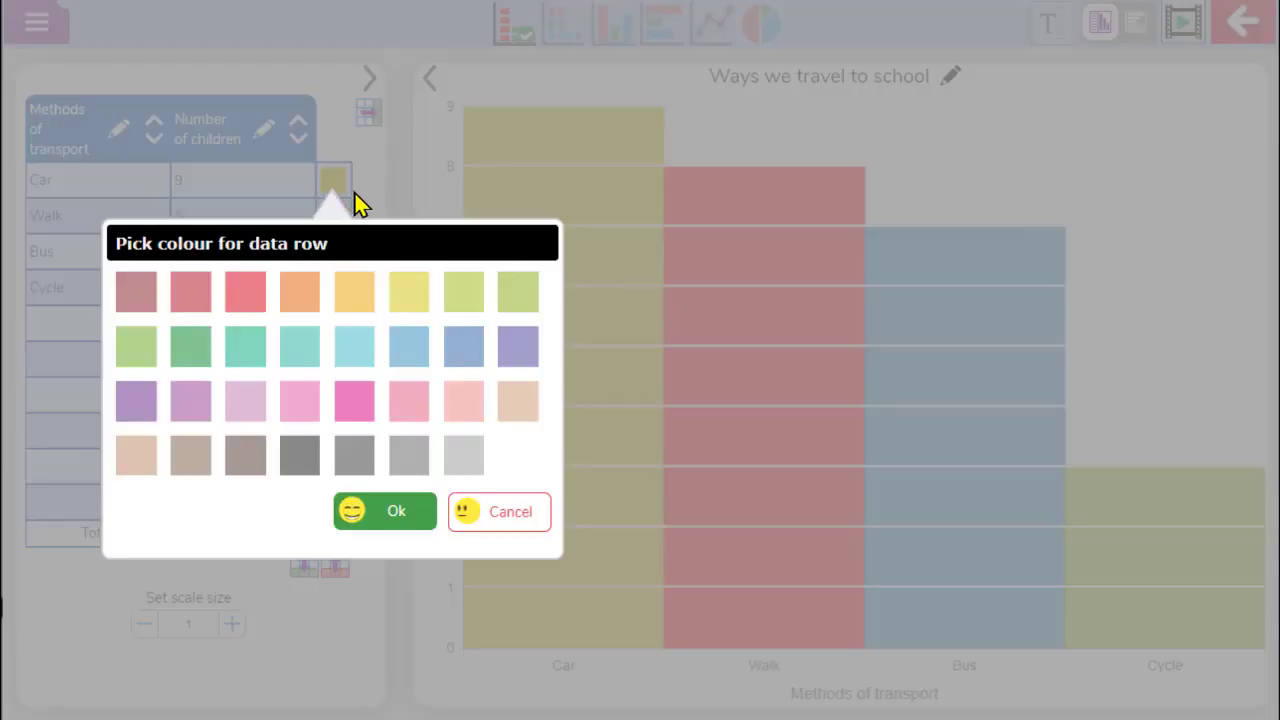
pyautogui.click(136, 400)
pyautogui.click(385, 516)
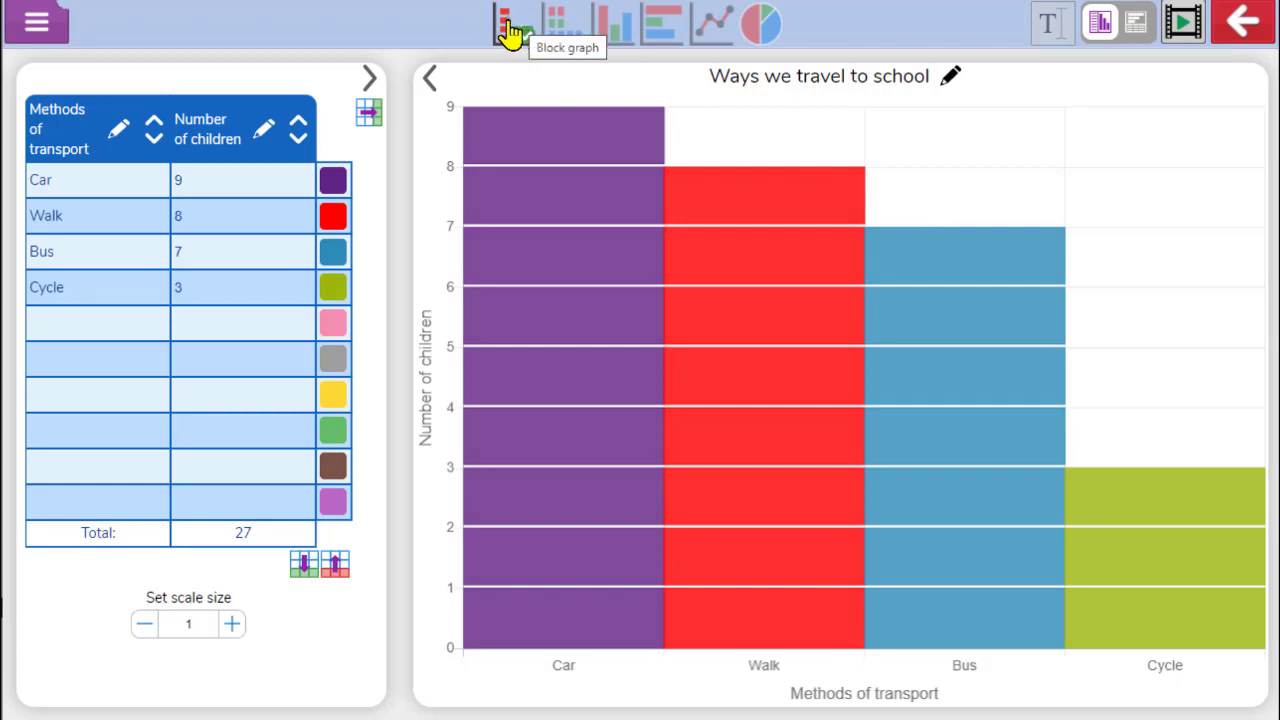
# Add the horizontal block graph view alongside the vertical one
pyautogui.click(577, 40)
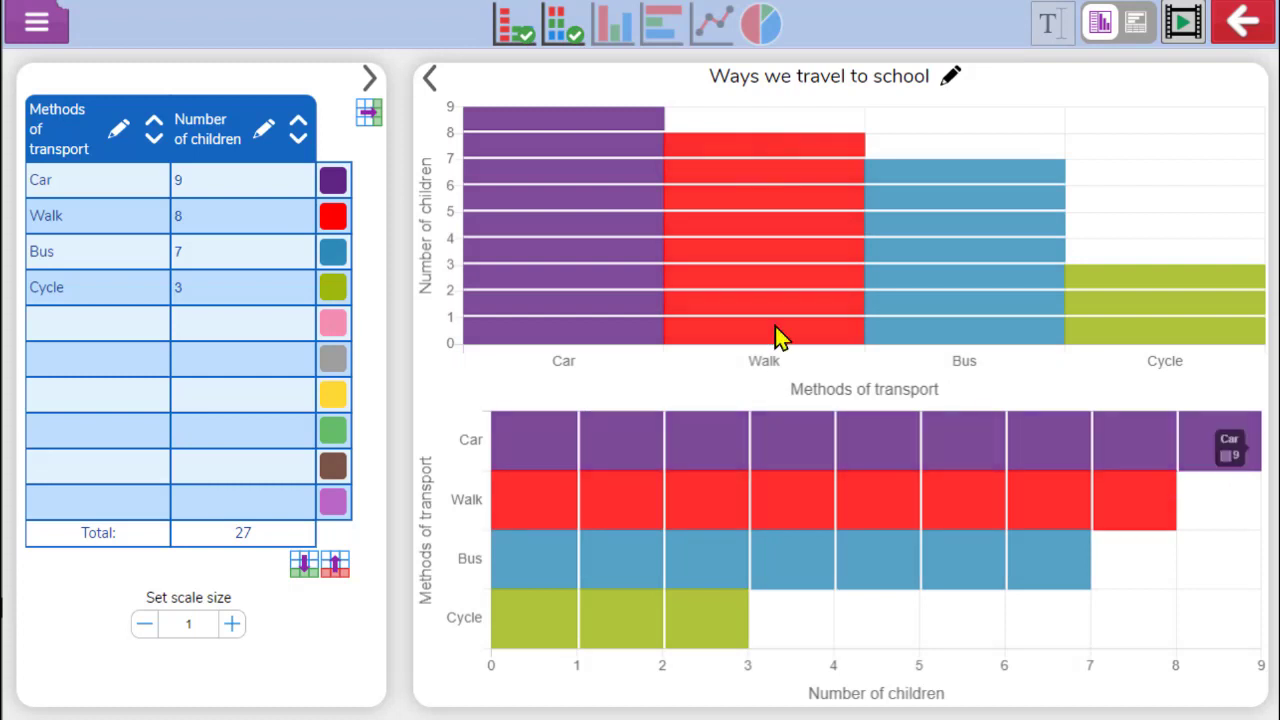
# Add the bar chart, horizontal bar chart and line graph views alongside the block graphs
pyautogui.moveTo(785, 300)
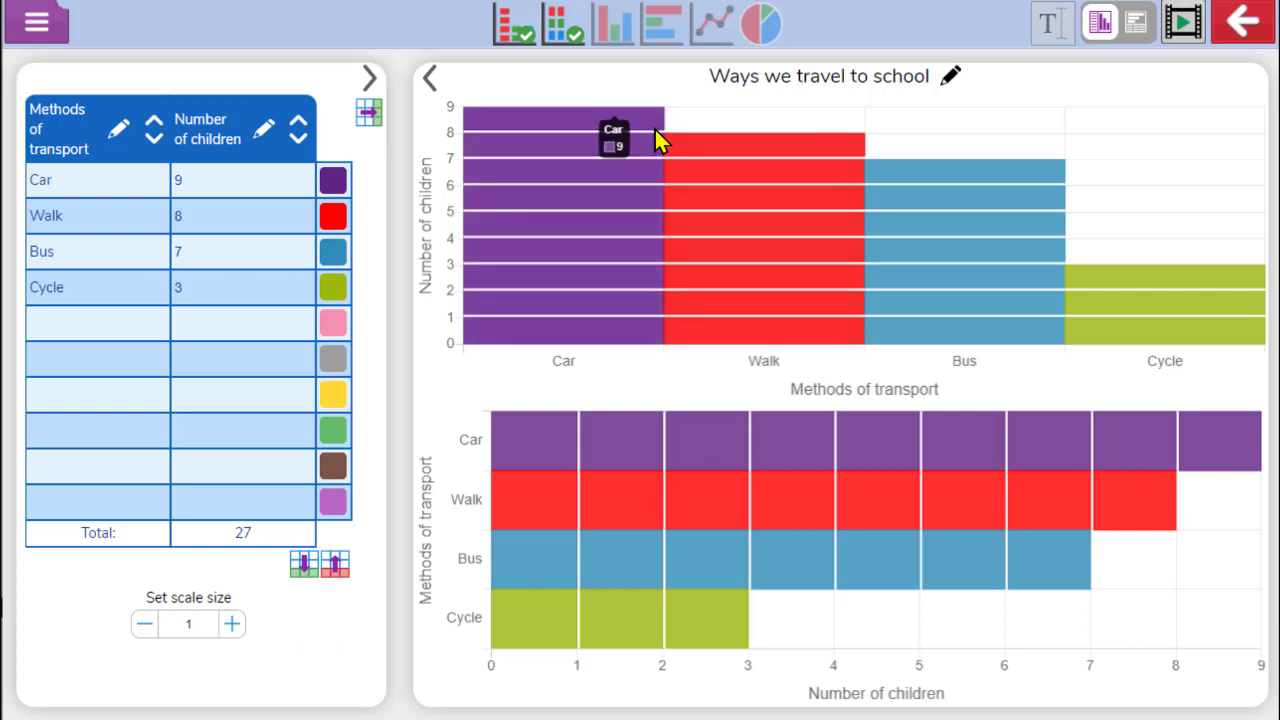
pyautogui.click(619, 30)
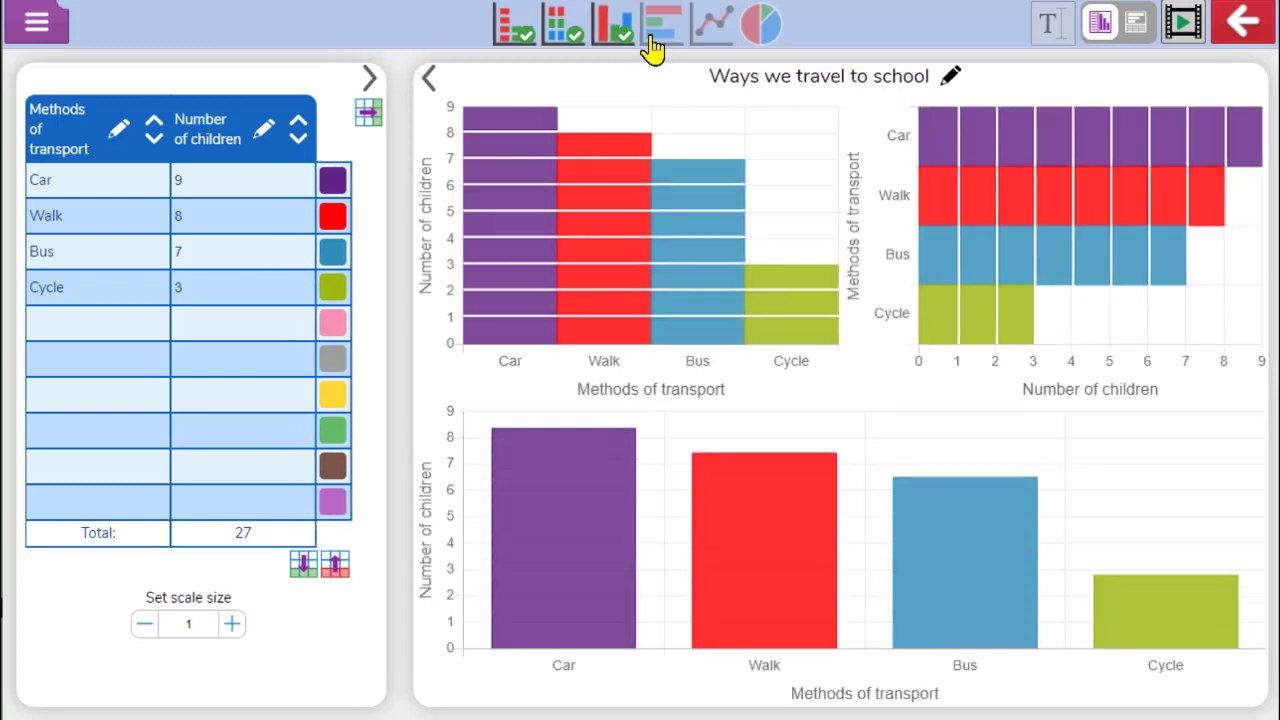
pyautogui.click(663, 45)
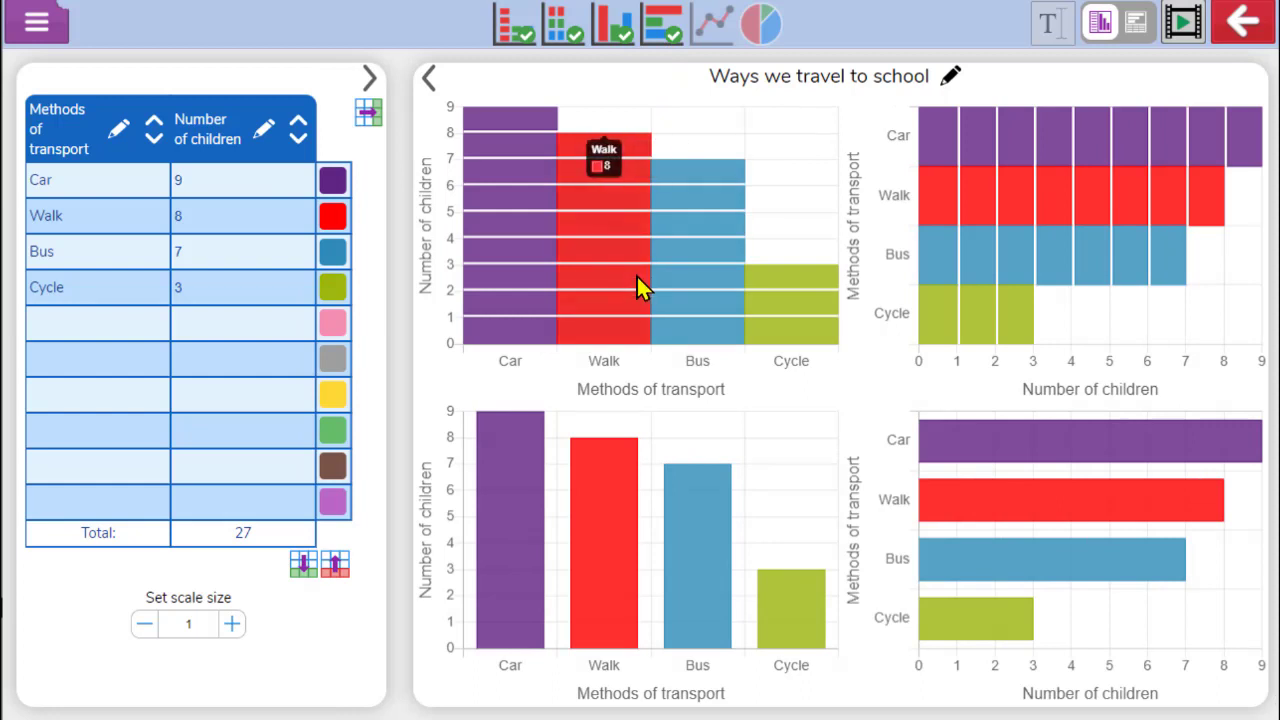
pyautogui.click(719, 45)
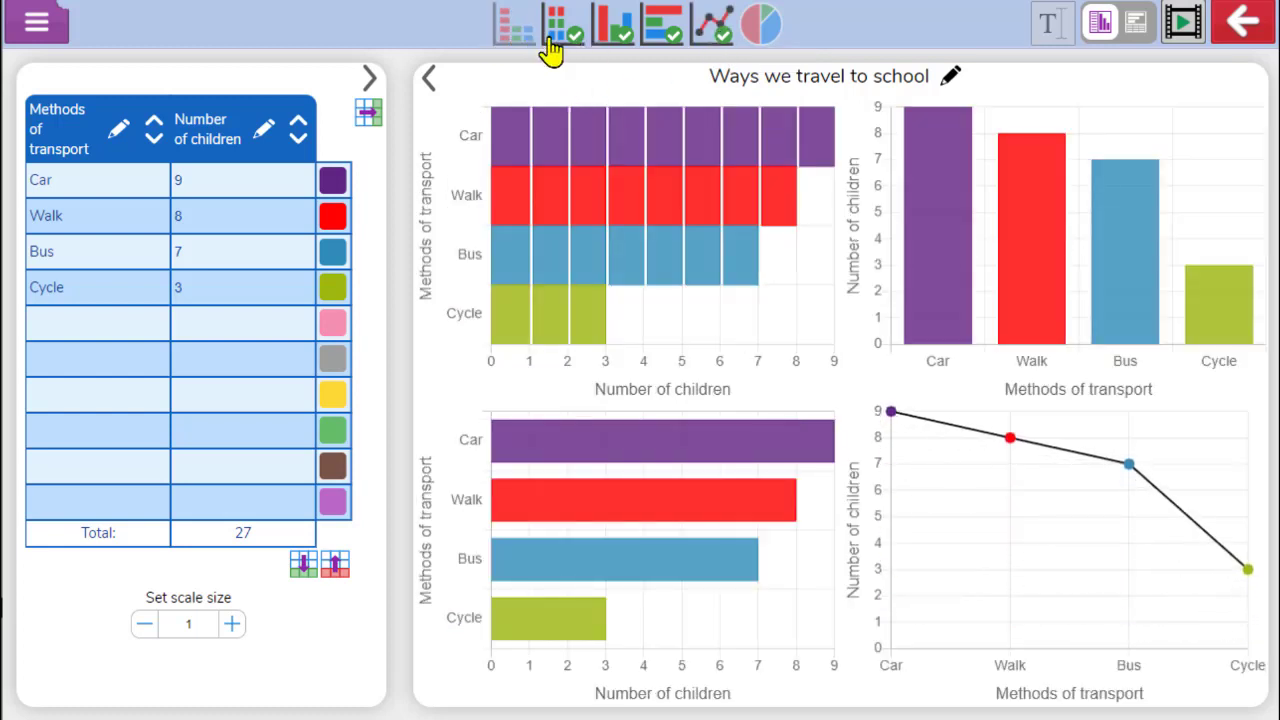
# Reduce the display to the horizontal block graph and add the pie chart view
pyautogui.click(614, 42)
pyautogui.click(660, 35)
pyautogui.click(710, 30)
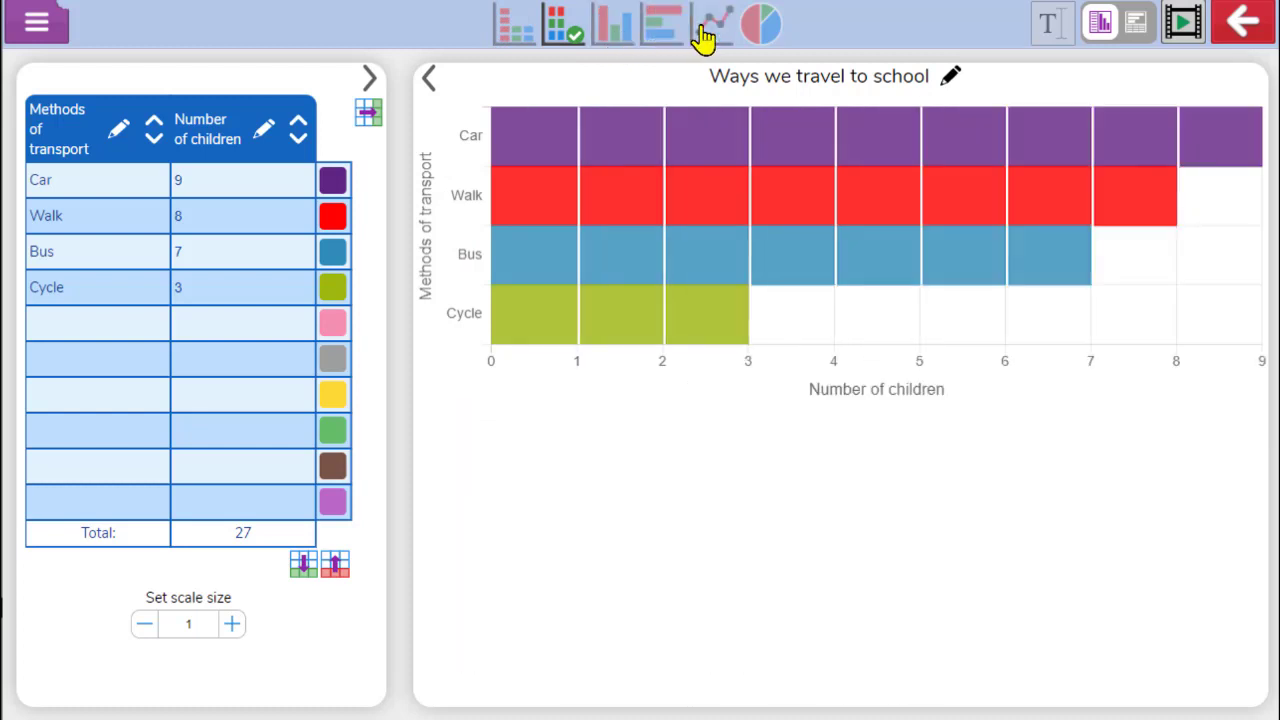
pyautogui.click(762, 36)
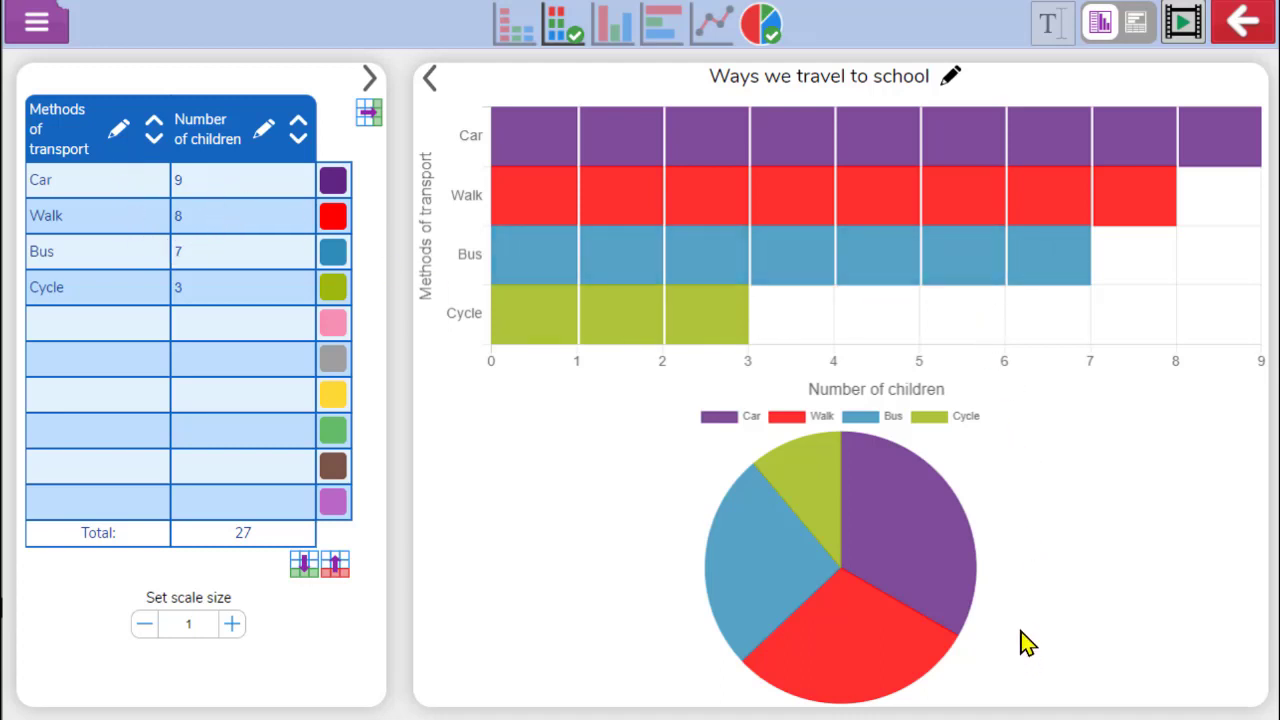
# Switch the display to show only the vertical bar chart
pyautogui.click(563, 42)
pyautogui.click(607, 37)
pyautogui.click(757, 32)
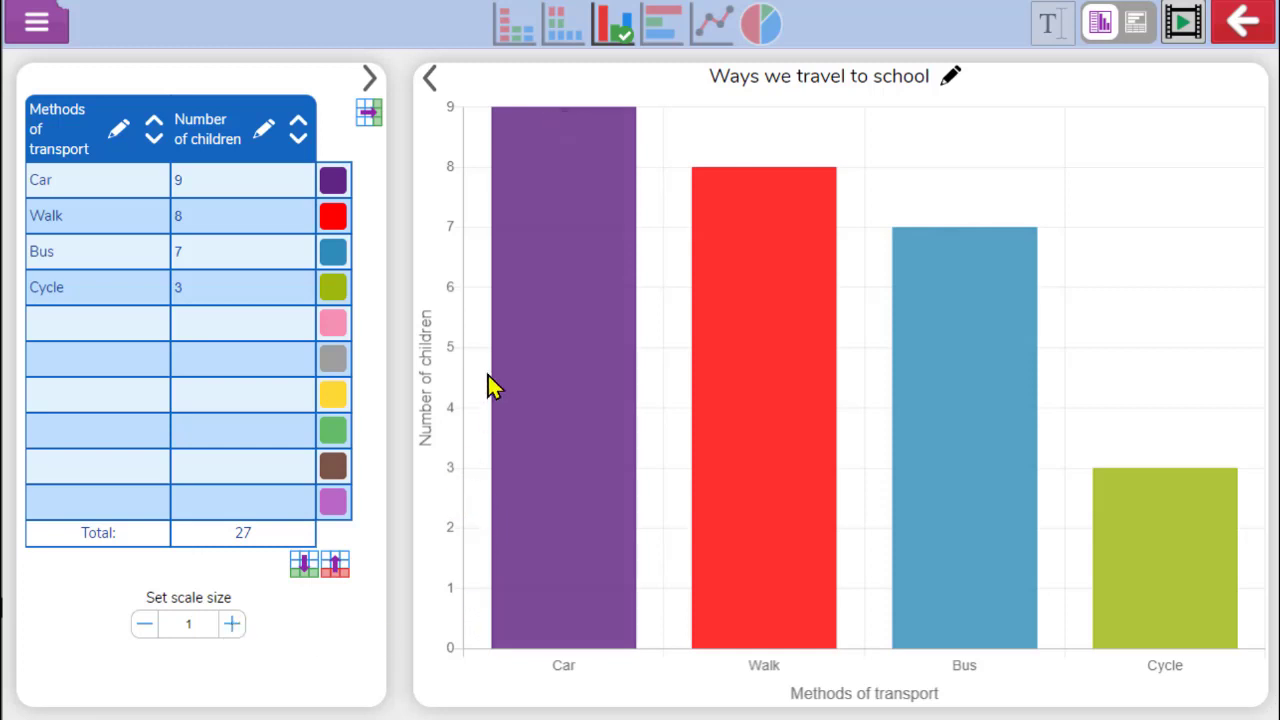
# Raise the scale size step by step up to 5, then lower it back to 1
pyautogui.click(232, 624)
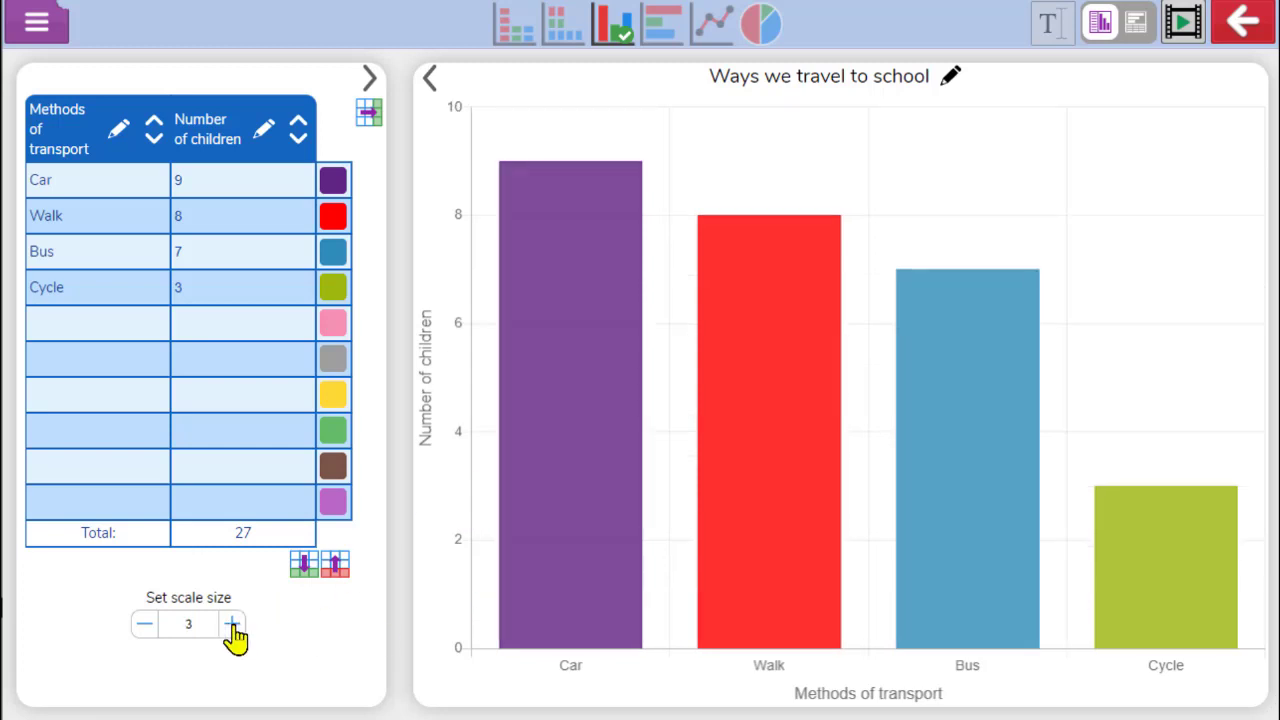
pyautogui.click(232, 624)
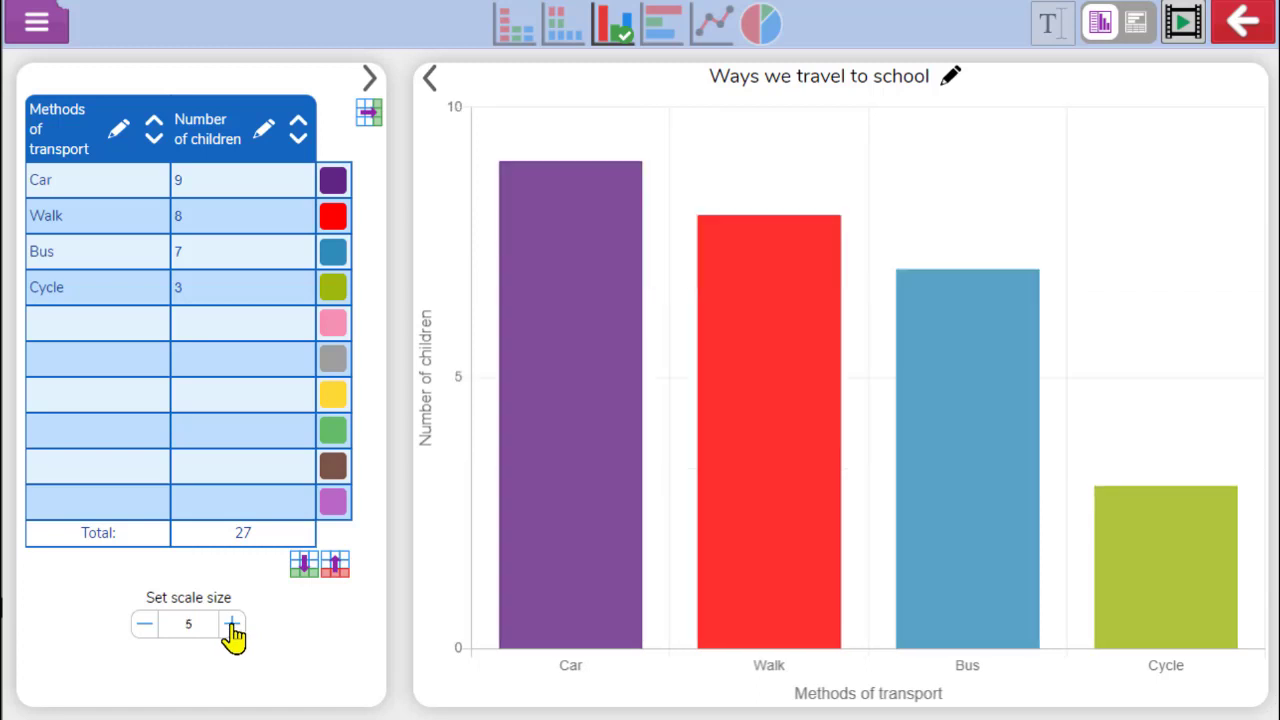
pyautogui.click(145, 625)
pyautogui.click(145, 625)
pyautogui.click(145, 625)
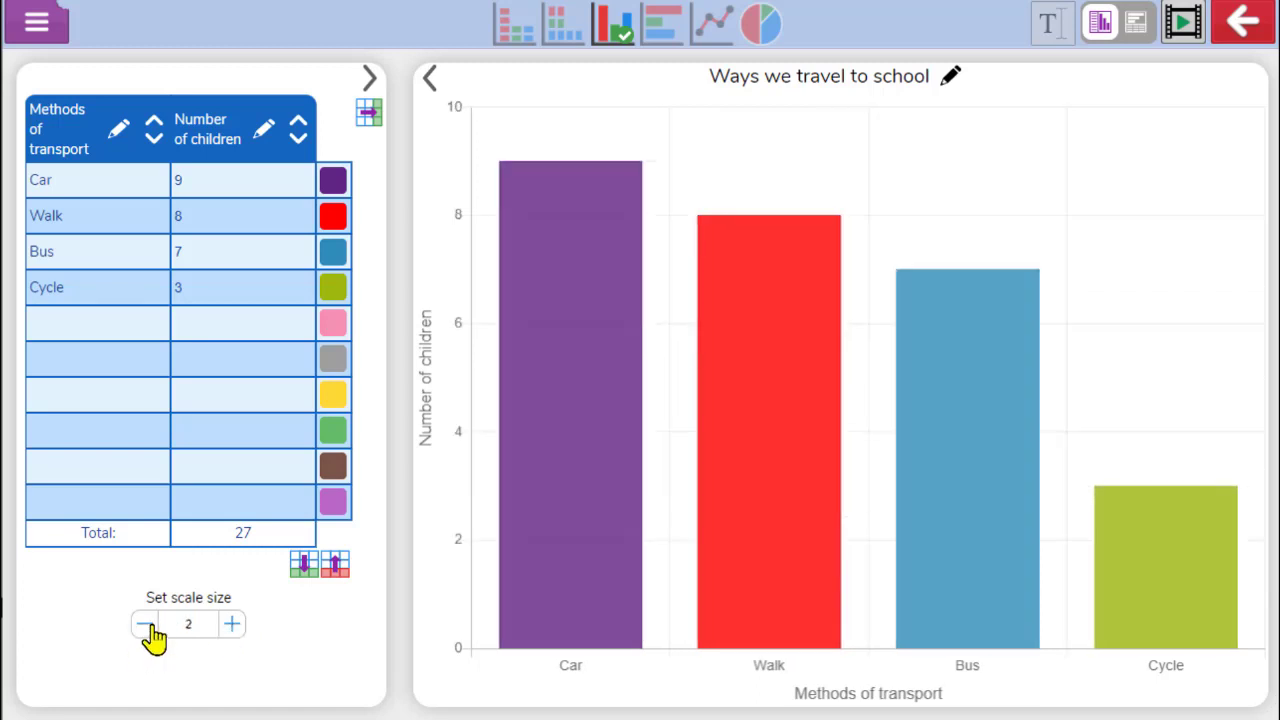
pyautogui.click(145, 625)
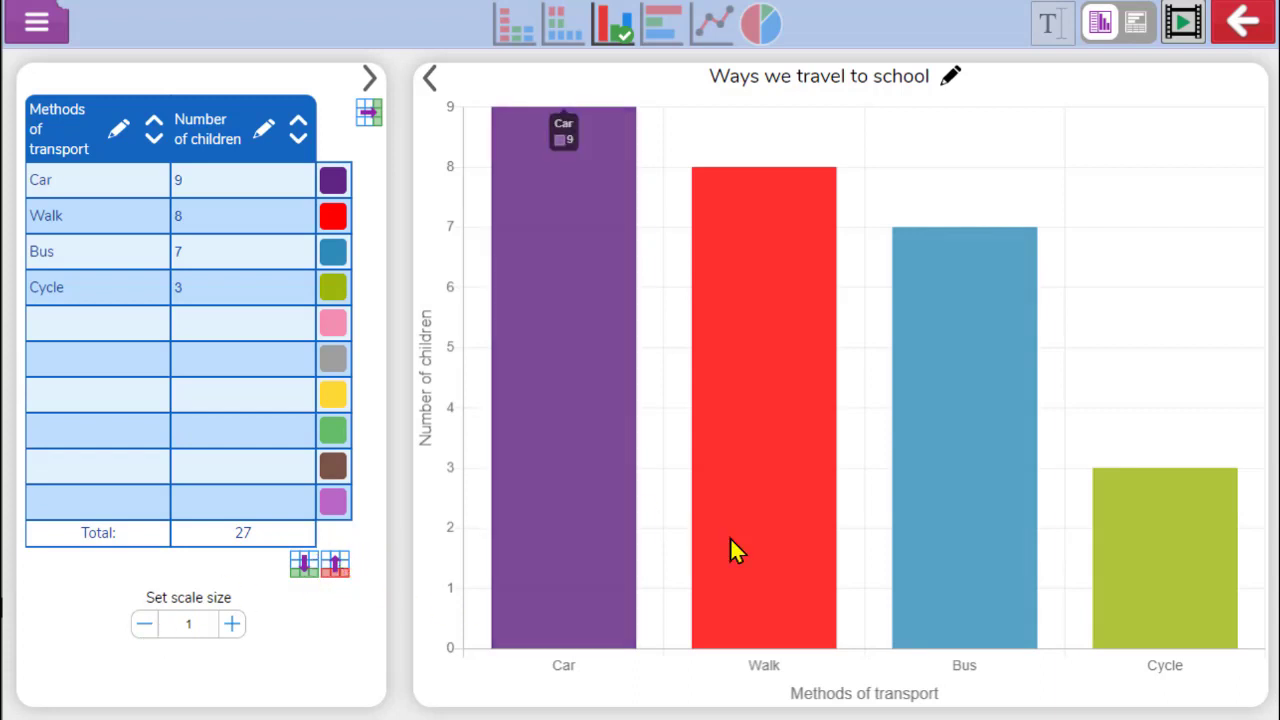
# Remove empty rows from the data table, then add a row back
pyautogui.click(338, 565)
pyautogui.click(336, 530)
pyautogui.click(304, 495)
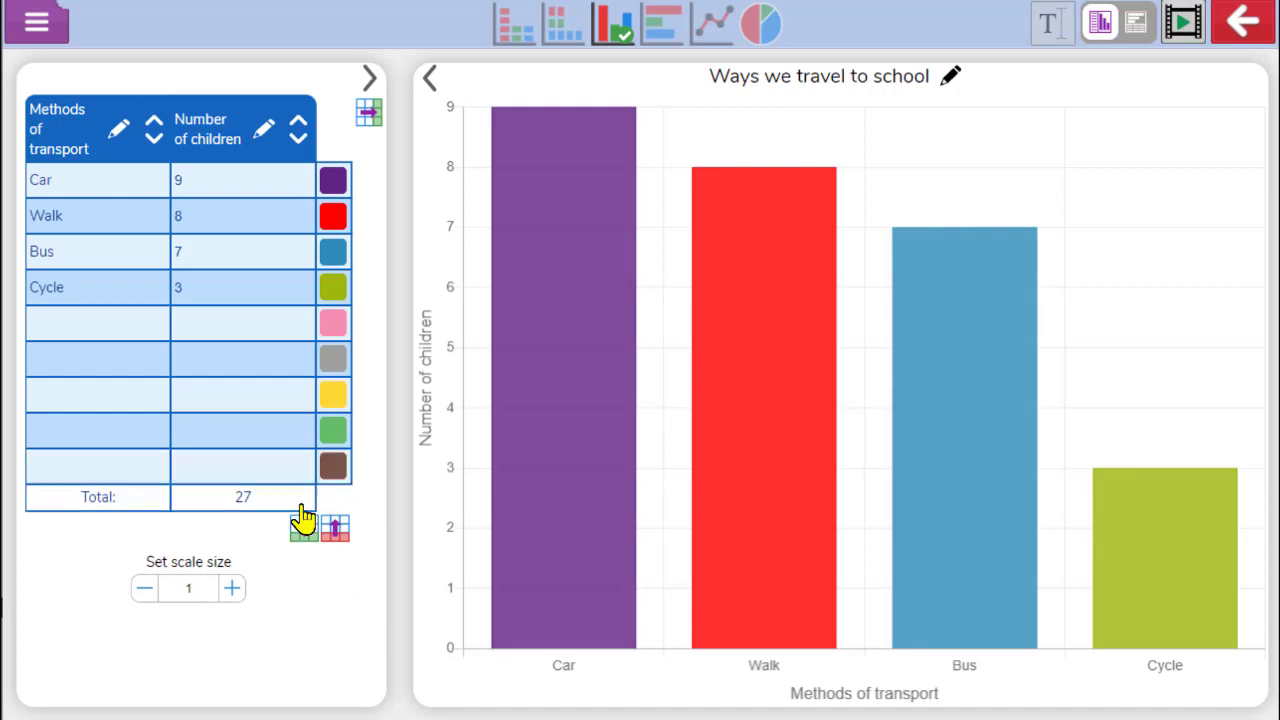
pyautogui.click(305, 533)
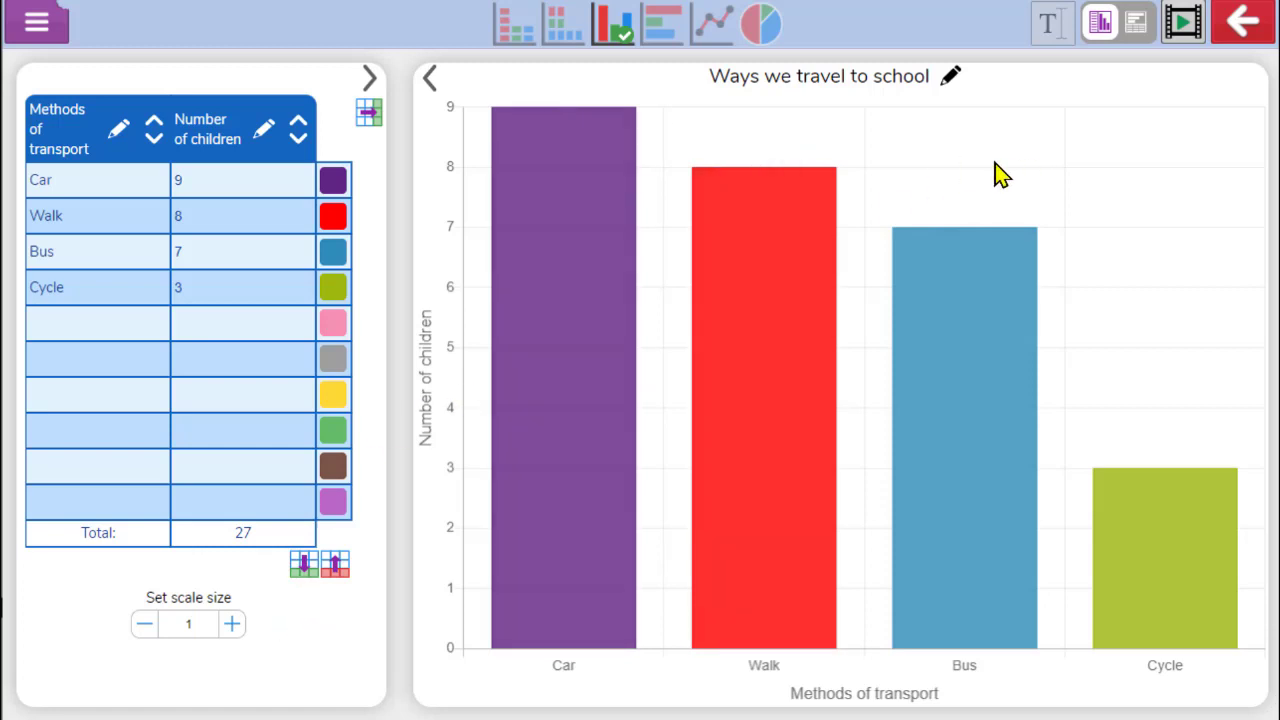
# Switch to the stacked table-above-graph layout and back to the side-by-side layout
pyautogui.moveTo(543, 200)
pyautogui.click(1137, 38)
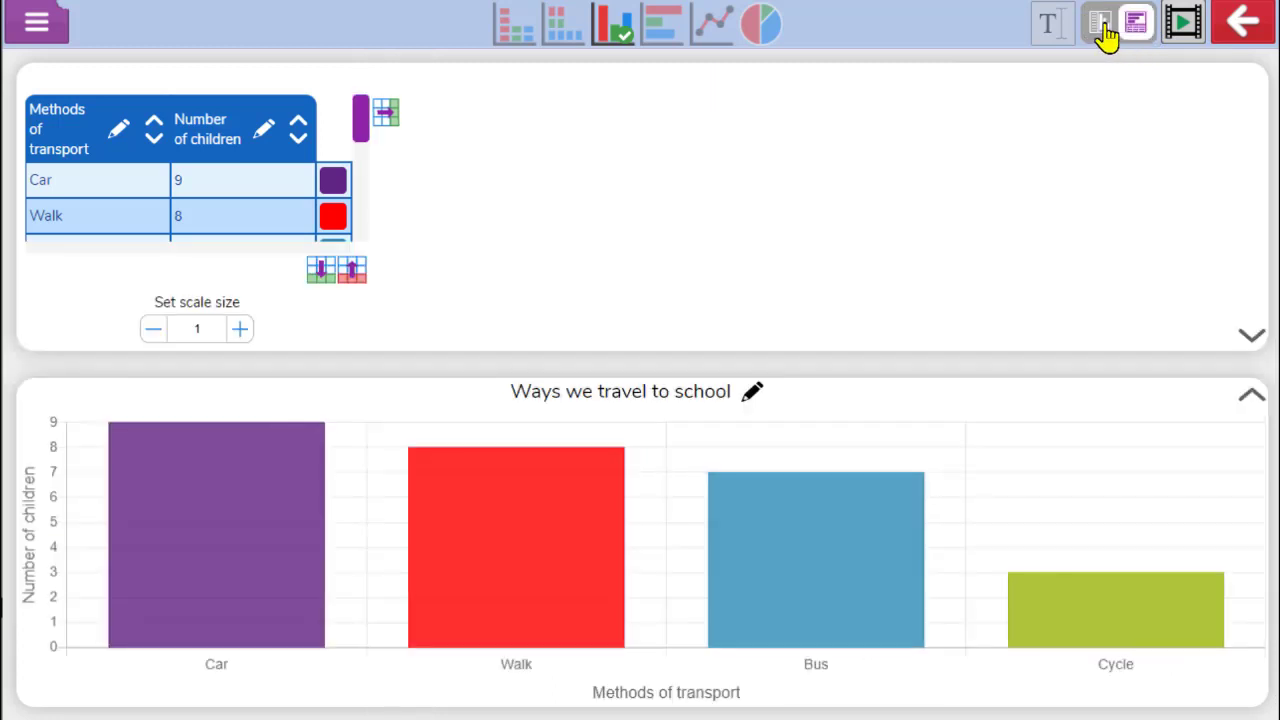
pyautogui.moveTo(363, 114)
pyautogui.mouseDown()
pyautogui.moveTo(370, 183)
pyautogui.moveTo(362, 115)
pyautogui.mouseUp()
pyautogui.click(1100, 30)
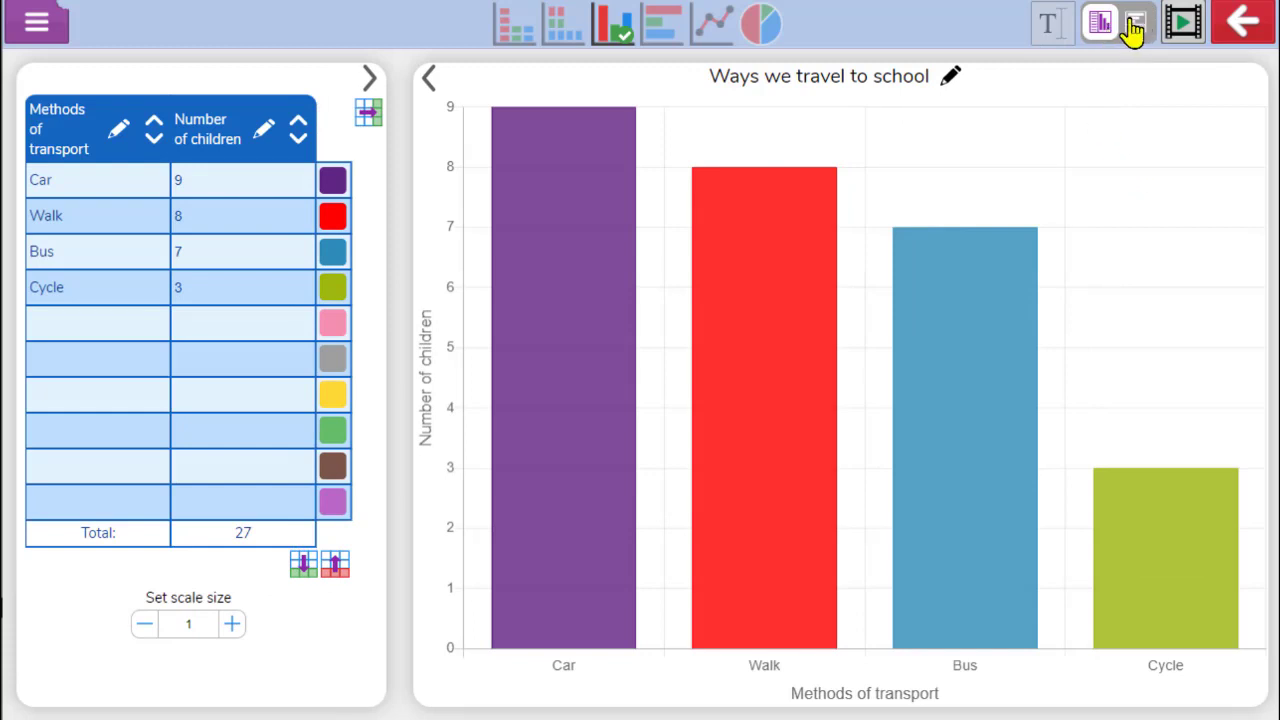
# Open the notes box and write "I can tell that using a car is the most common way to get to school."
pyautogui.click(1060, 38)
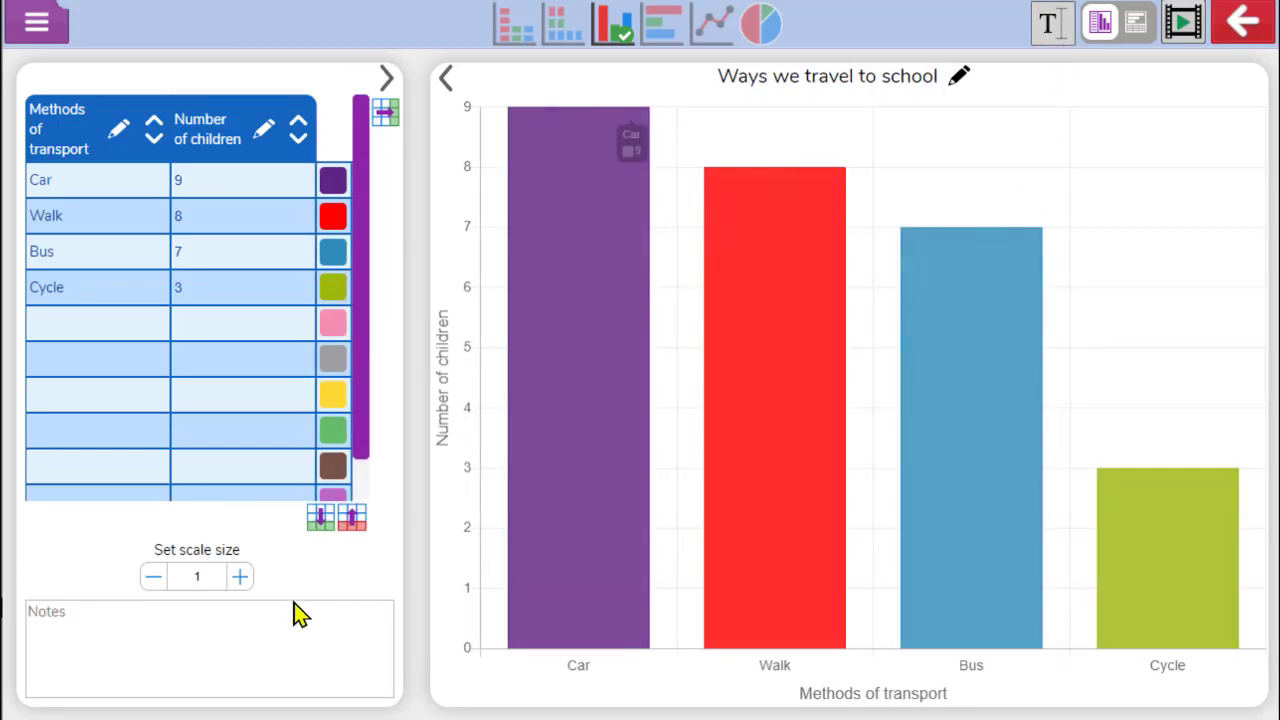
pyautogui.click(214, 643)
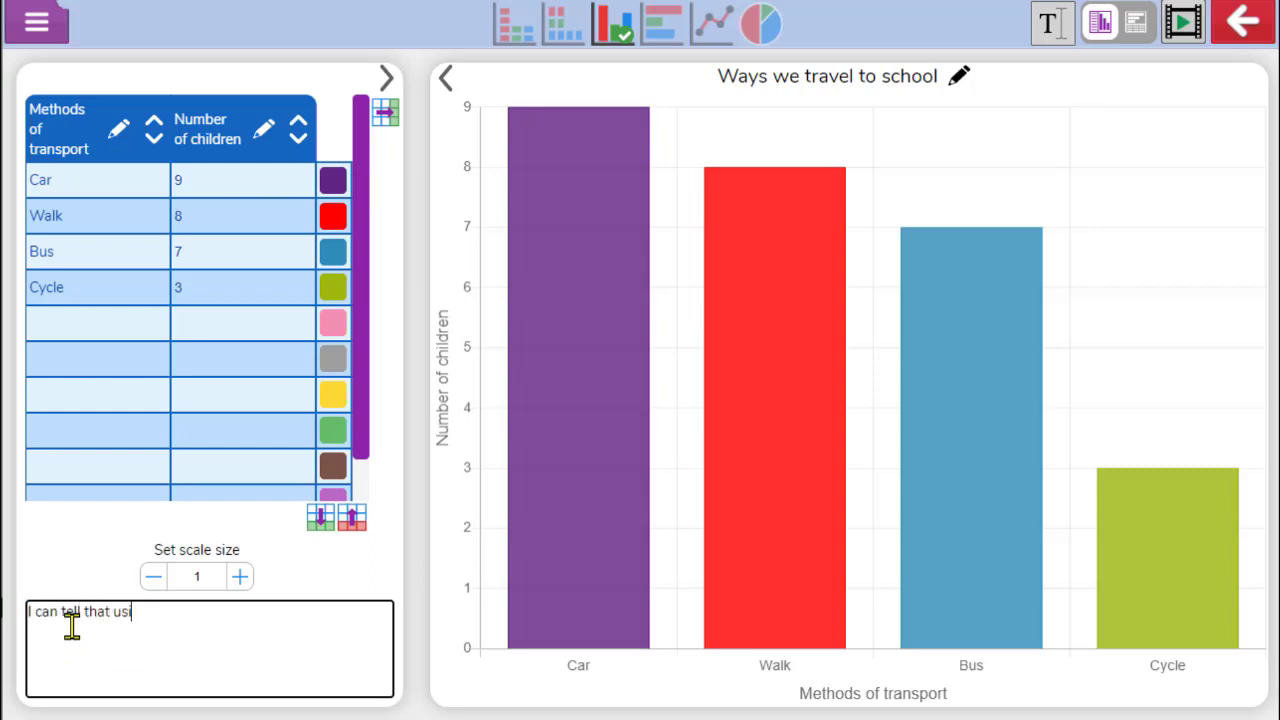
pyautogui.write('is the m')
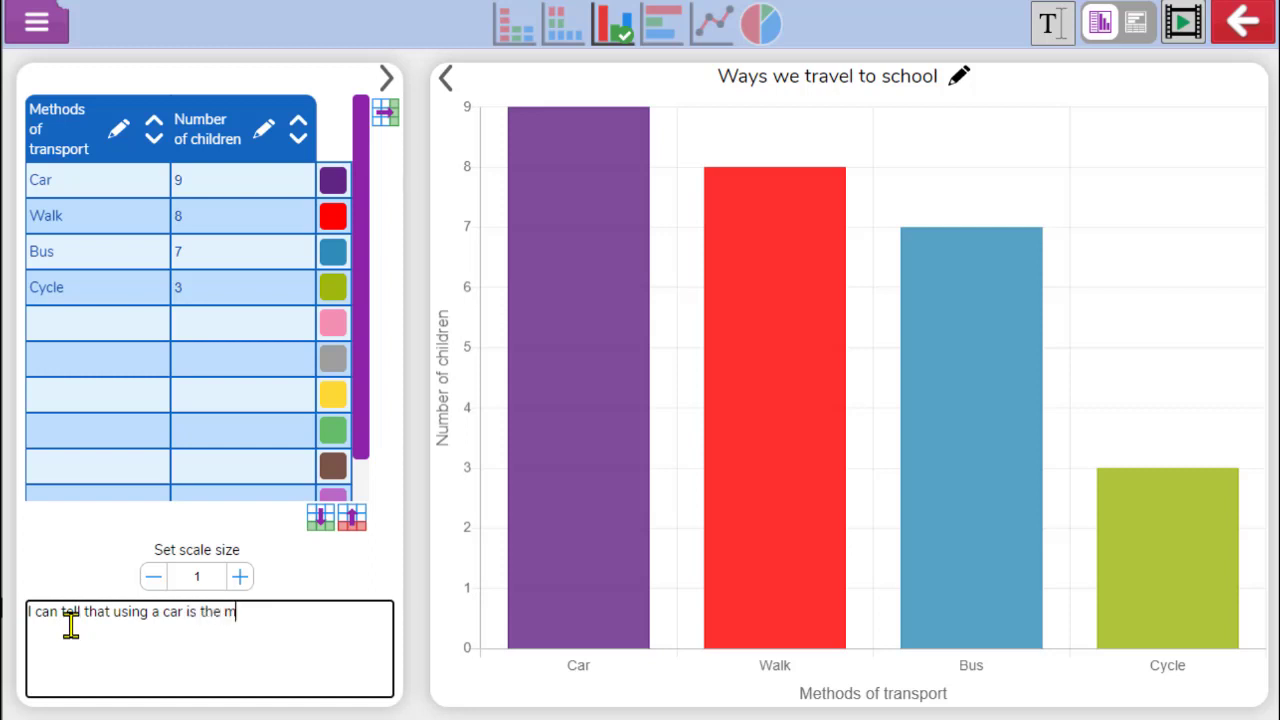
pyautogui.write('ost common way to get to school.')
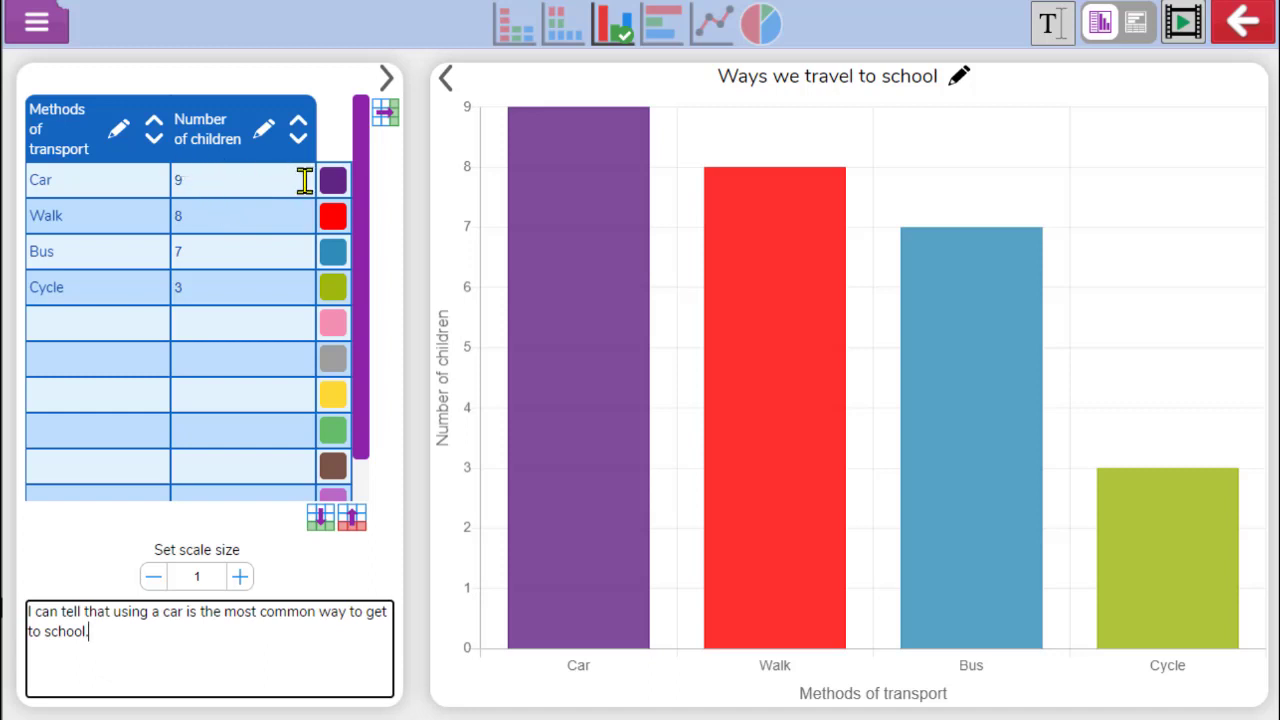
# Add a second data column and rename the two datasets Class 1 and Class 2
pyautogui.click(389, 120)
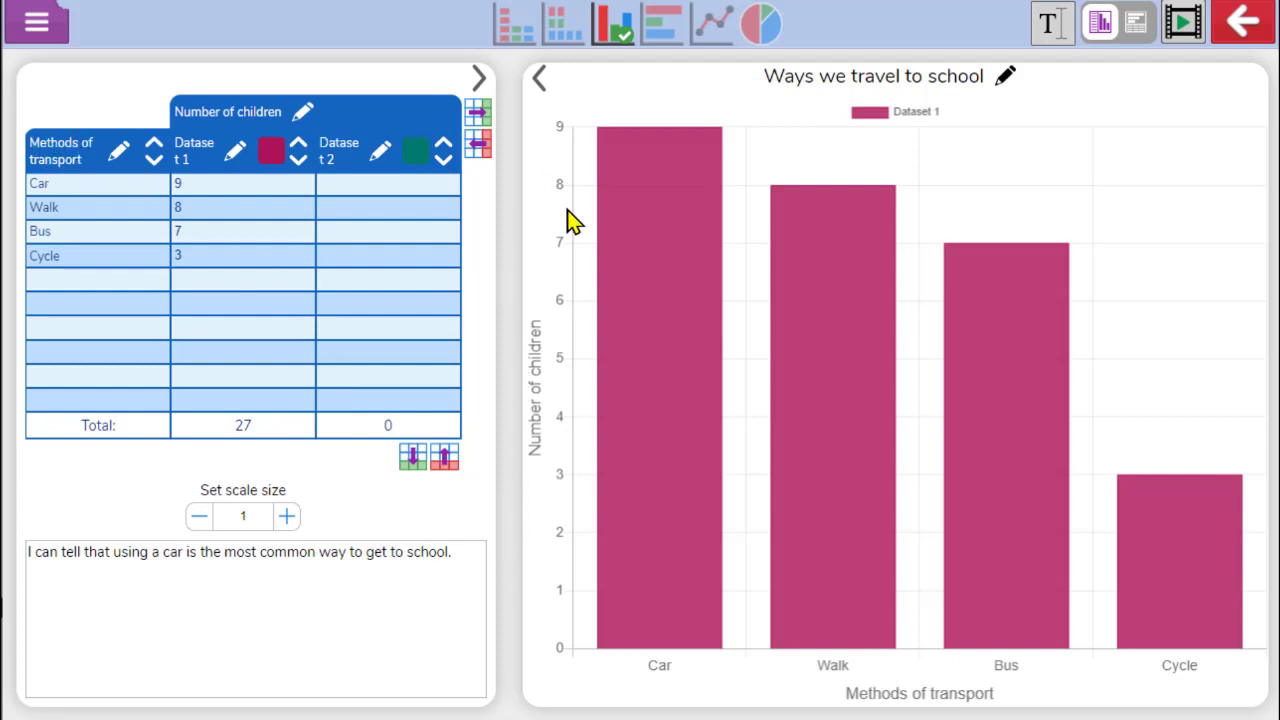
pyautogui.click(236, 152)
pyautogui.write('Class 1')
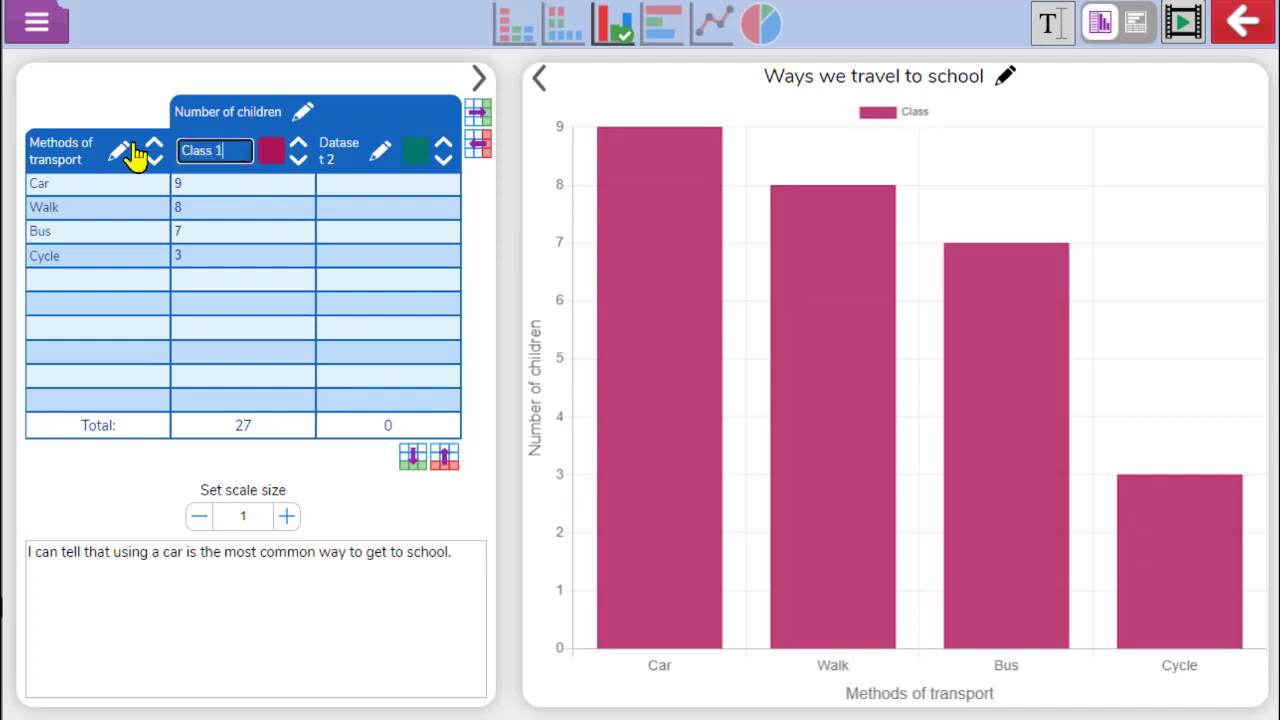
pyautogui.click(381, 158)
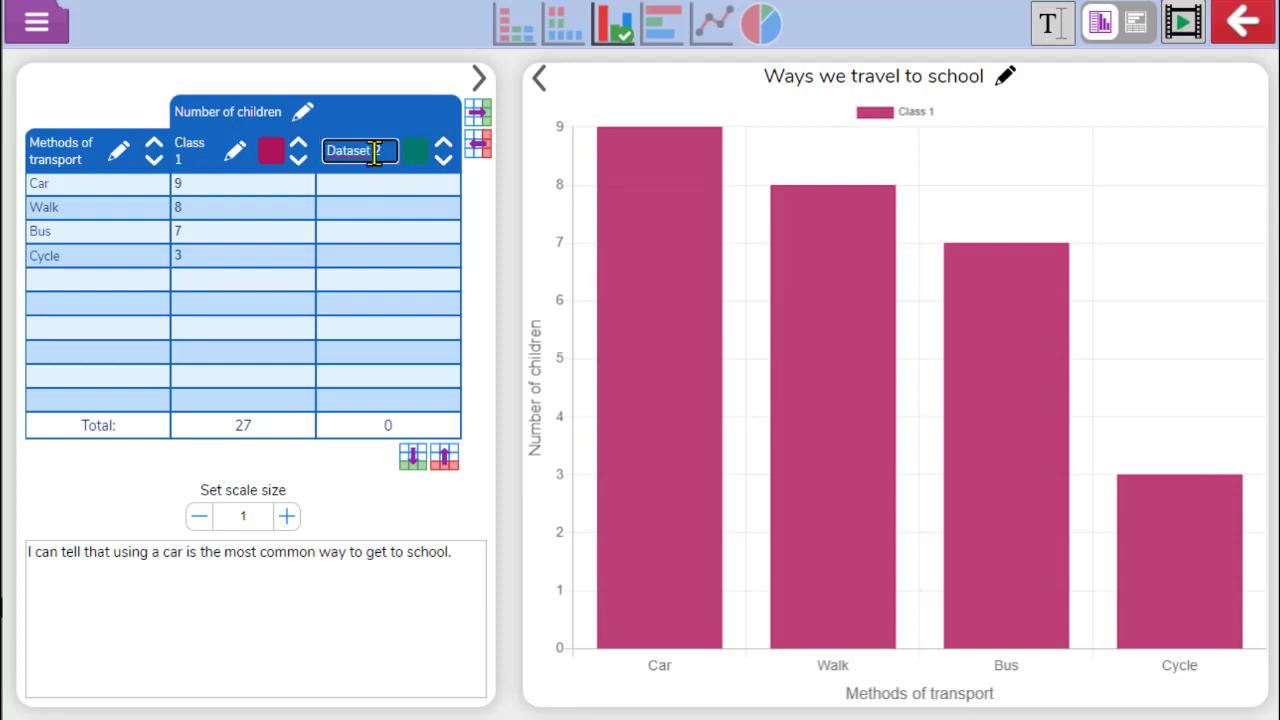
pyautogui.write('Class')
# Set Class 1's series colour to orange and Class 2's series colour to blue
pyautogui.click(276, 160)
pyautogui.click(290, 265)
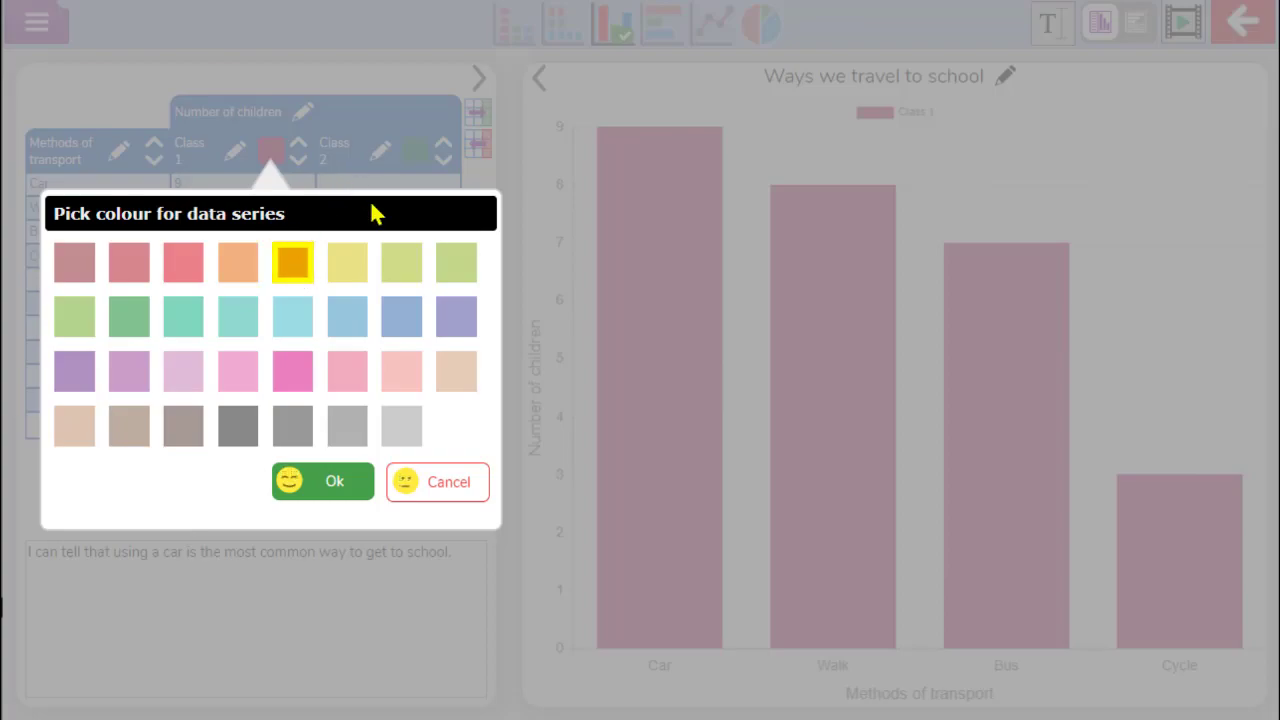
pyautogui.click(350, 482)
pyautogui.click(418, 152)
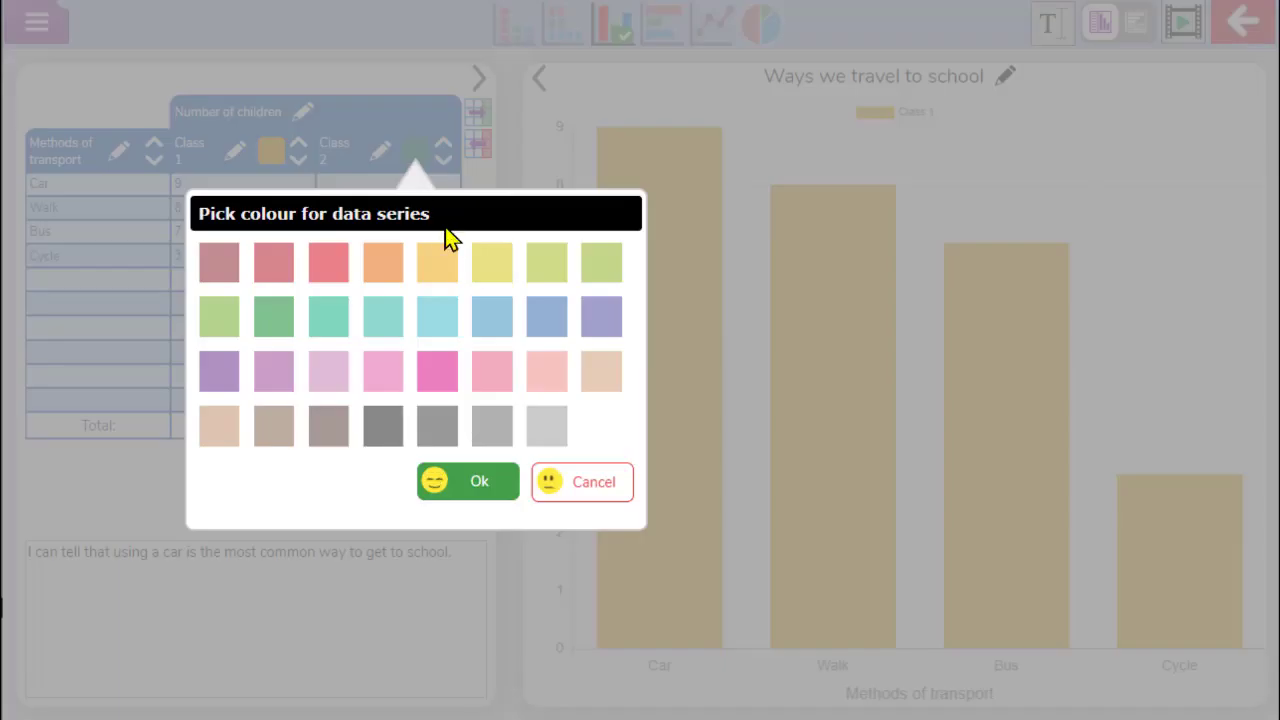
pyautogui.click(545, 318)
pyautogui.click(480, 484)
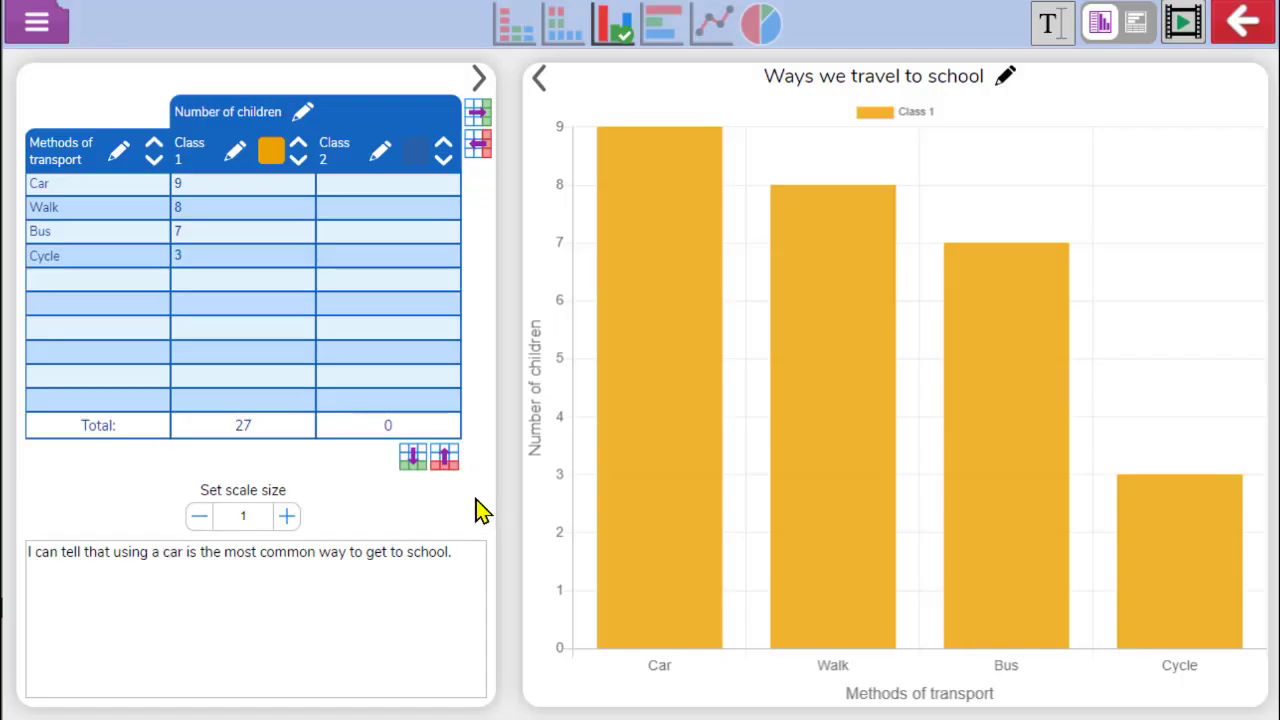
# Add a third dataset column and remove it again
pyautogui.click(482, 122)
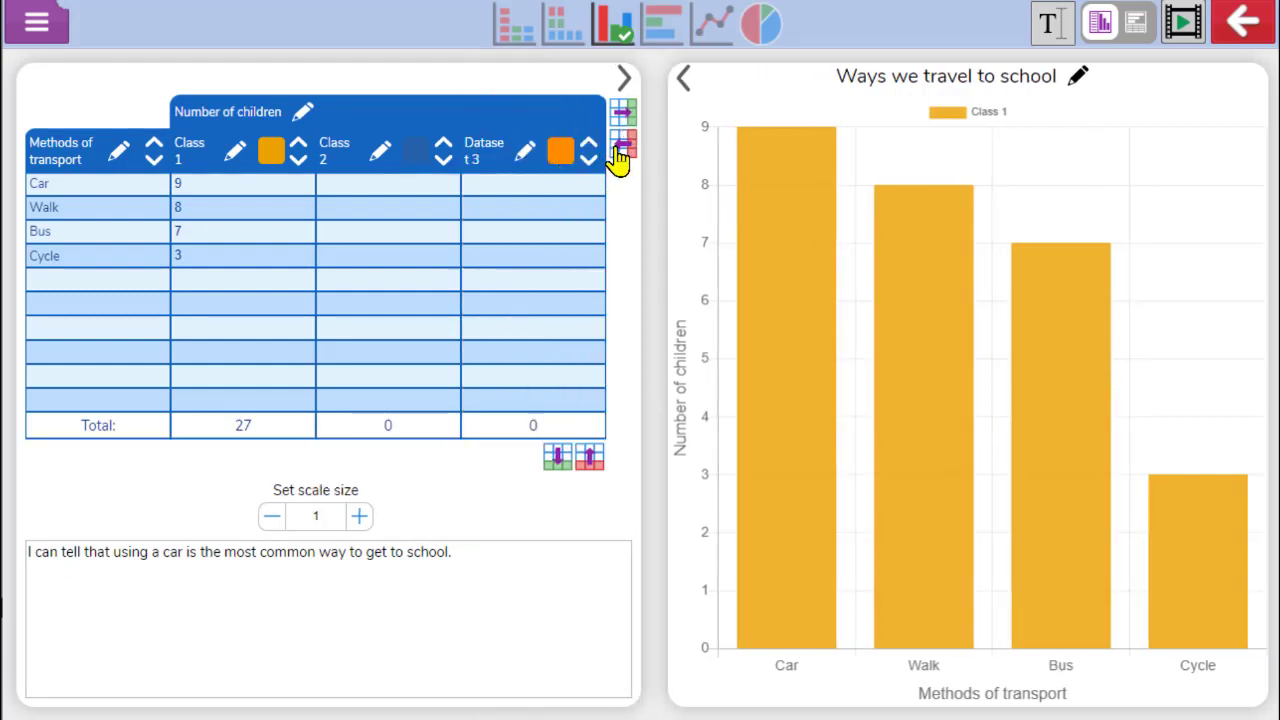
pyautogui.click(614, 152)
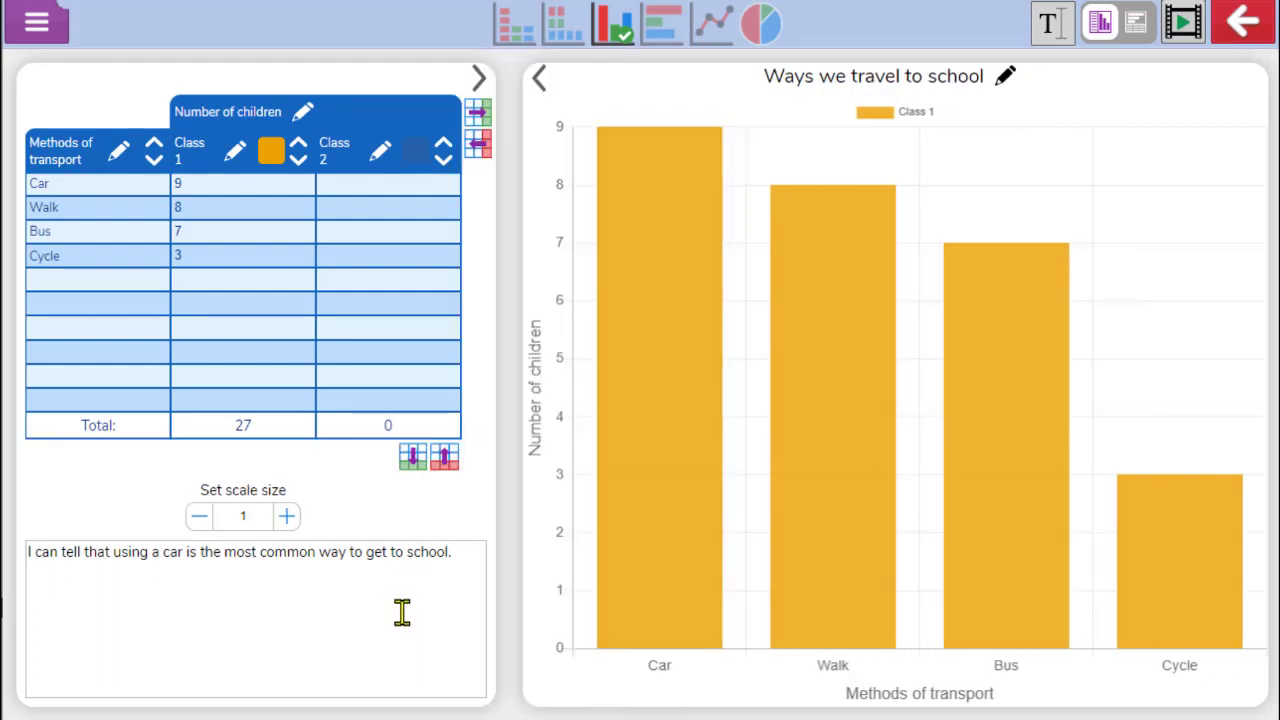
# Enter Class 2's values: Car 6, Walk 11, Bus 1, Cycle 5
pyautogui.click(382, 184)
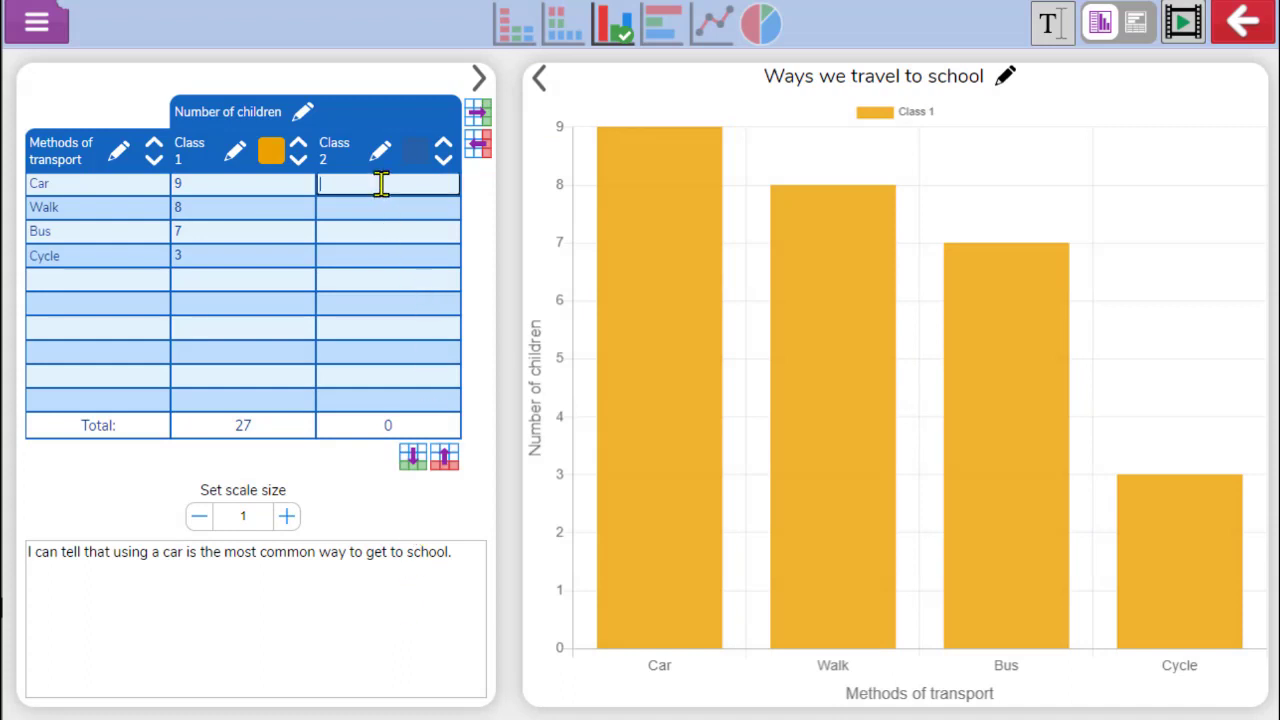
pyautogui.write('6')
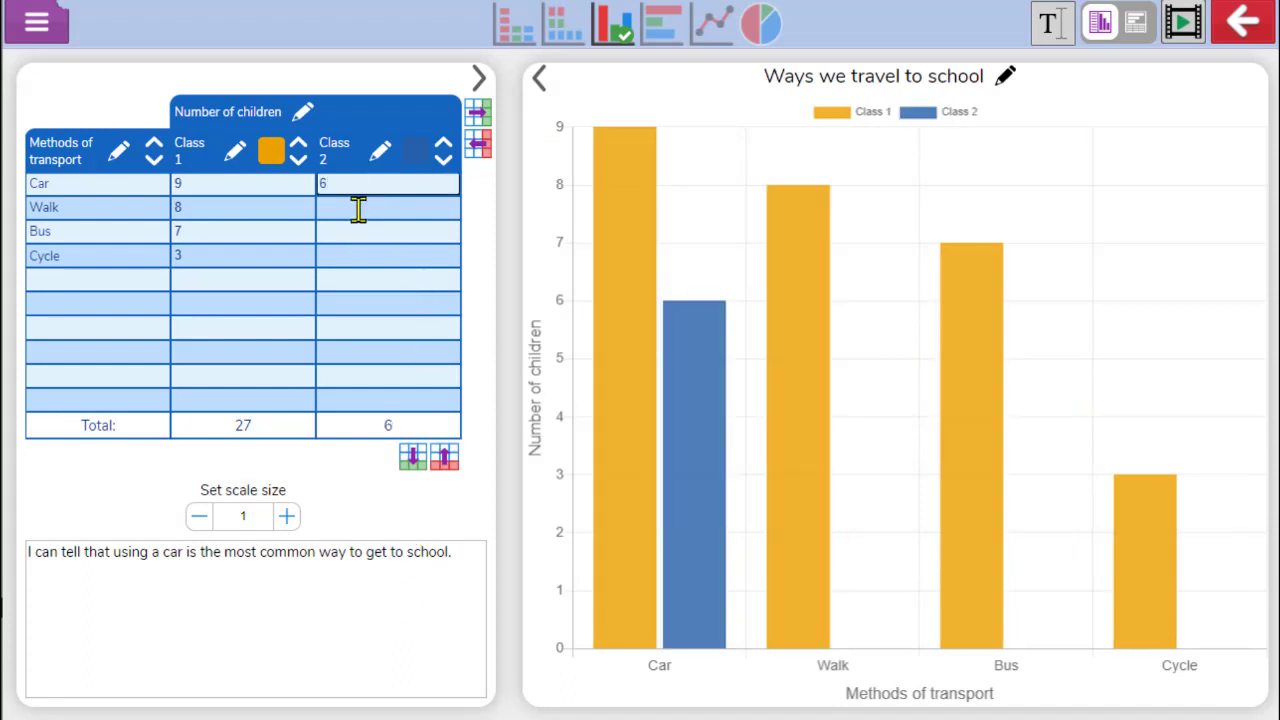
pyautogui.click(362, 204)
pyautogui.write('1')
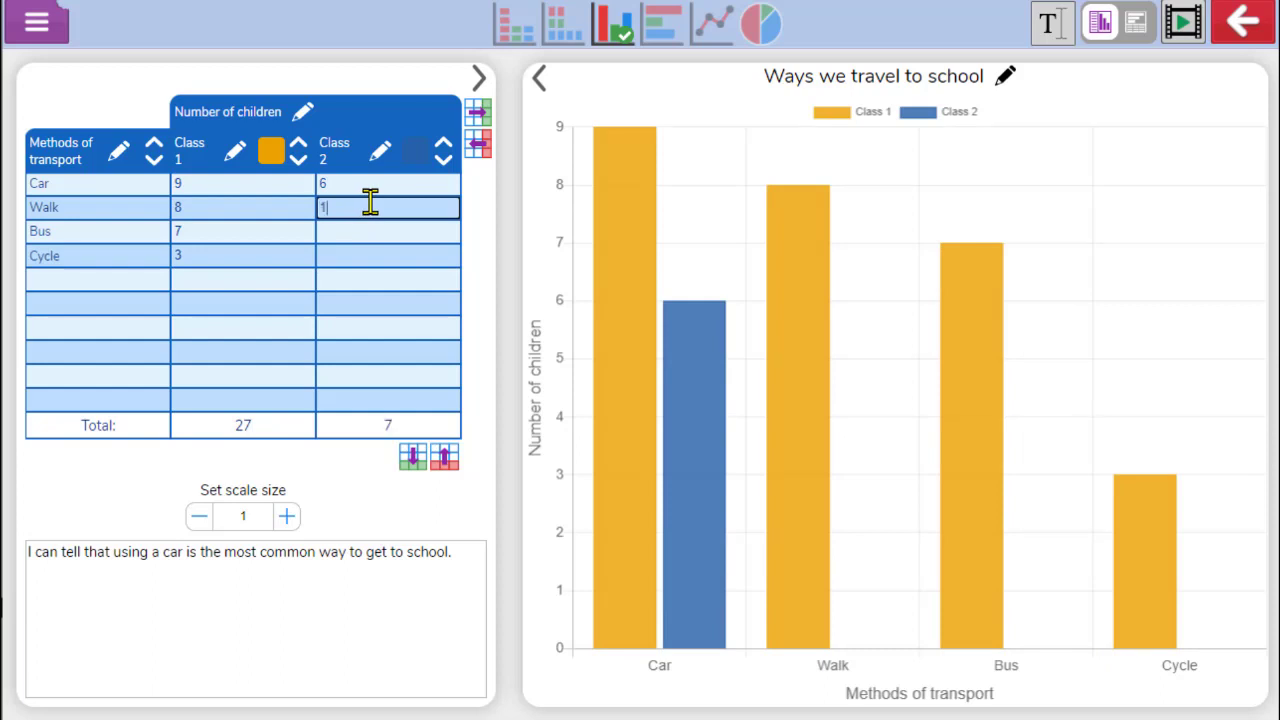
pyautogui.write('1')
pyautogui.click(368, 229)
pyautogui.write('1')
pyautogui.click(365, 254)
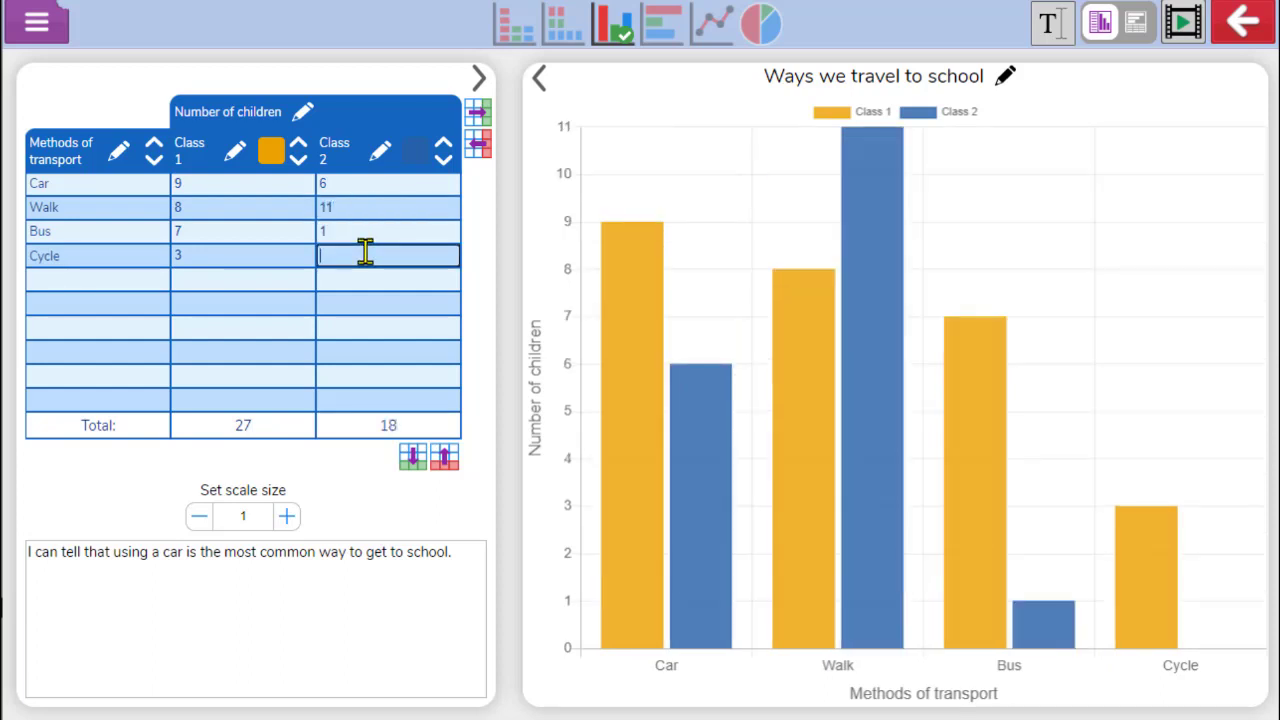
pyautogui.write('5')
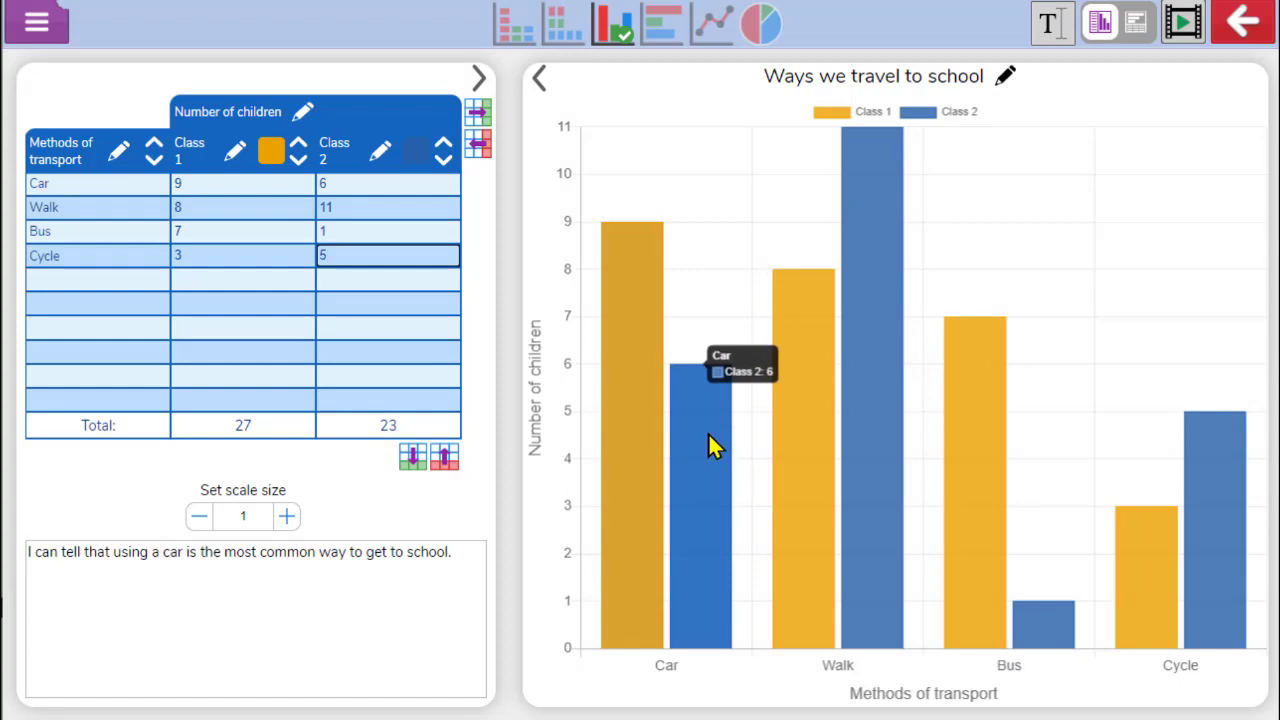
# Add the horizontal bar chart and pie chart views alongside the bar chart
pyautogui.click(660, 47)
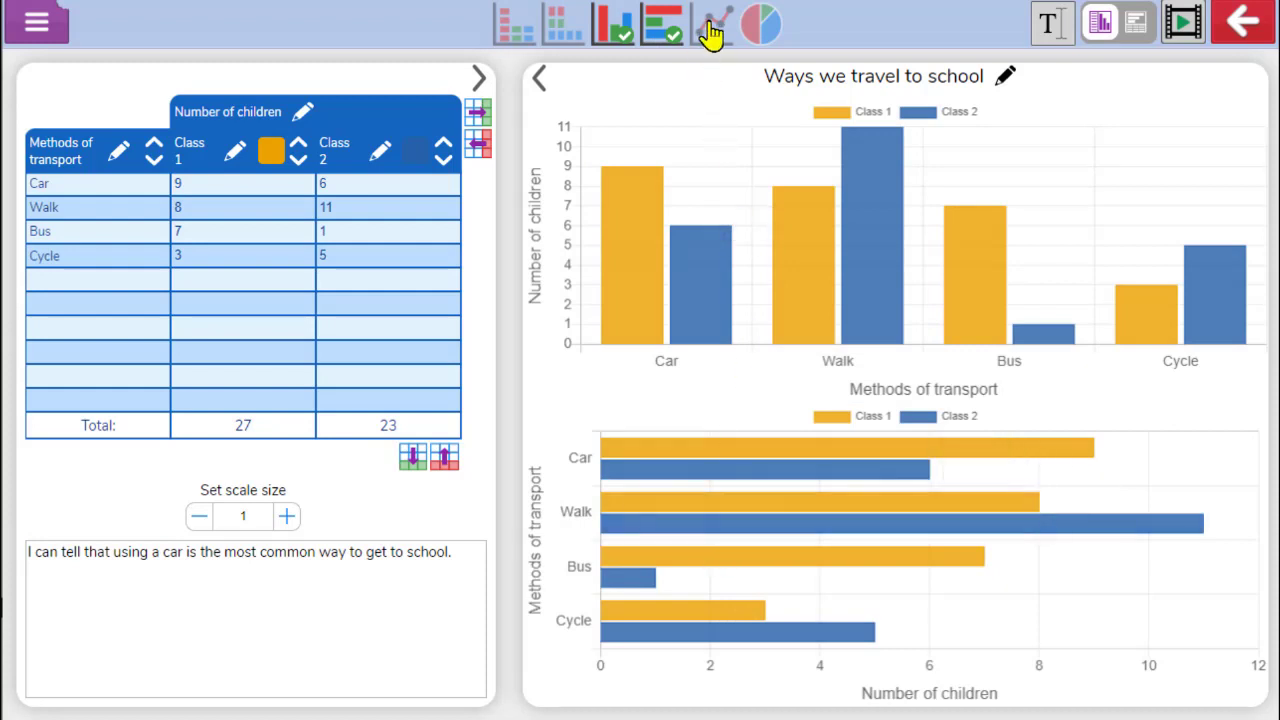
pyautogui.click(752, 30)
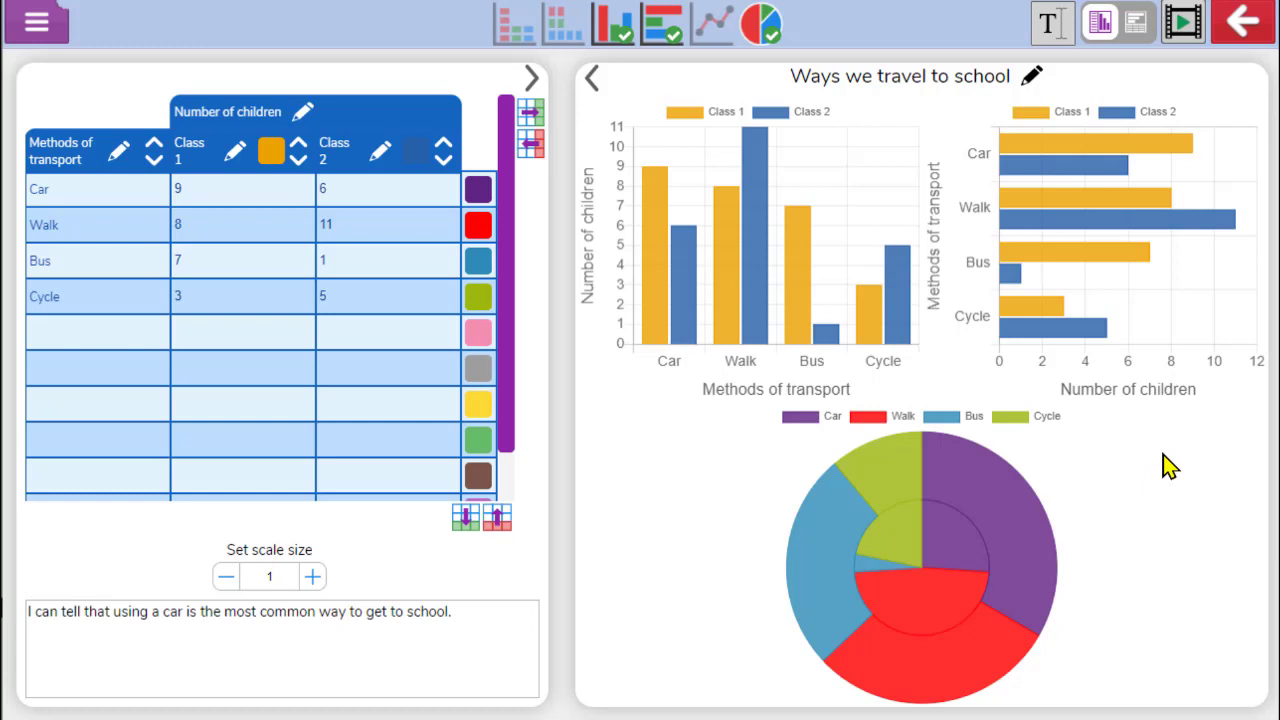
# Open the 2Graph navigation help video, pause it, and close it
pyautogui.click(1188, 32)
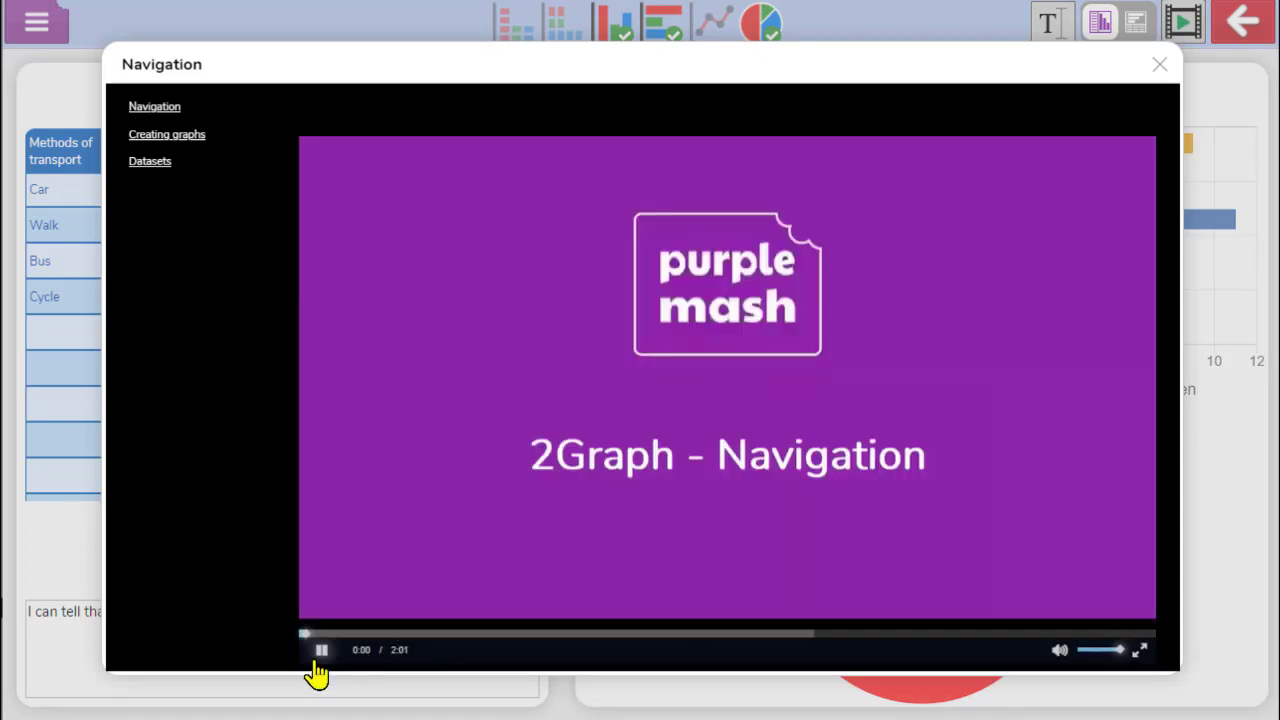
pyautogui.click(318, 655)
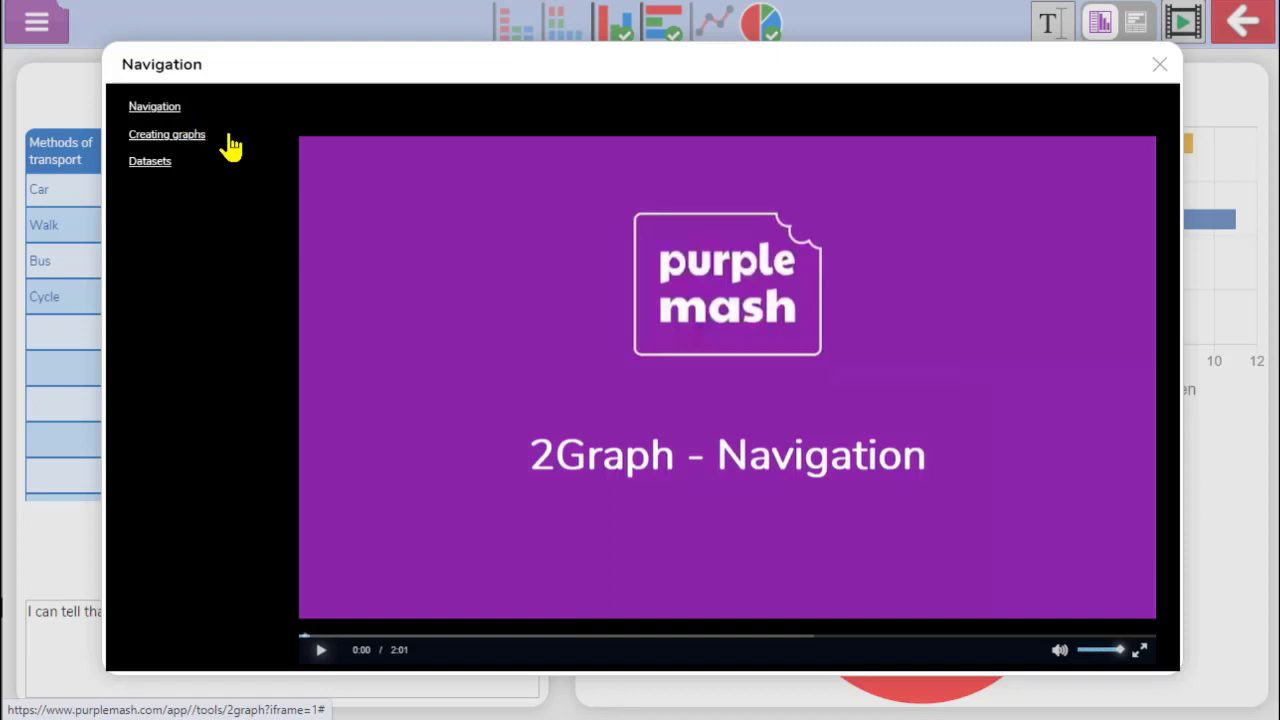
pyautogui.click(1161, 66)
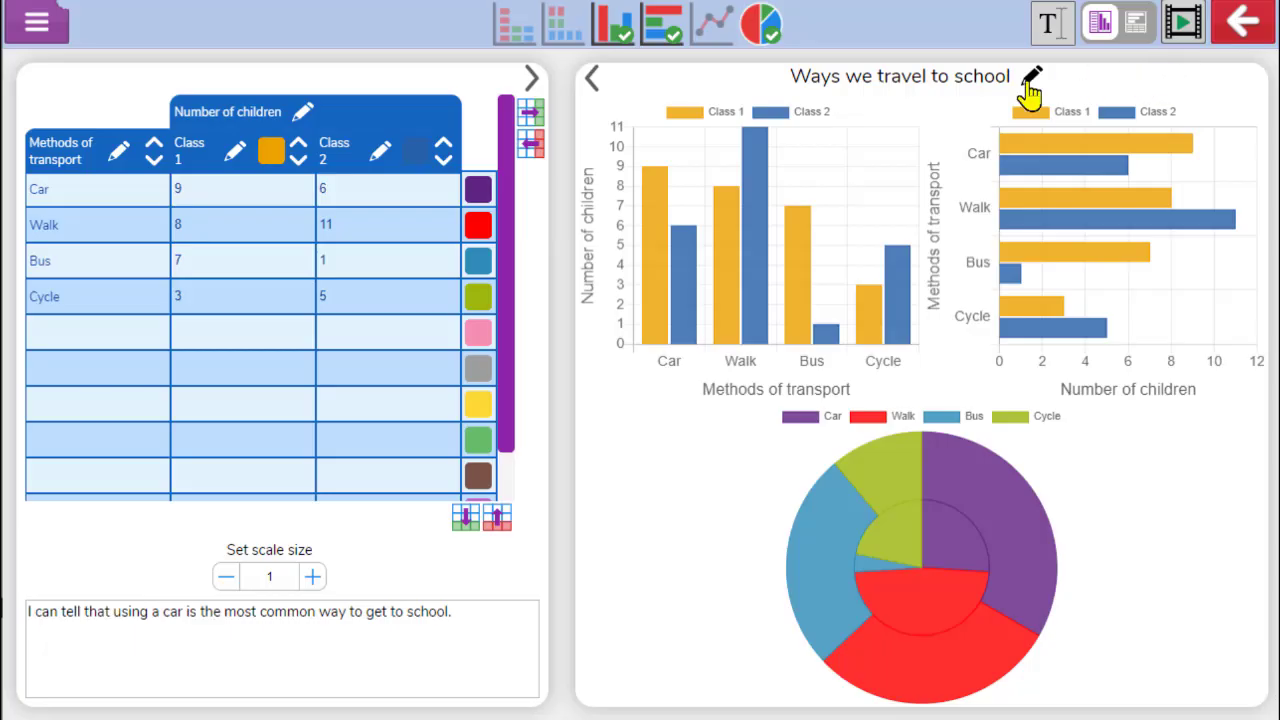
# Remove the vertical bar chart view and save the graph as 'demo graph' in the data handling folder
pyautogui.click(618, 38)
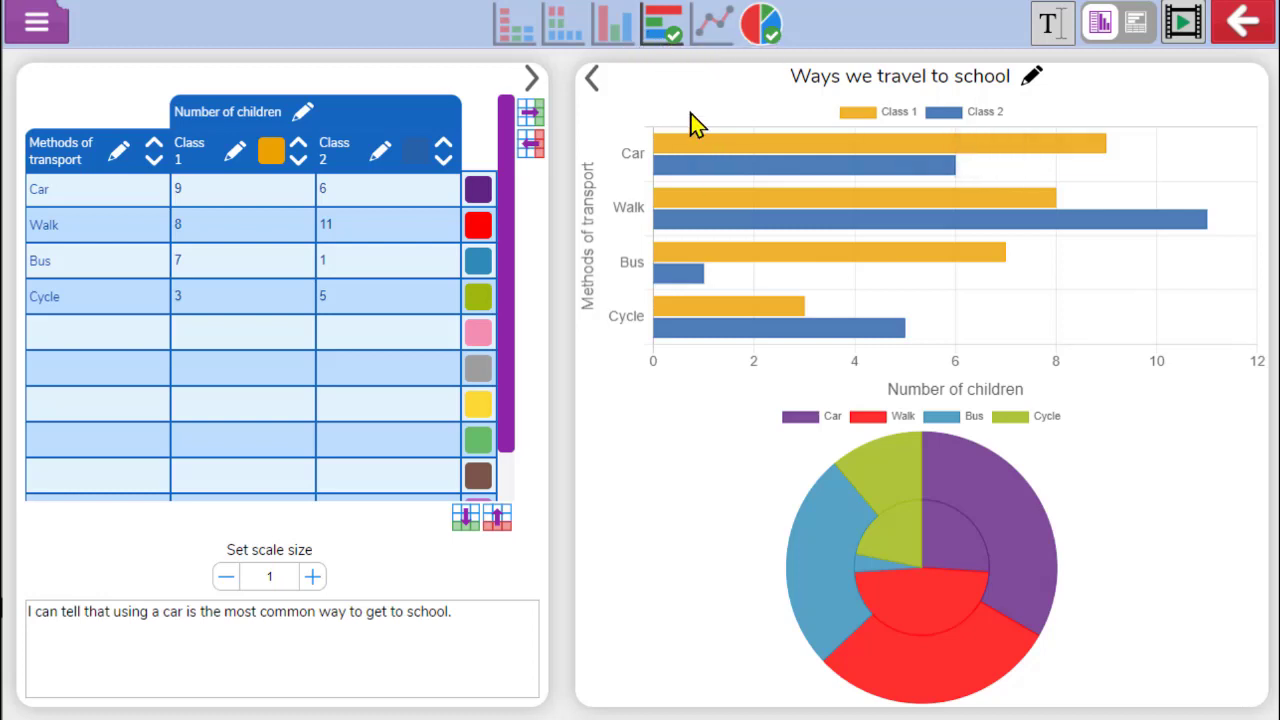
pyautogui.click(48, 24)
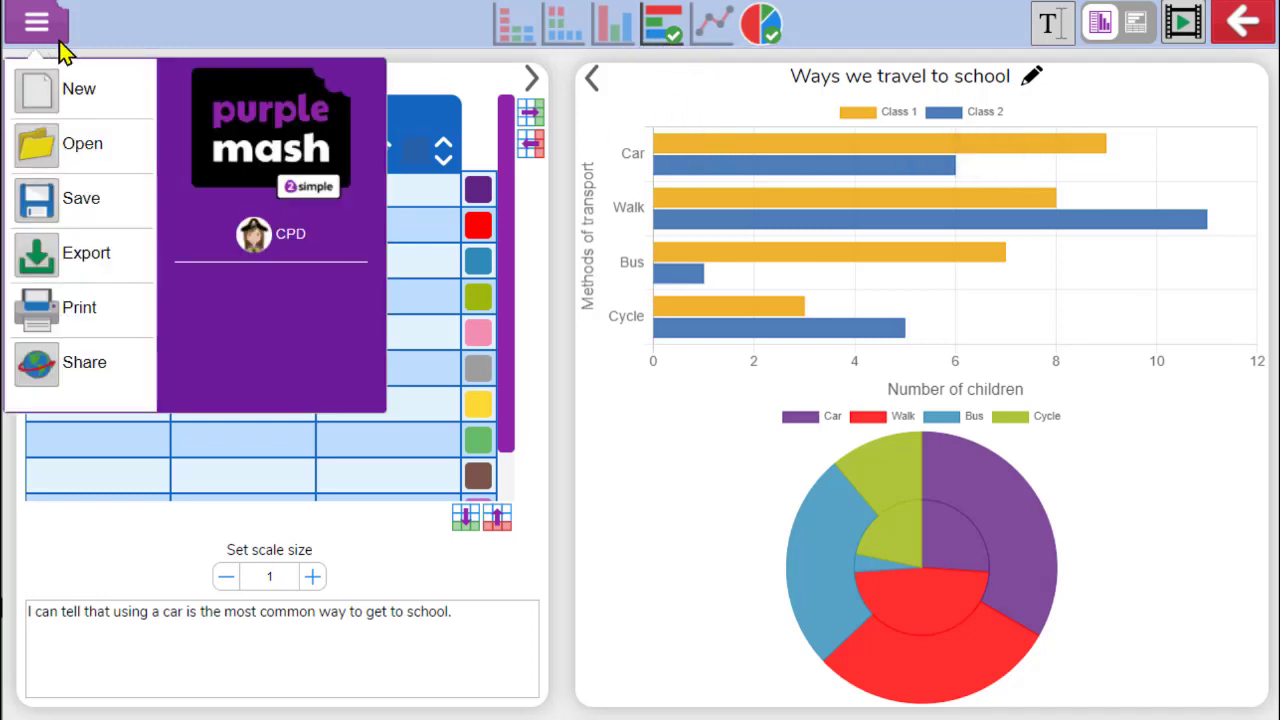
pyautogui.click(104, 200)
pyautogui.click(500, 278)
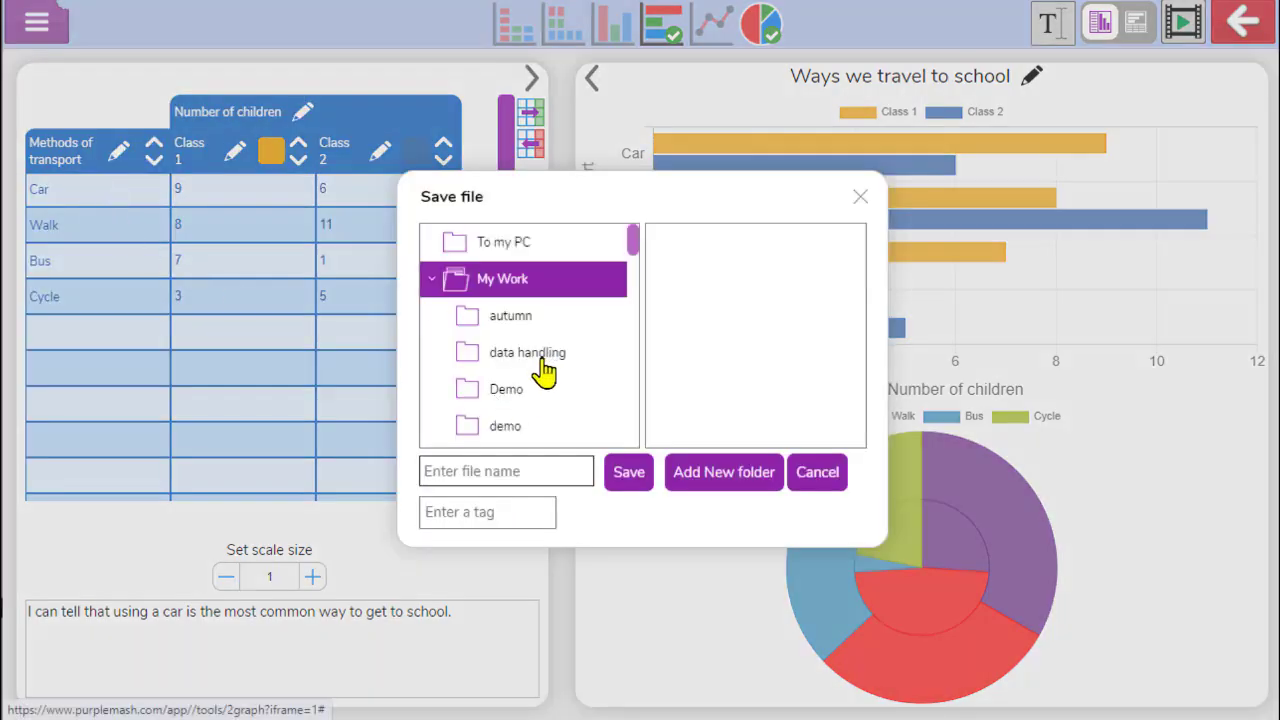
pyautogui.click(530, 352)
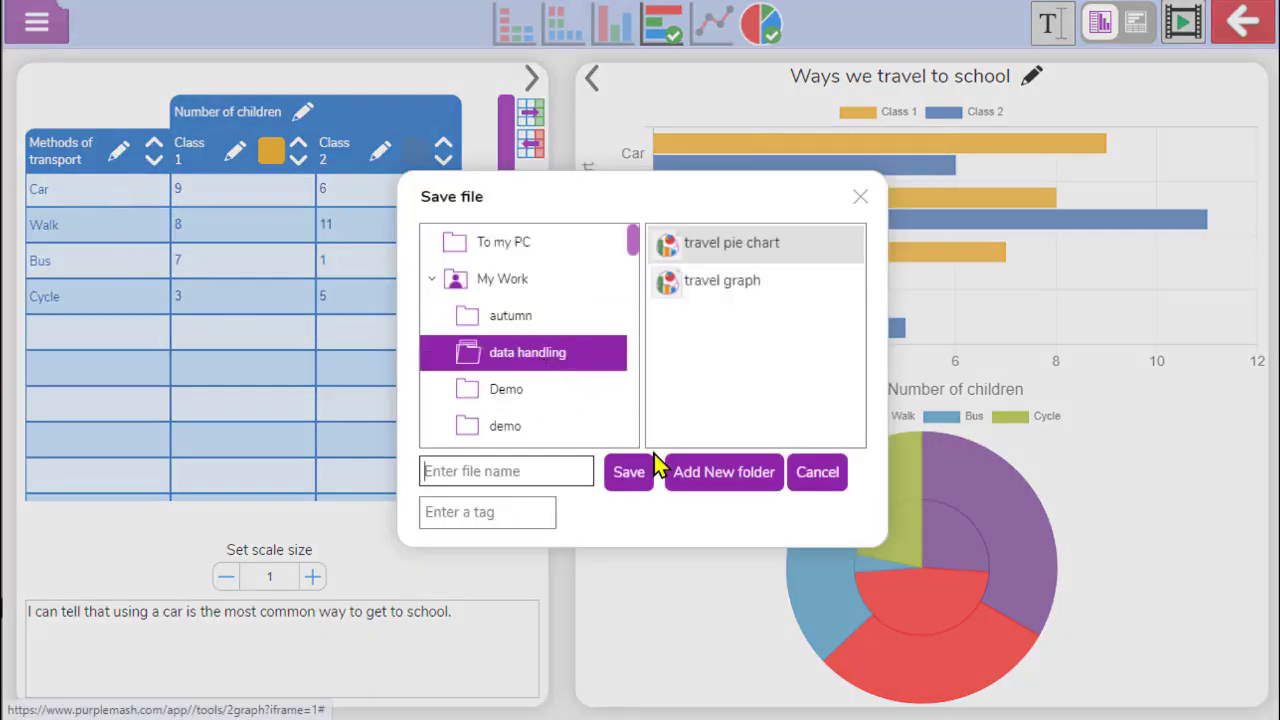
pyautogui.click(524, 470)
pyautogui.write('demo graph')
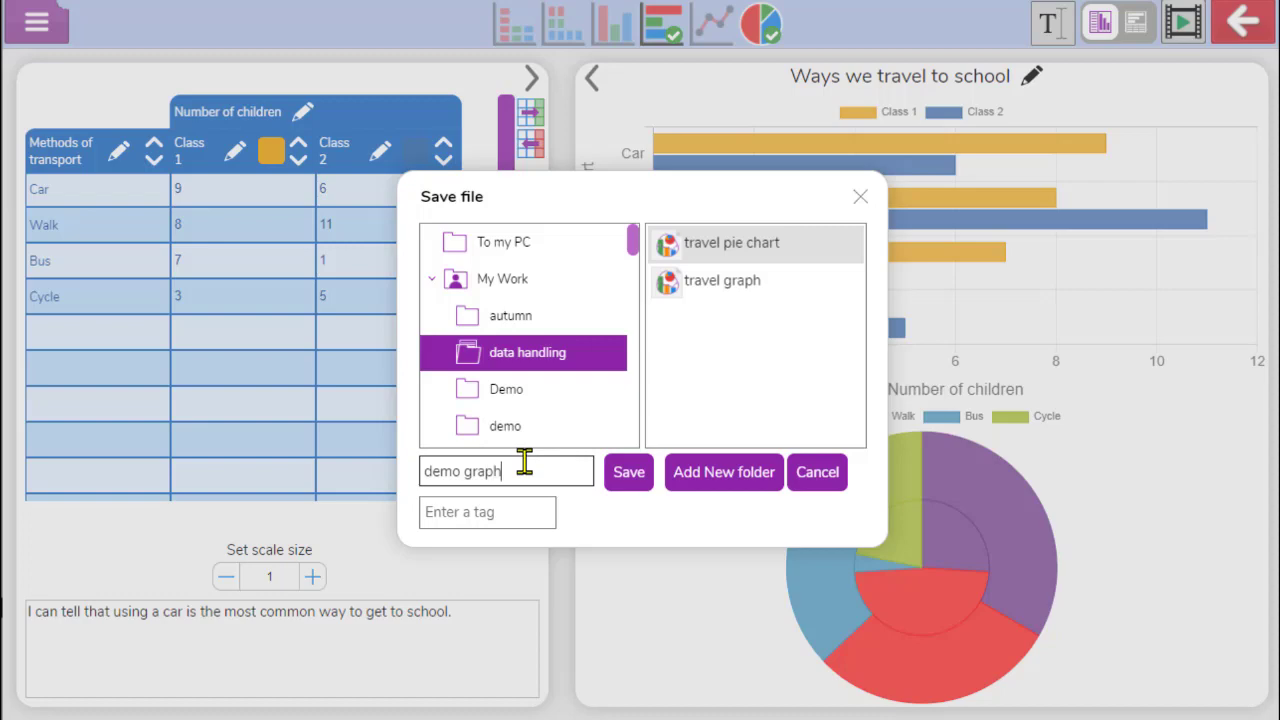
pyautogui.click(634, 478)
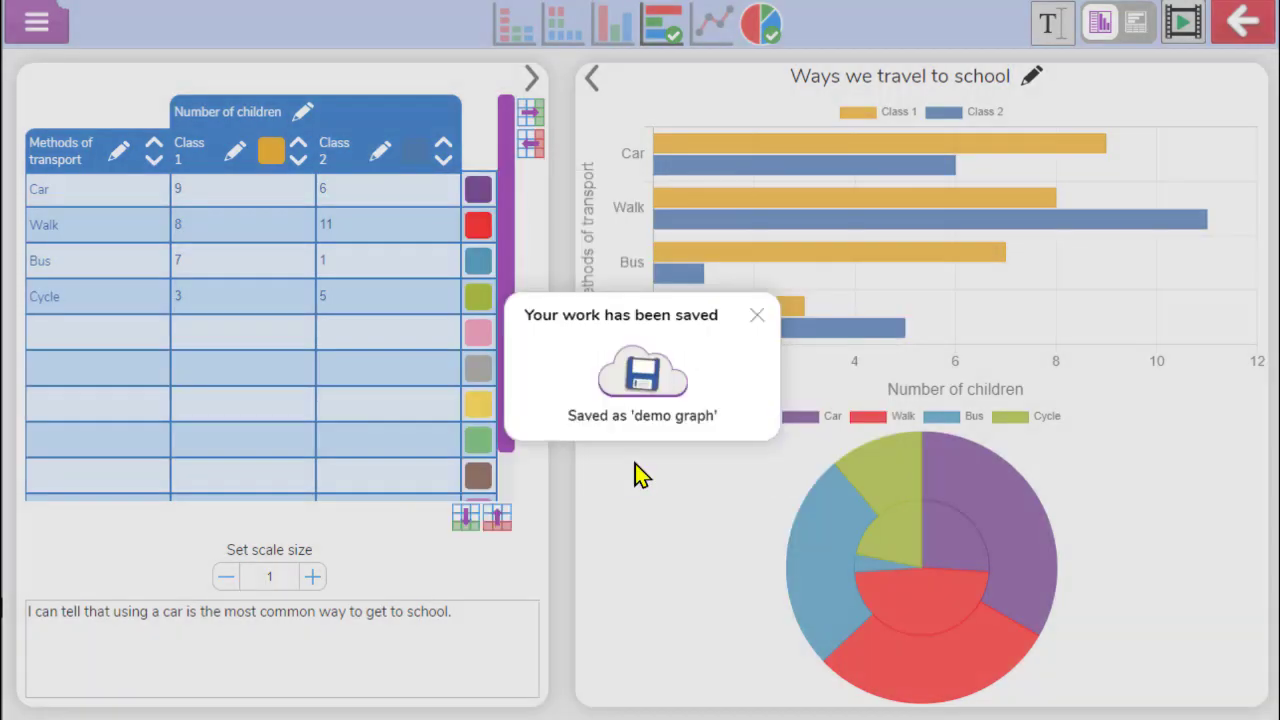
pyautogui.click(757, 316)
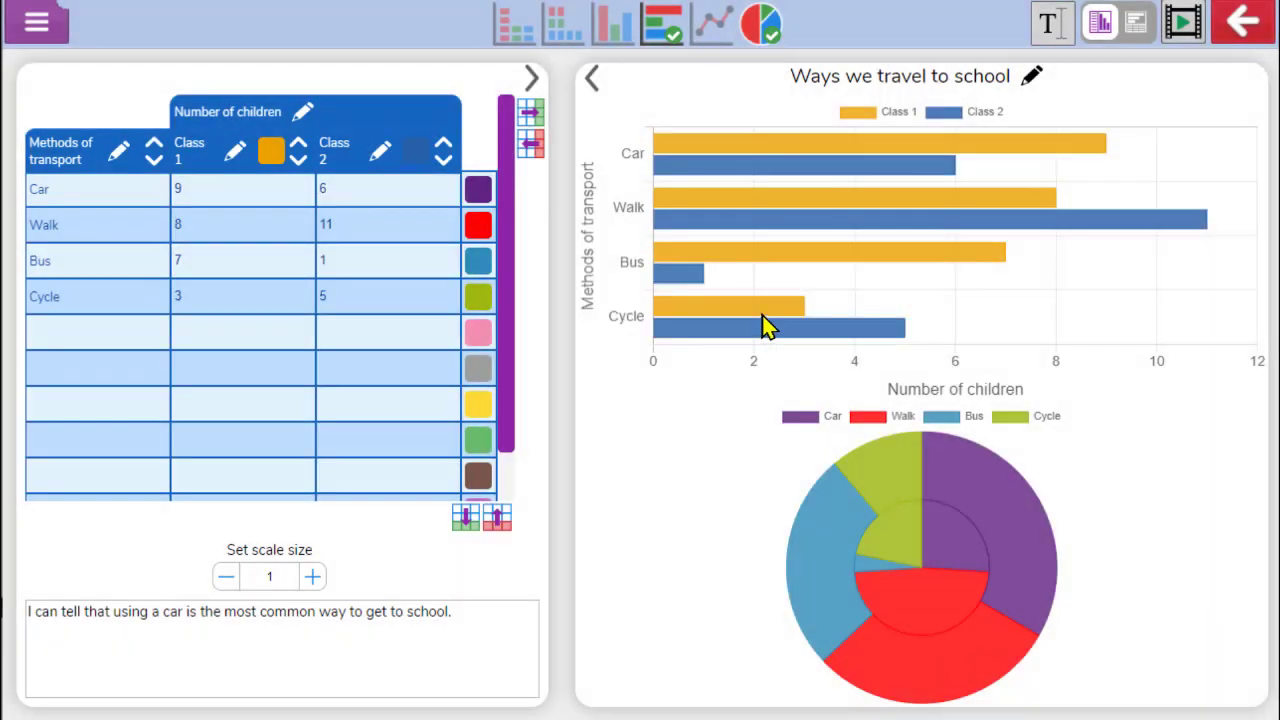
# Leave 2Graph and launch the 2Publish 'What I have learned' template
pyautogui.click(1243, 22)
pyautogui.click(737, 392)
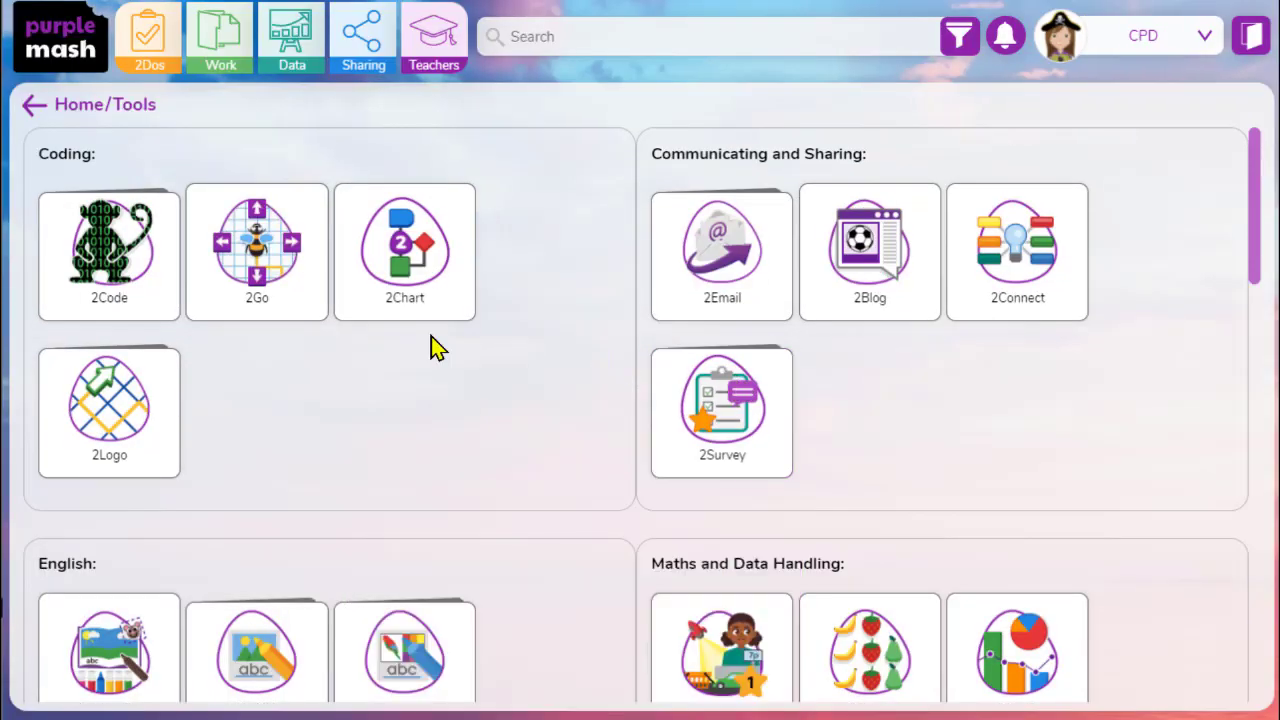
pyautogui.scroll(-2, 431, 346)
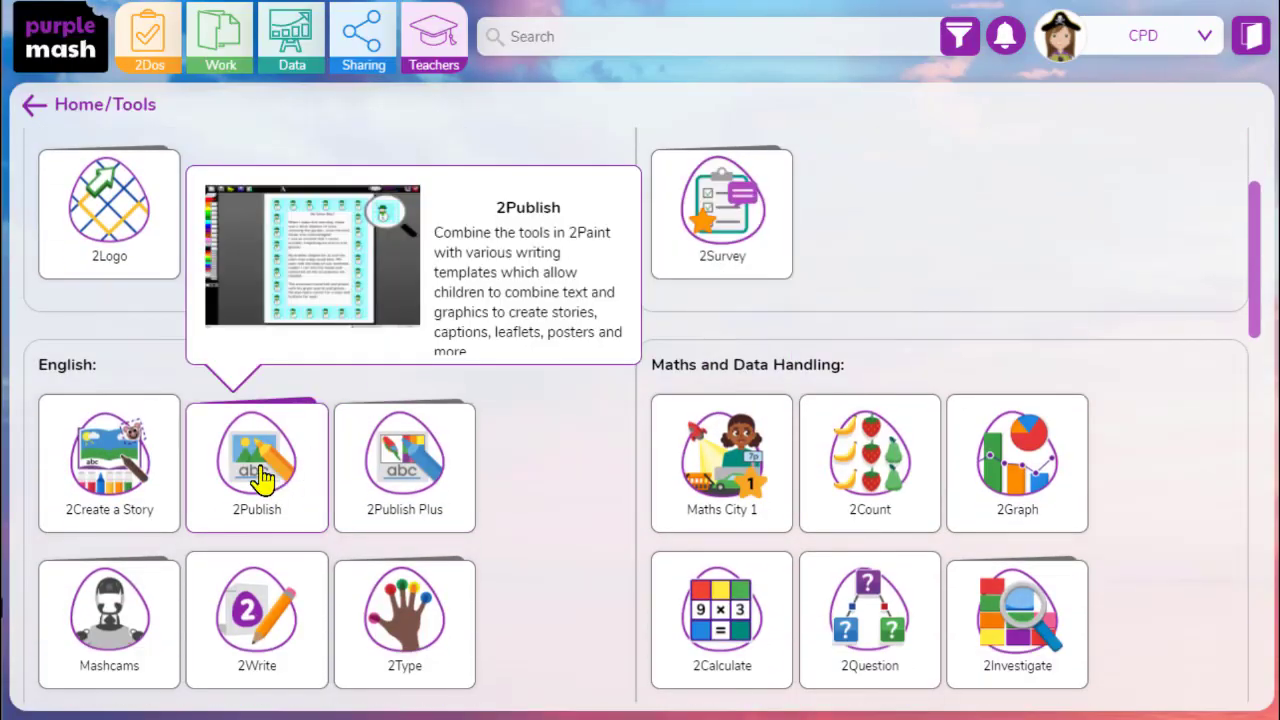
pyautogui.click(261, 476)
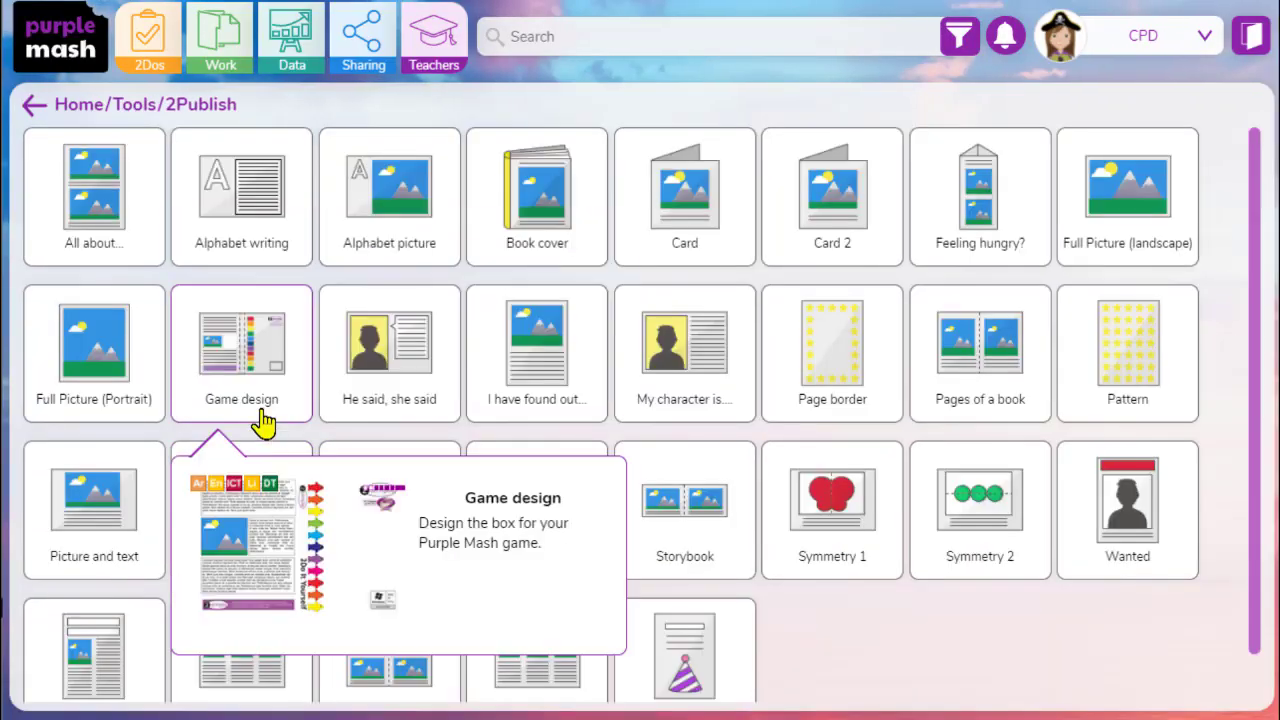
pyautogui.scroll(-1, 180, 428)
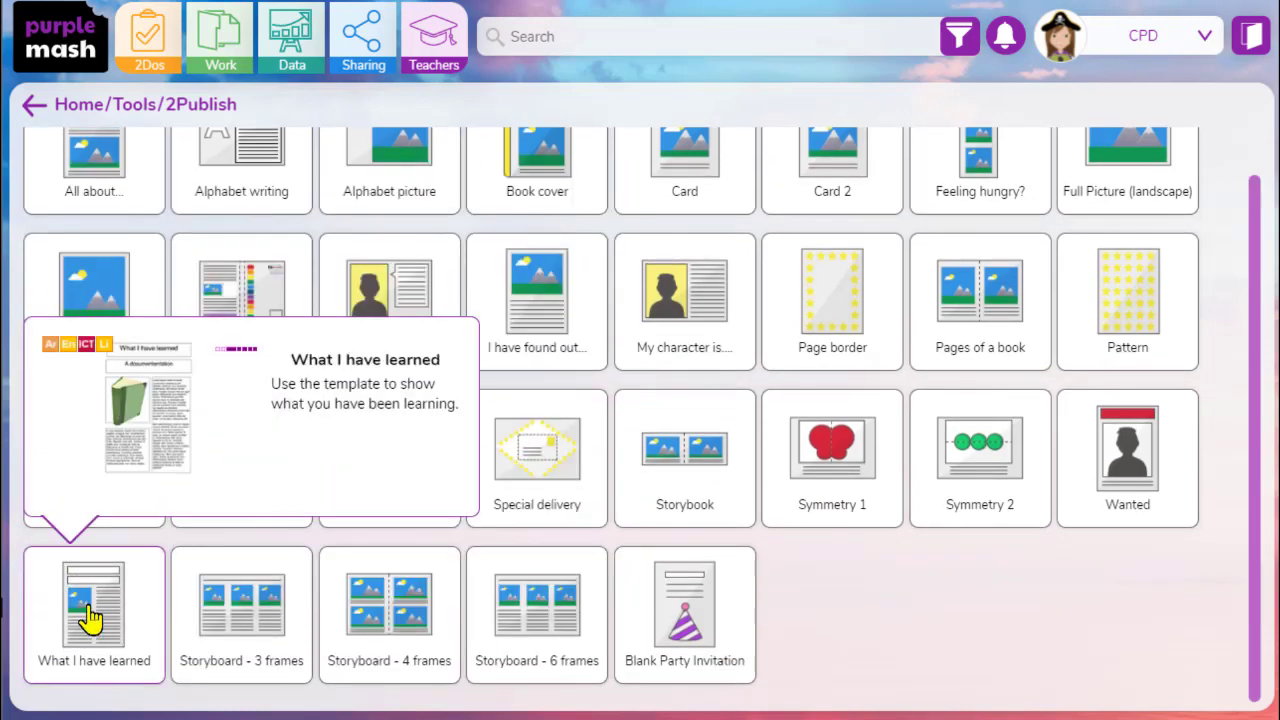
pyautogui.click(54, 624)
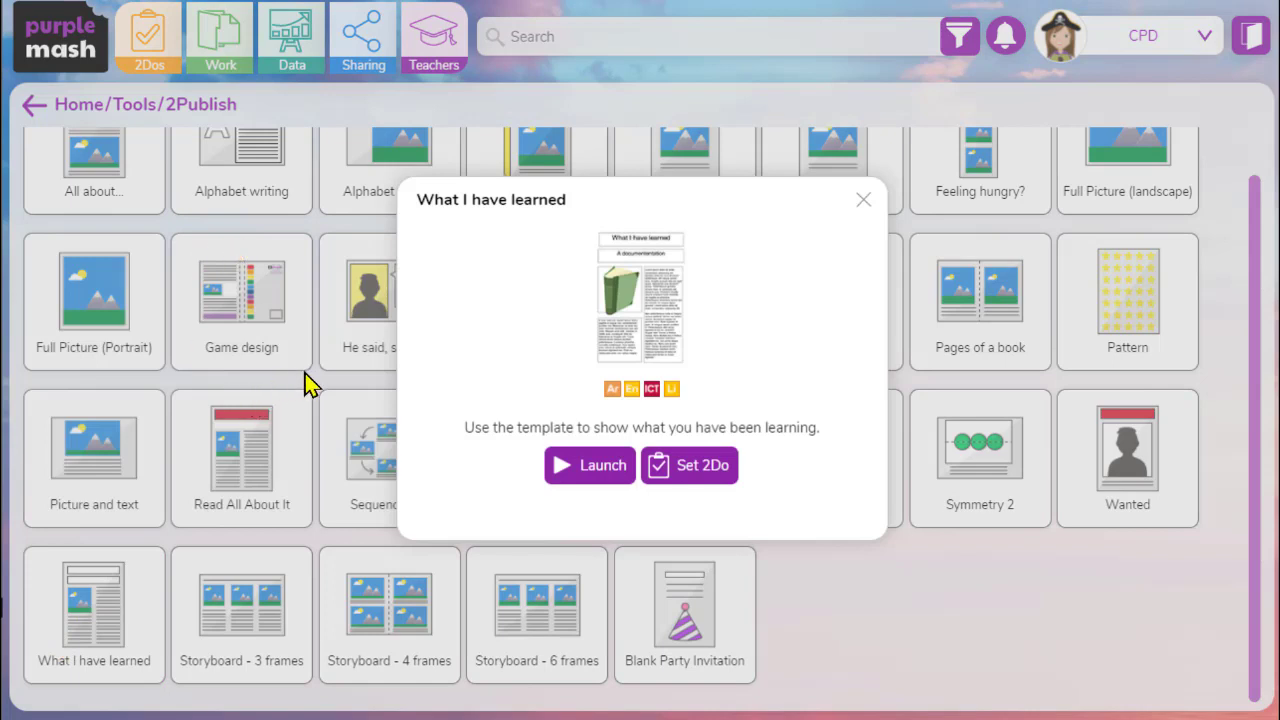
pyautogui.click(618, 478)
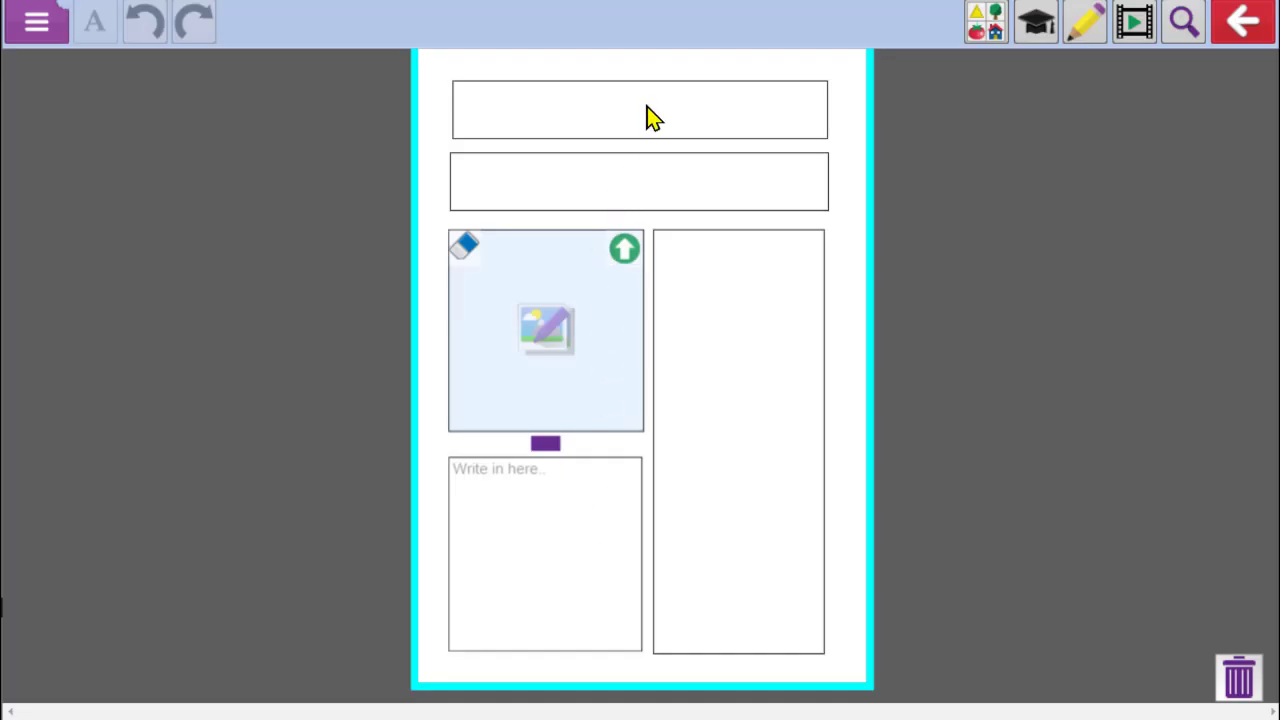
# Enter the heading 'Ways we travel to school'
pyautogui.click(646, 118)
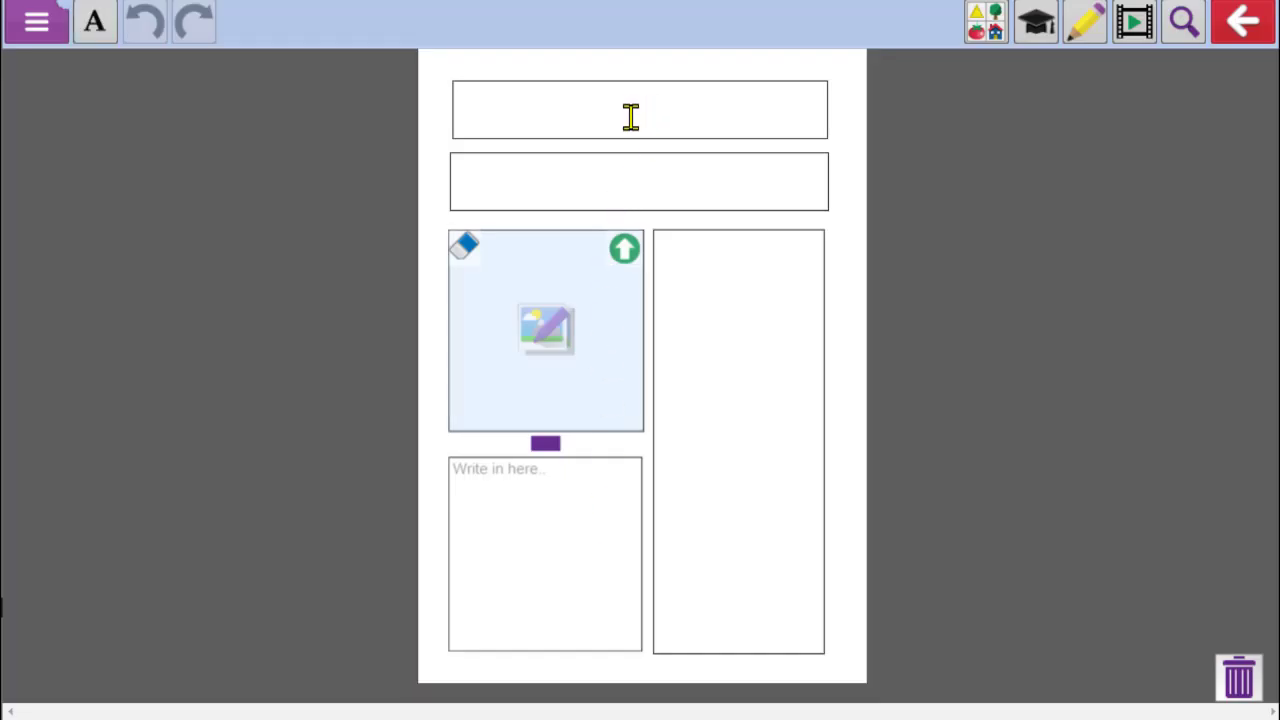
pyautogui.write('Way')
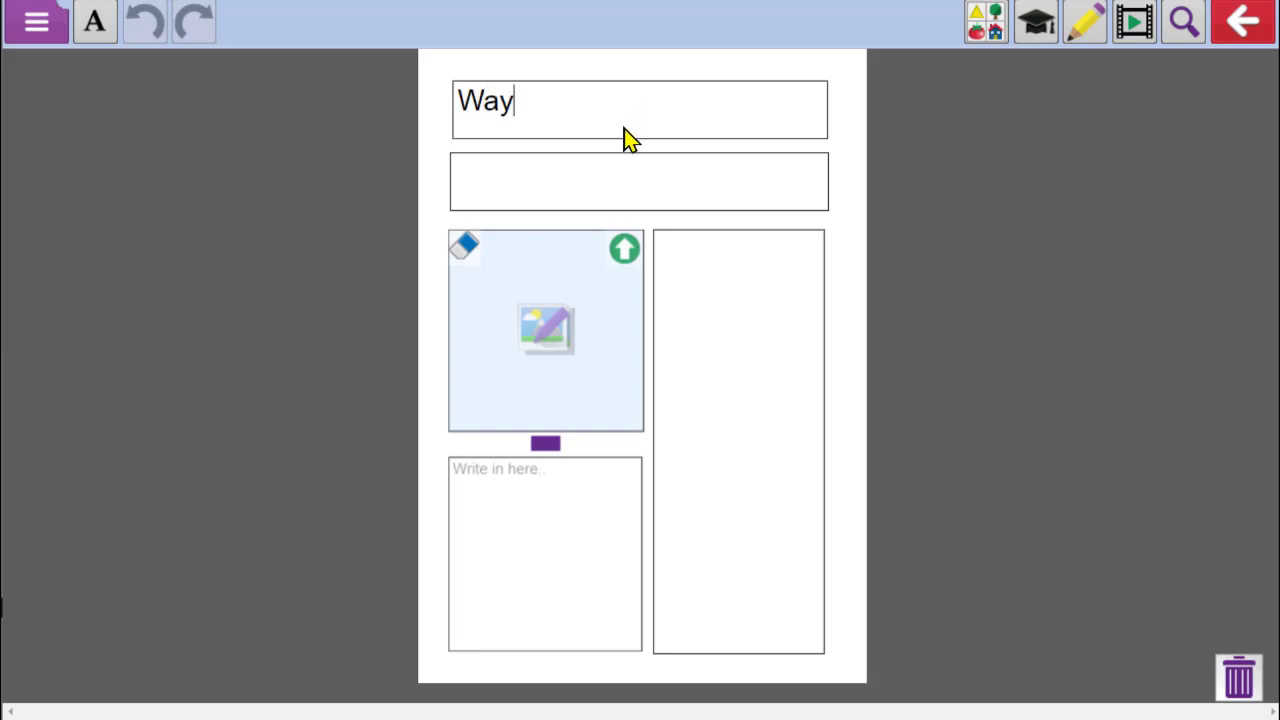
pyautogui.write('s we travel to ')
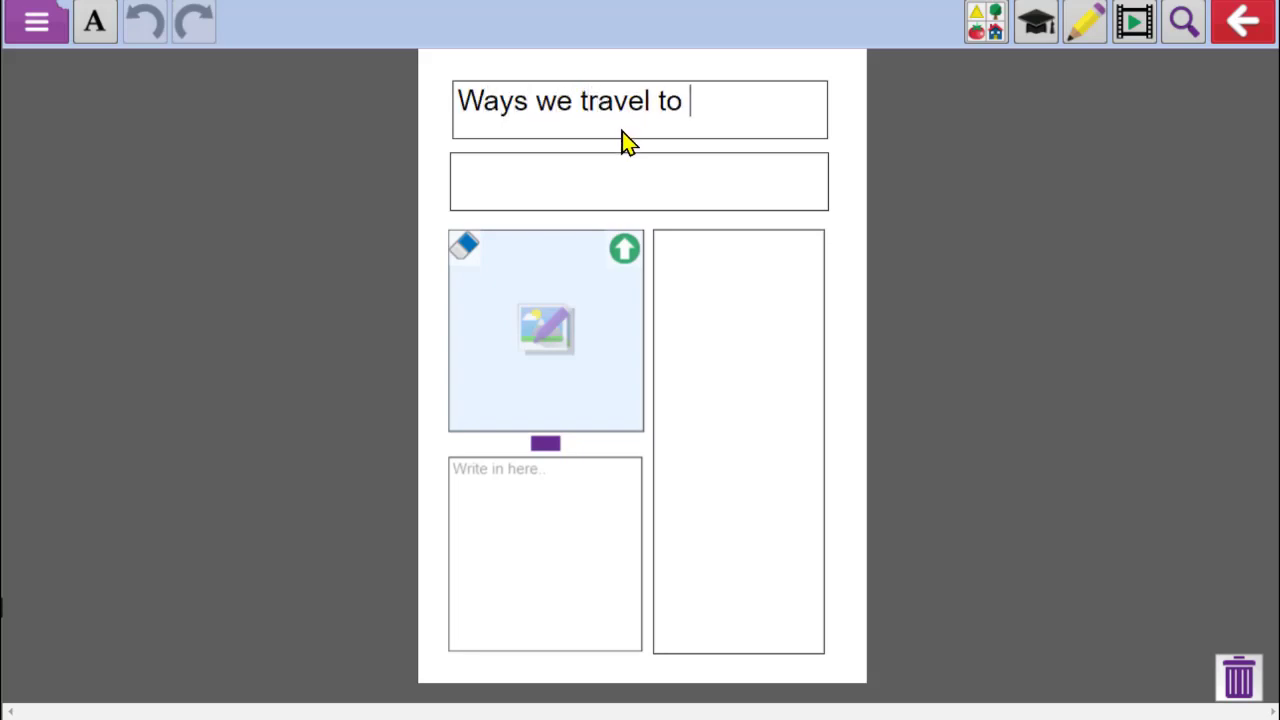
pyautogui.write('school')
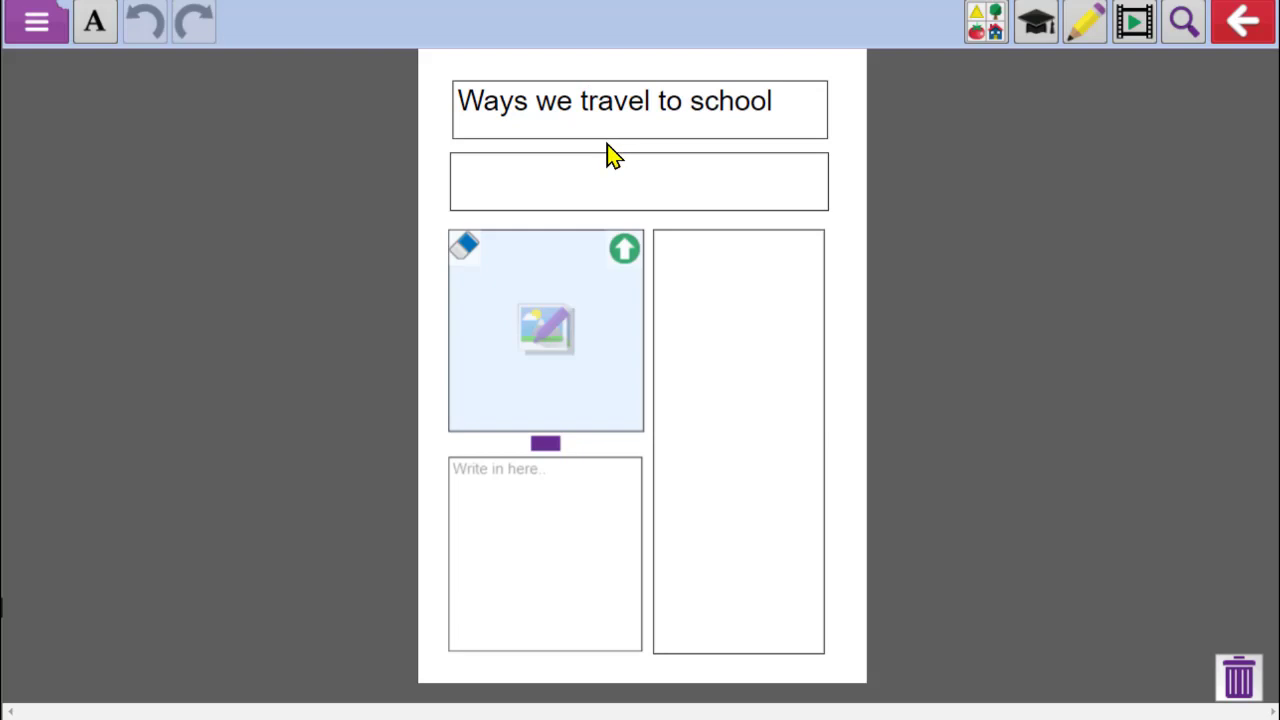
# Enter the subheading 'We have been investigating...'
pyautogui.click(603, 172)
pyautogui.write('We have b')
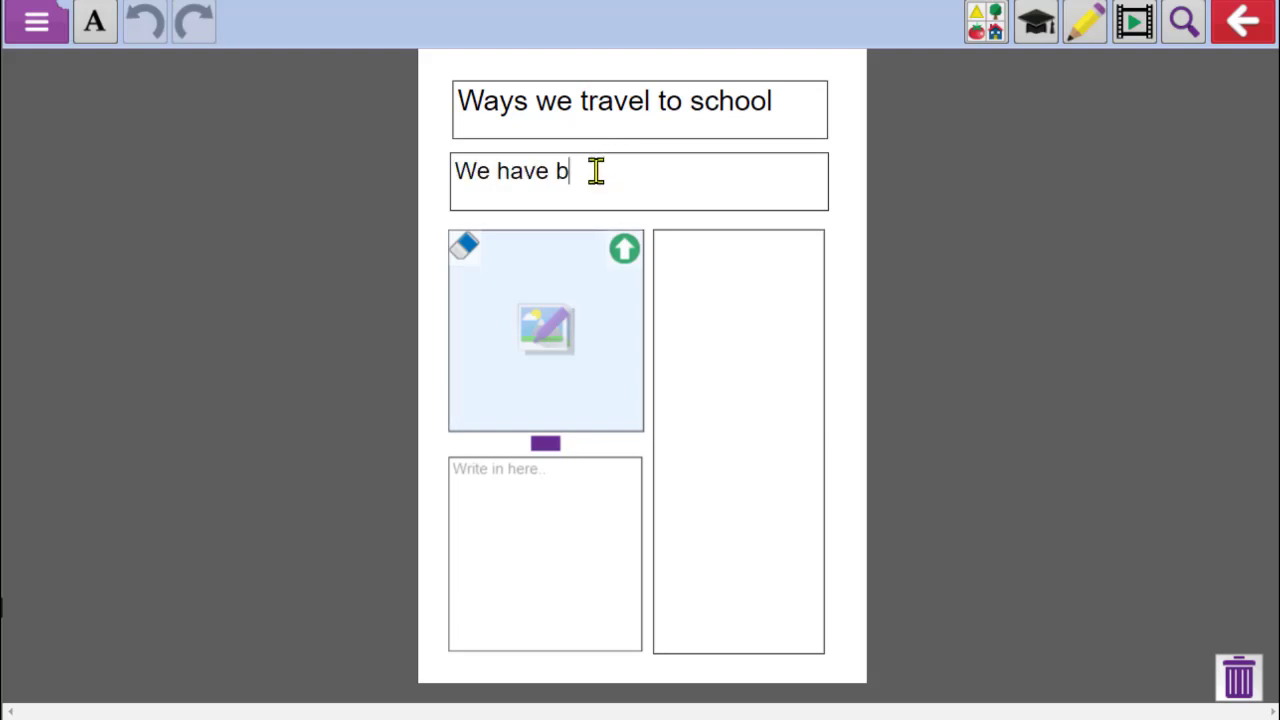
pyautogui.write('een investgat')
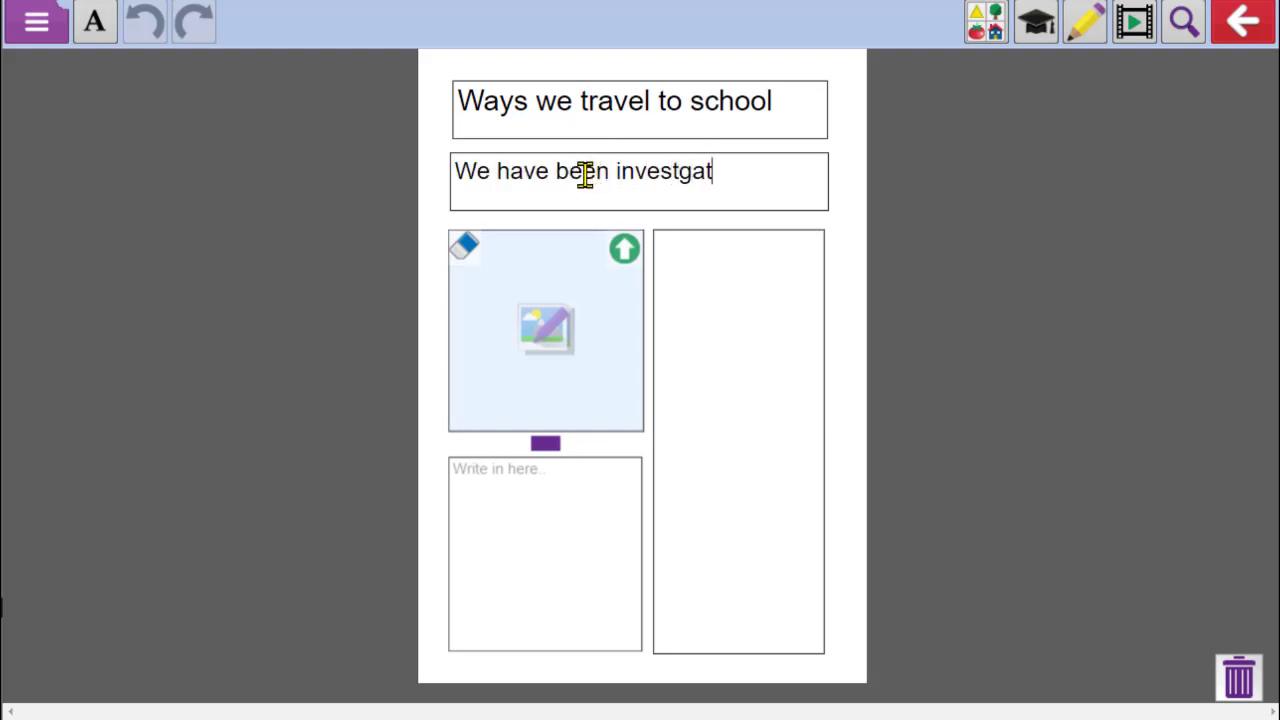
pyautogui.write('ing t')
pyautogui.press('BackSpace')
pyautogui.press('BackSpace')
pyautogui.press('BackSpace')
pyautogui.press('BackSpace')
pyautogui.press('BackSpace')
pyautogui.press('BackSpace')
pyautogui.press('BackSpace')
pyautogui.press('BackSpace')
pyautogui.write('igating...')
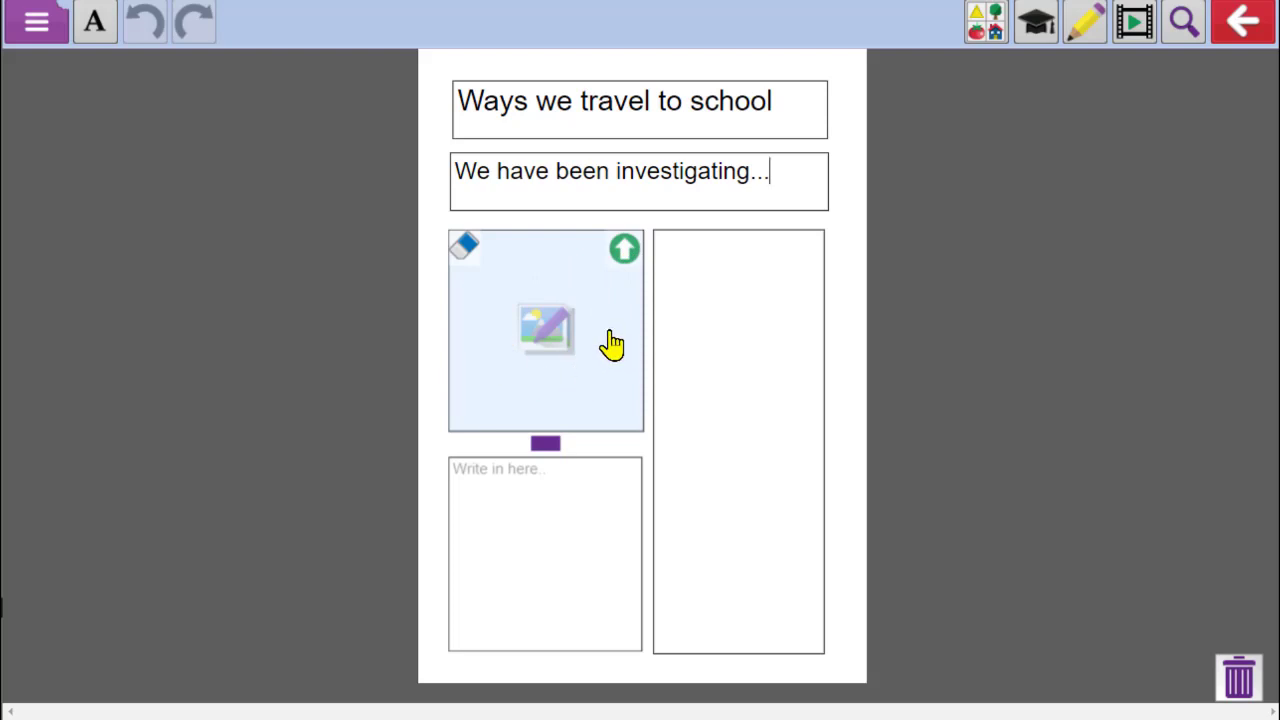
# Open the 'demo graph' file from the data handling folder into the picture frame
pyautogui.click(622, 262)
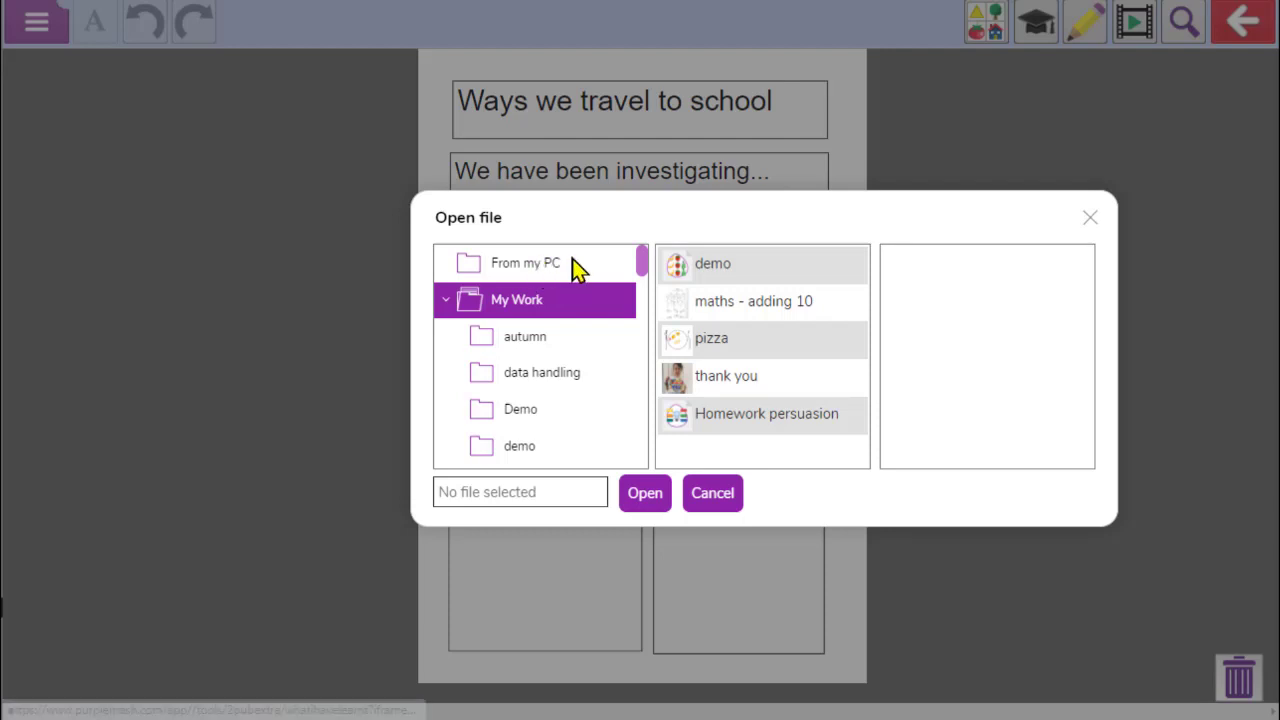
pyautogui.click(549, 384)
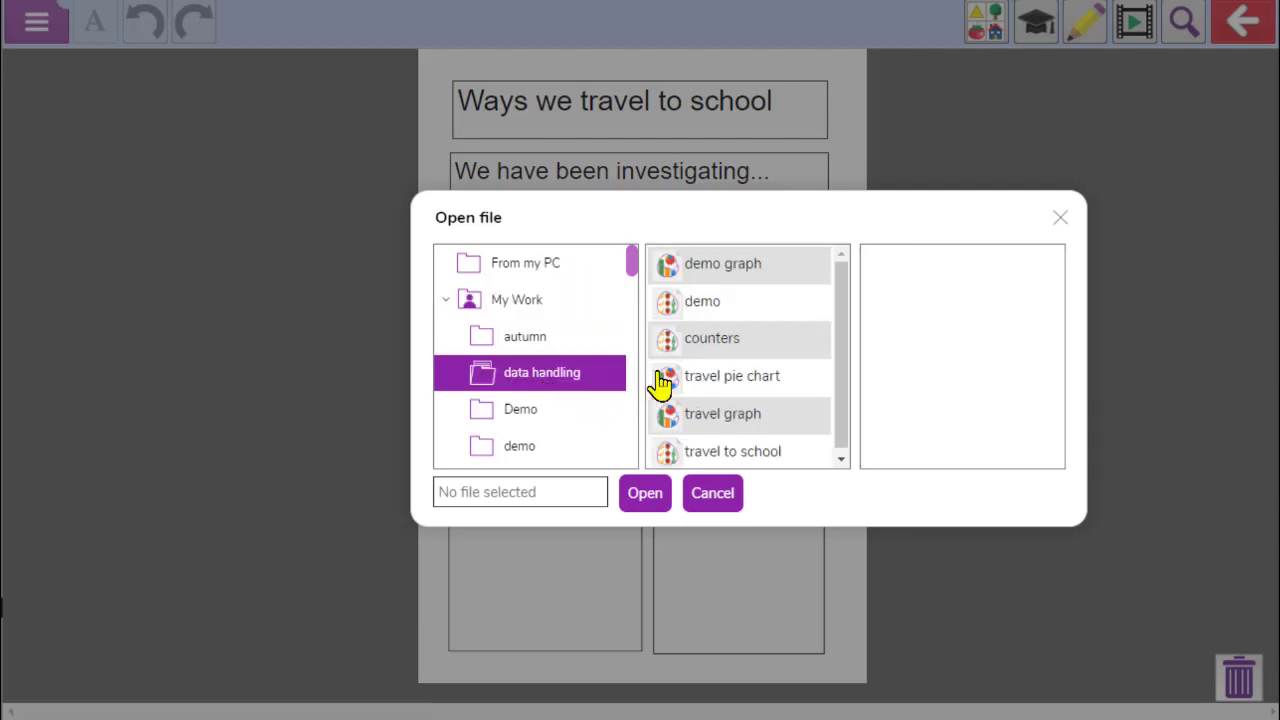
pyautogui.click(730, 283)
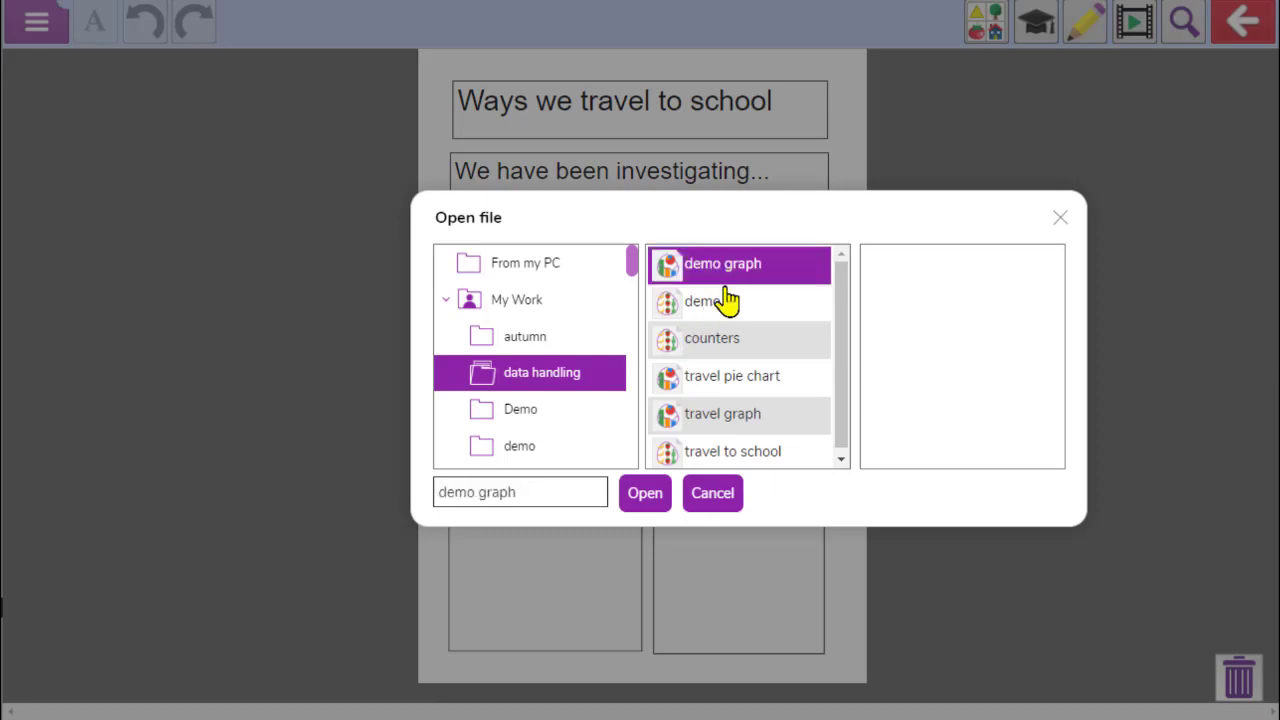
pyautogui.click(645, 494)
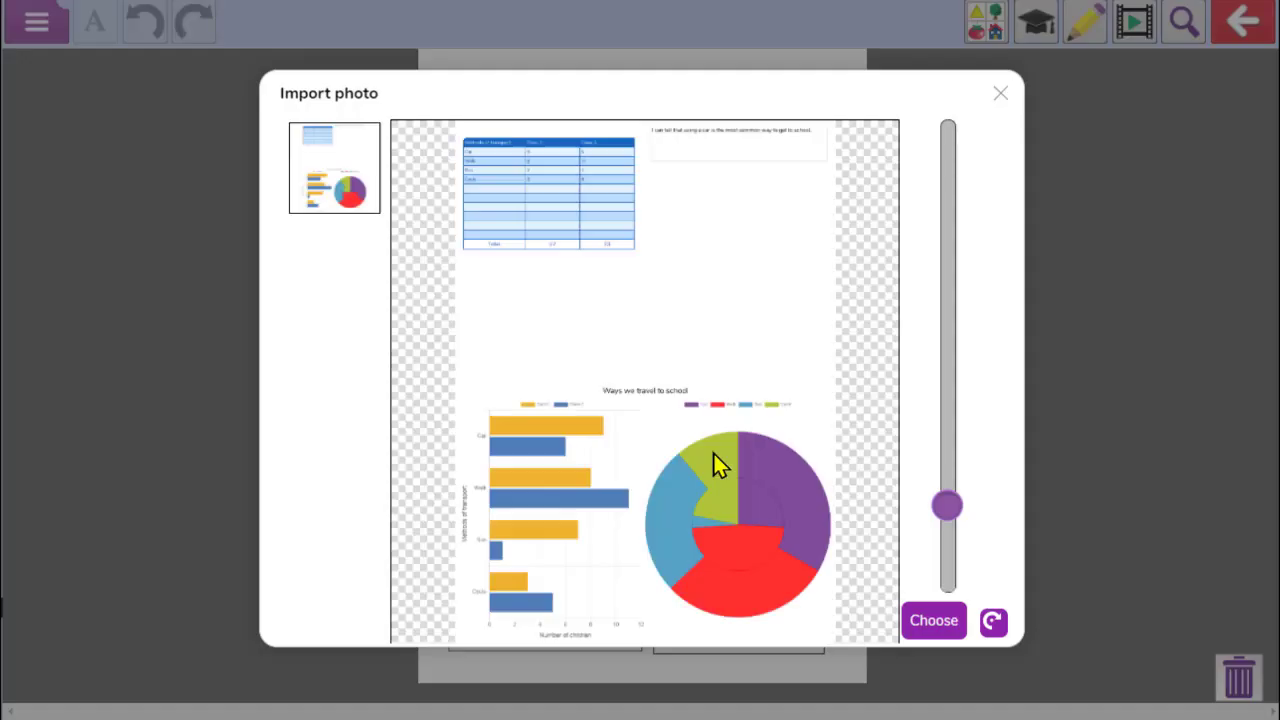
# Zoom and position the imported image to frame both charts, then place it in the picture frame
pyautogui.moveTo(761, 432); pyautogui.dragTo(768, 260)
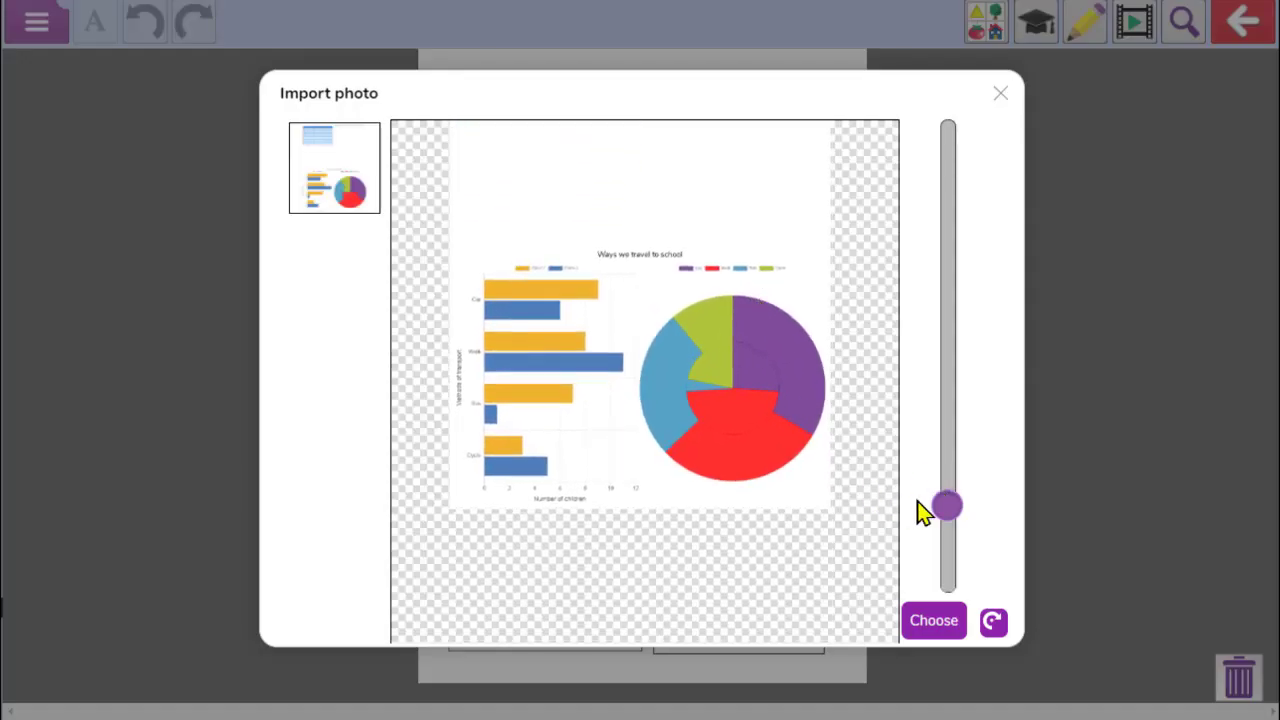
pyautogui.moveTo(946, 505); pyautogui.dragTo(871, 460)
pyautogui.moveTo(752, 428); pyautogui.dragTo(740, 403)
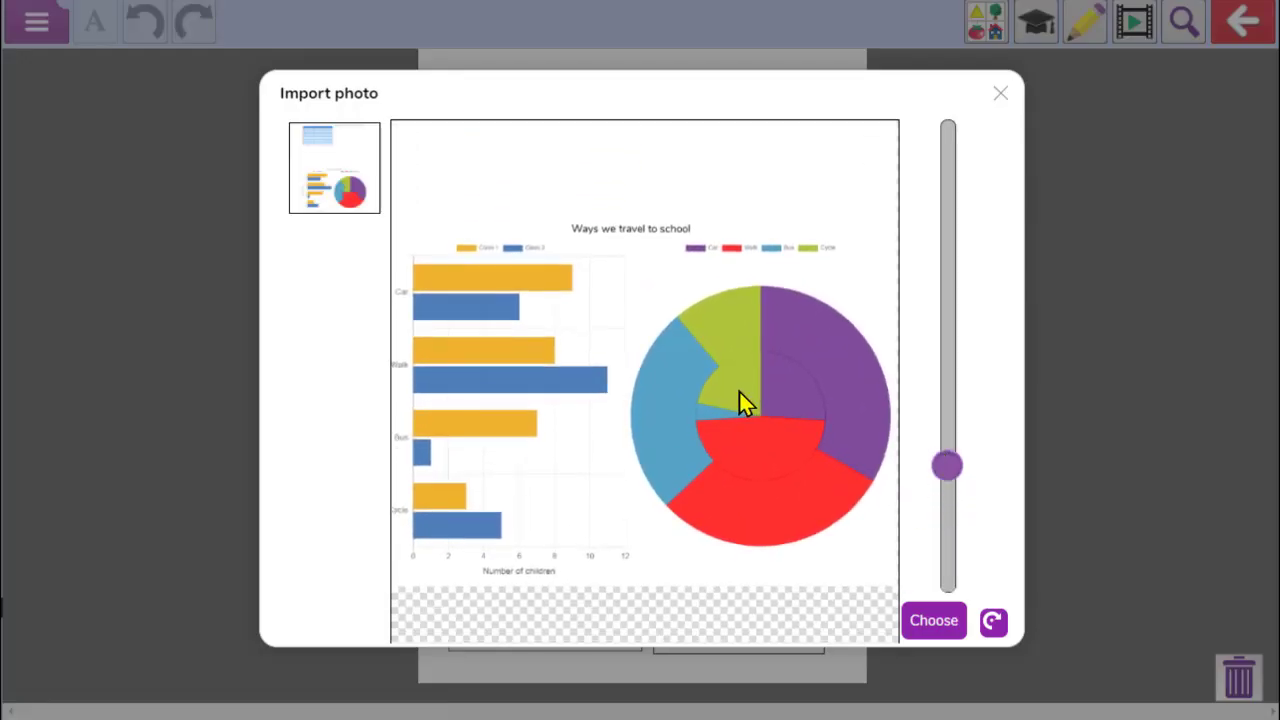
pyautogui.moveTo(951, 468); pyautogui.dragTo(962, 484)
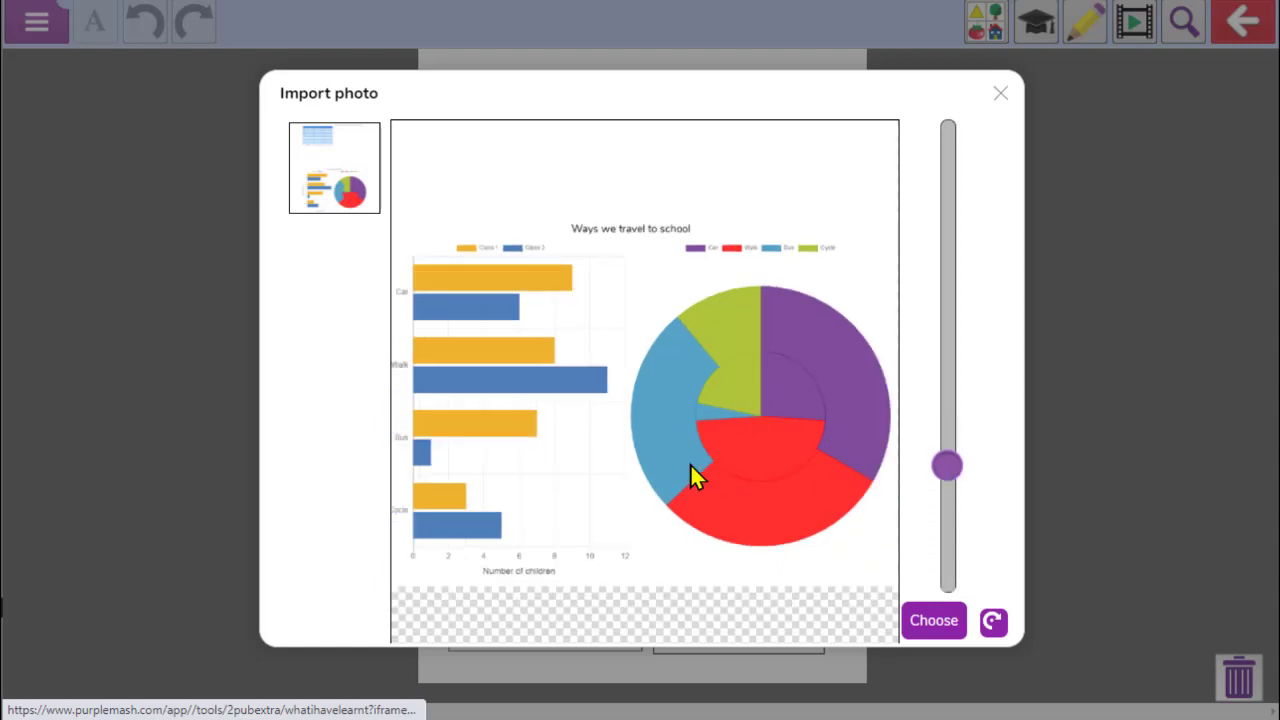
pyautogui.moveTo(690, 463); pyautogui.dragTo(692, 440)
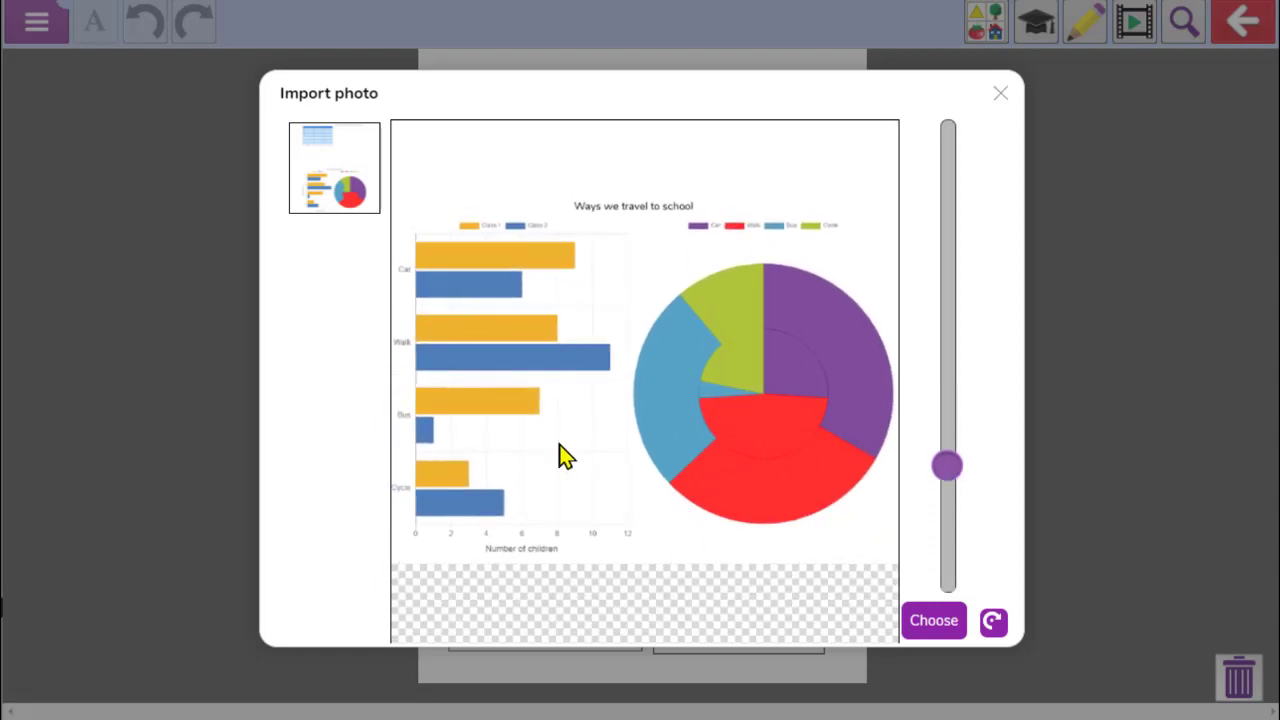
pyautogui.click(943, 636)
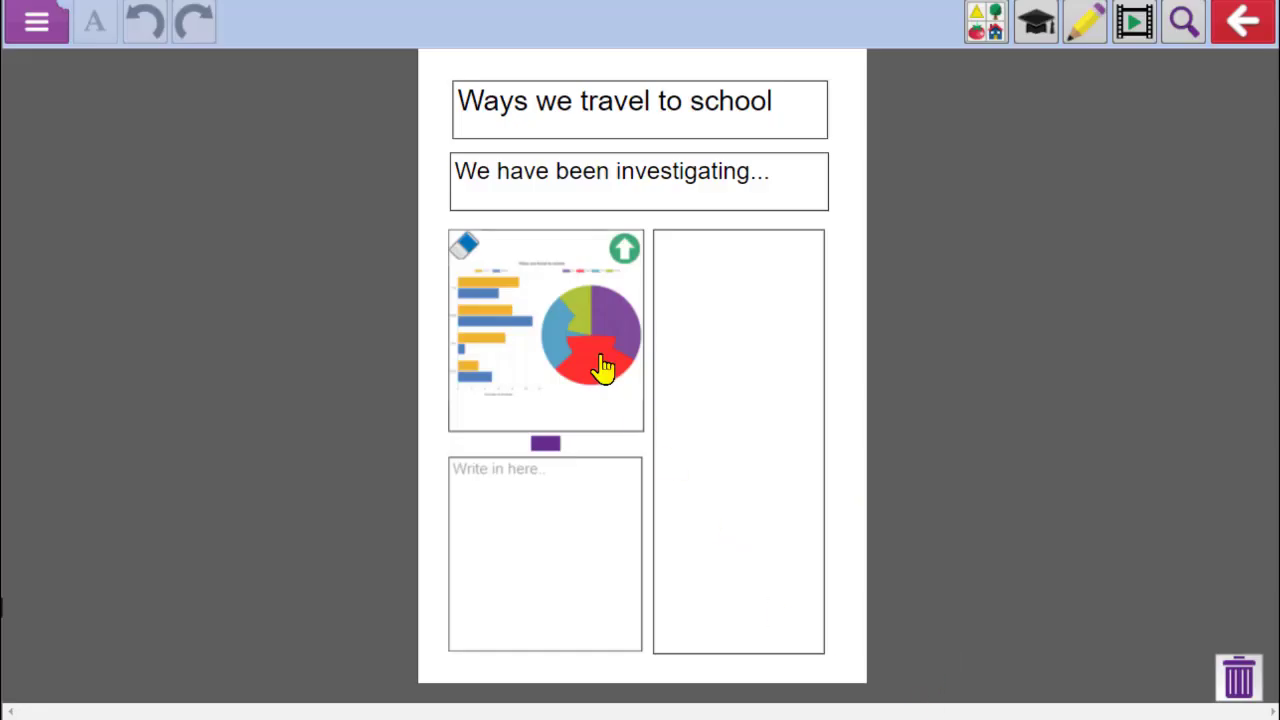
# Write 'I can see that...' in the tall text box beside the picture
pyautogui.click(760, 269)
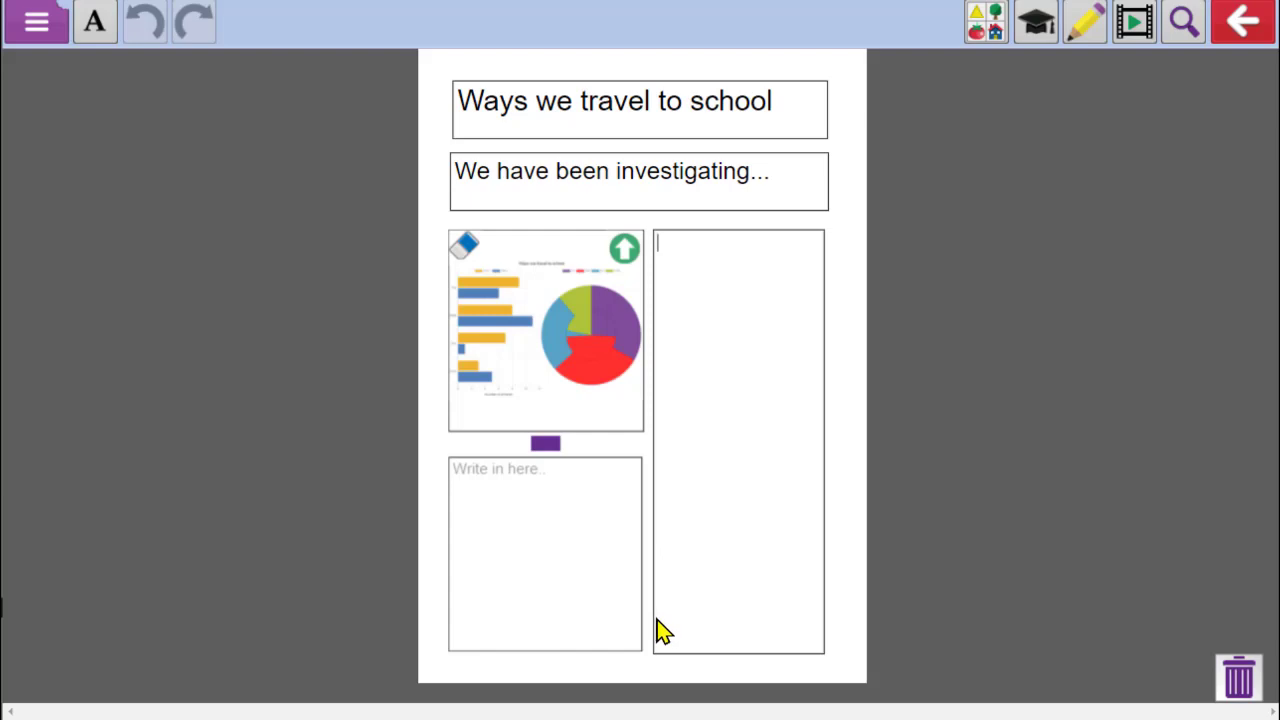
pyautogui.write('I can see tah')
pyautogui.press('BackSpace')
pyautogui.press('BackSpace')
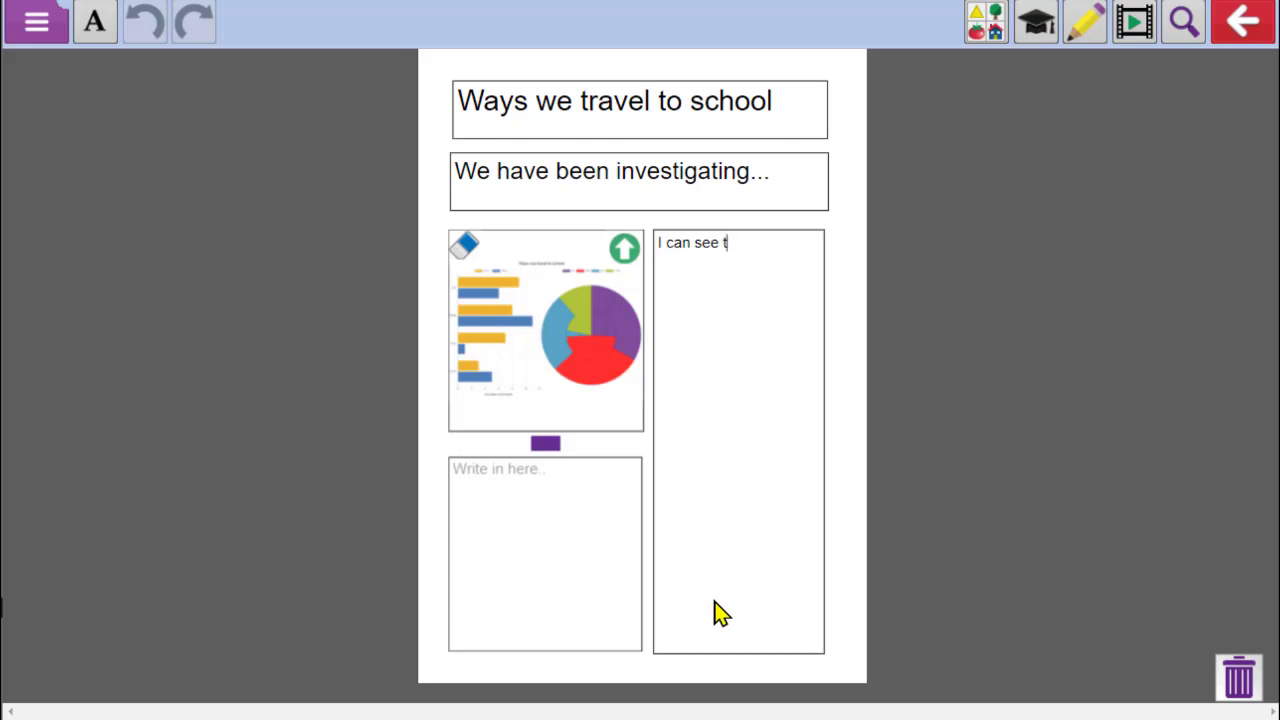
pyautogui.write('hat...')
pyautogui.click(797, 337)
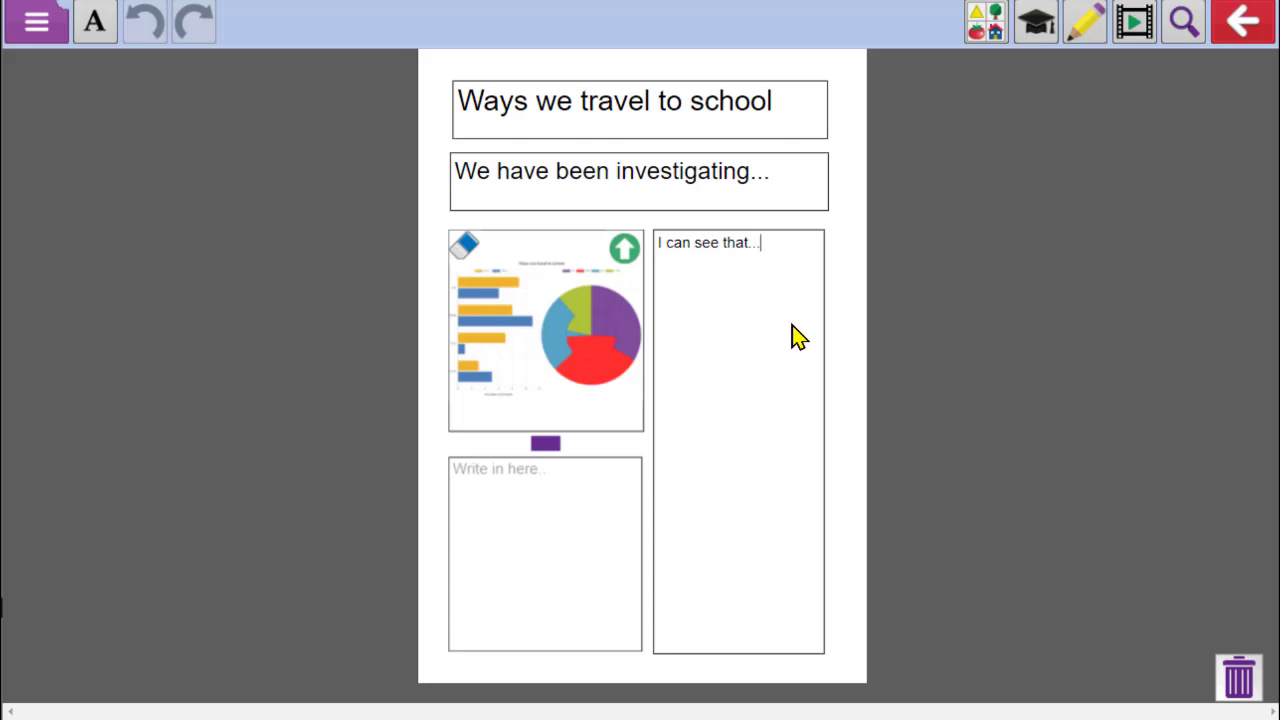